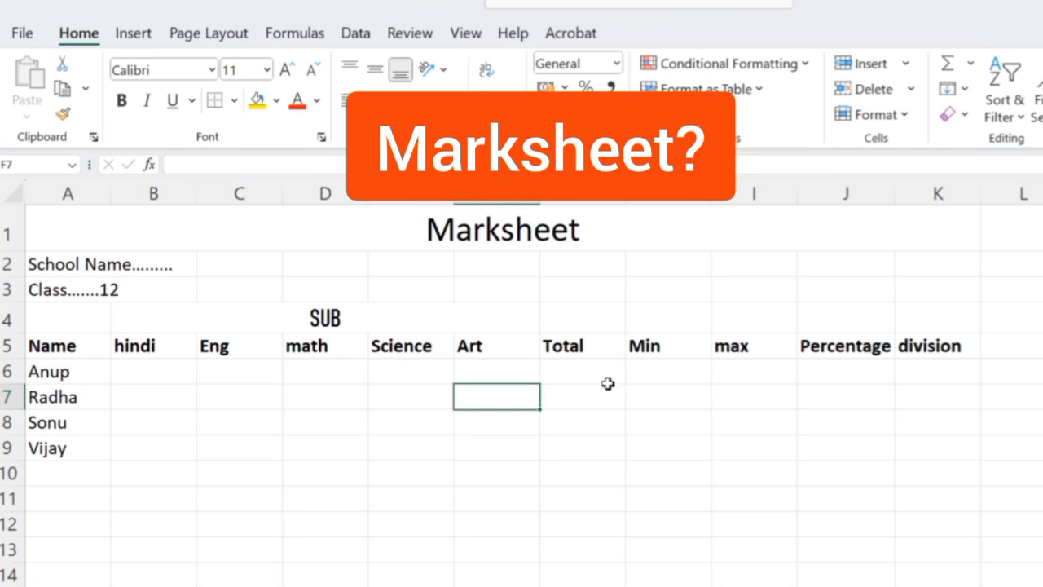
Fill the merged Marksheet title cell in row 1 with light gray
click(345, 234)
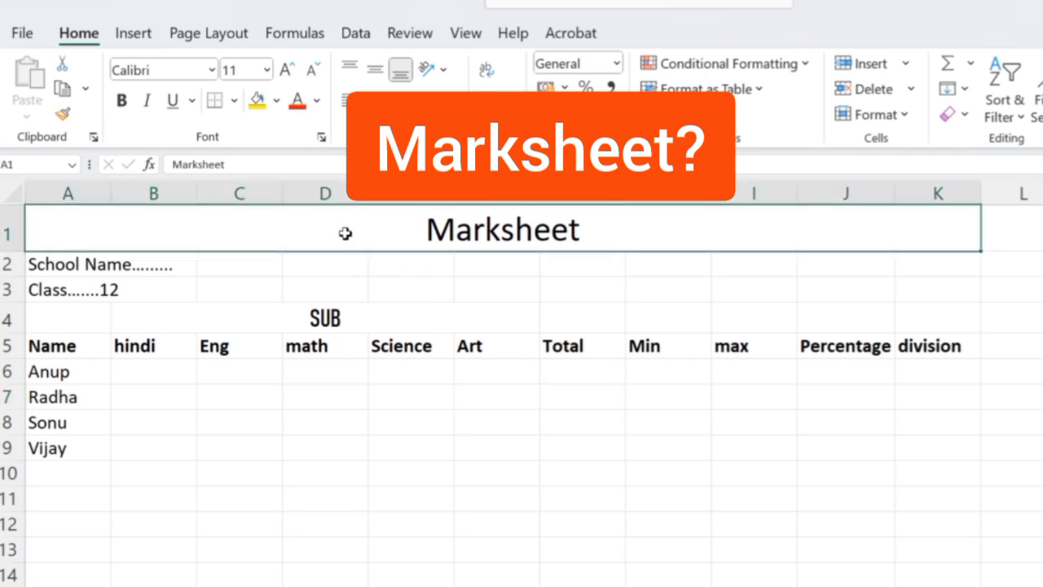
click(276, 100)
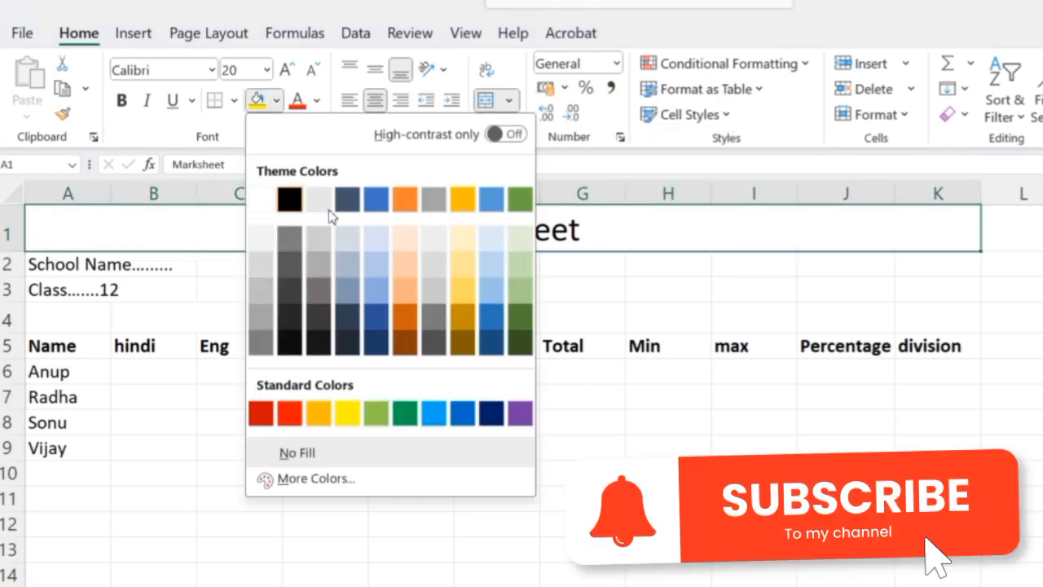
click(447, 263)
click(612, 284)
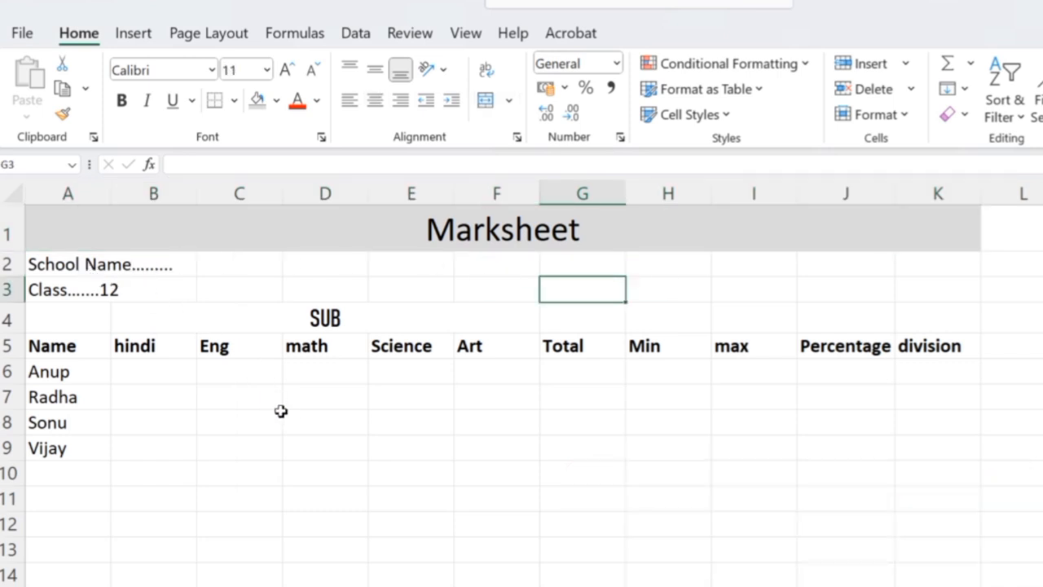
click(437, 234)
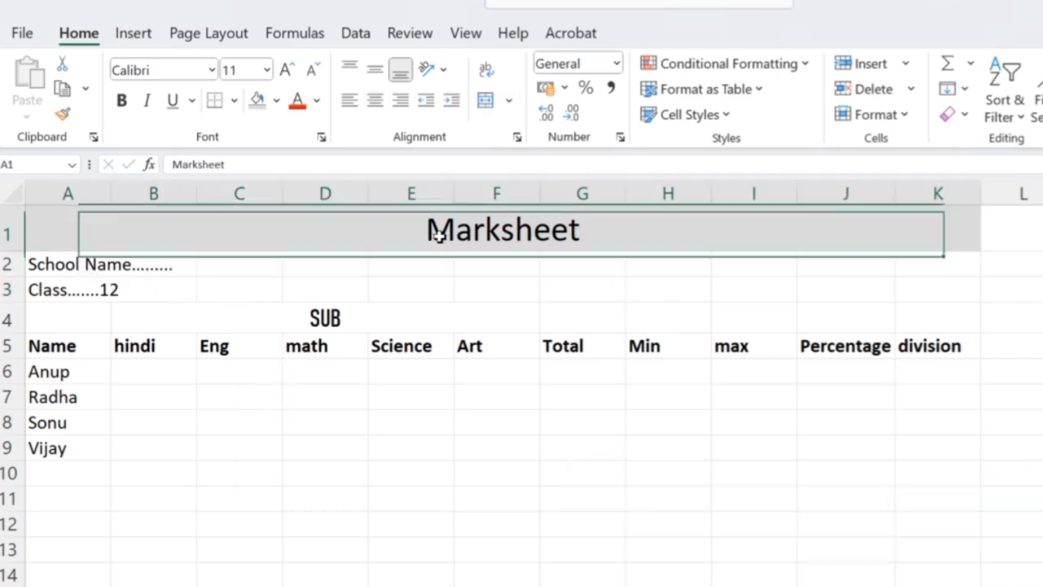
click(471, 381)
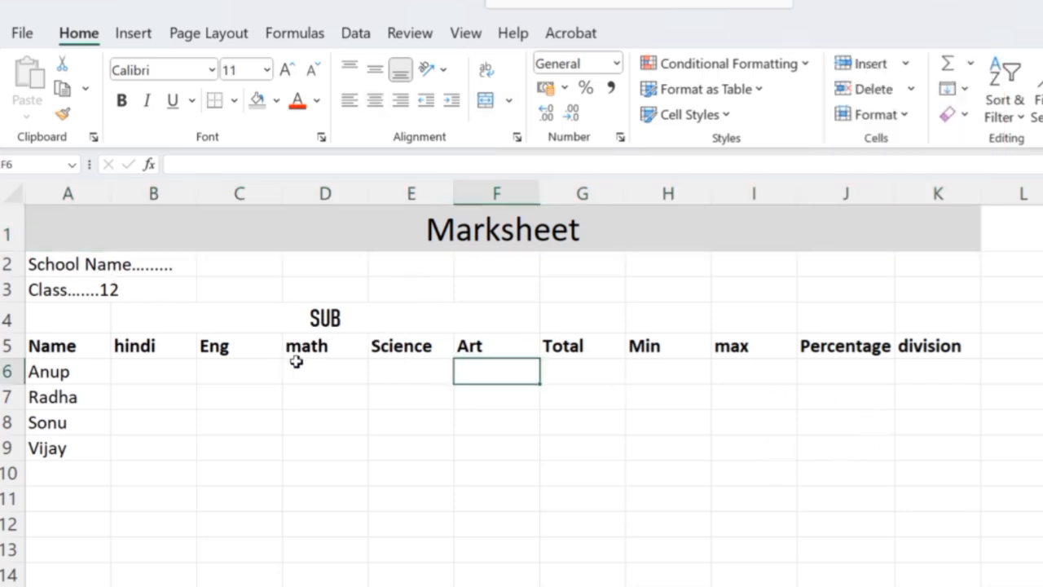
click(598, 200)
click(733, 398)
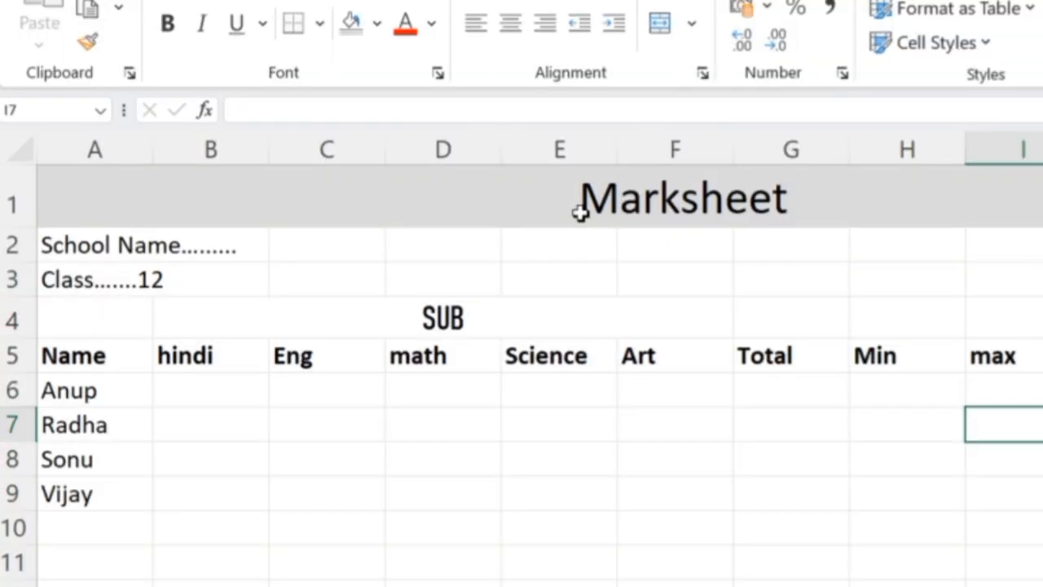
click(82, 247)
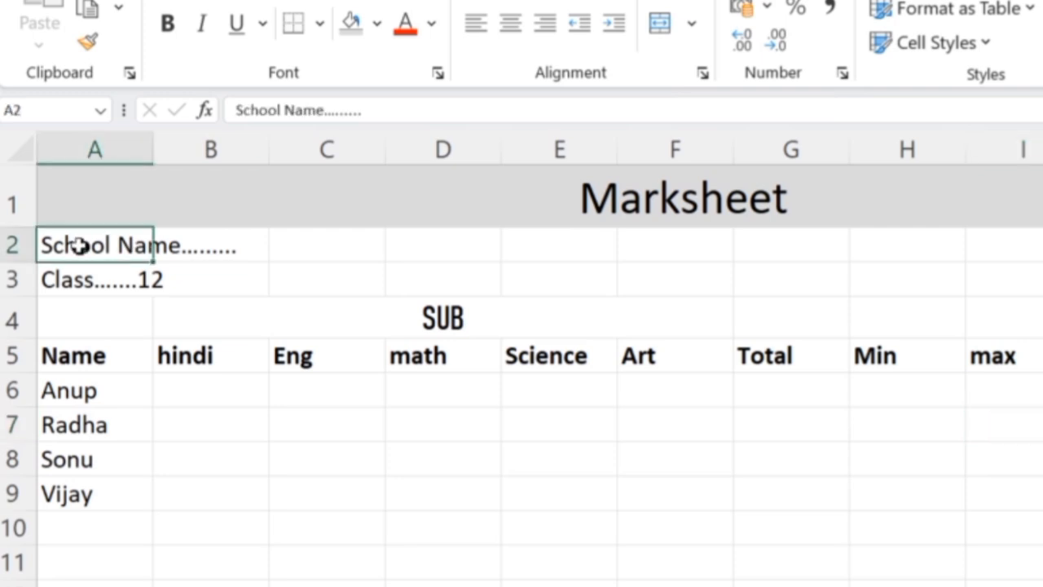
click(276, 259)
drag(77, 241, 213, 250)
click(244, 317)
drag(93, 286, 203, 282)
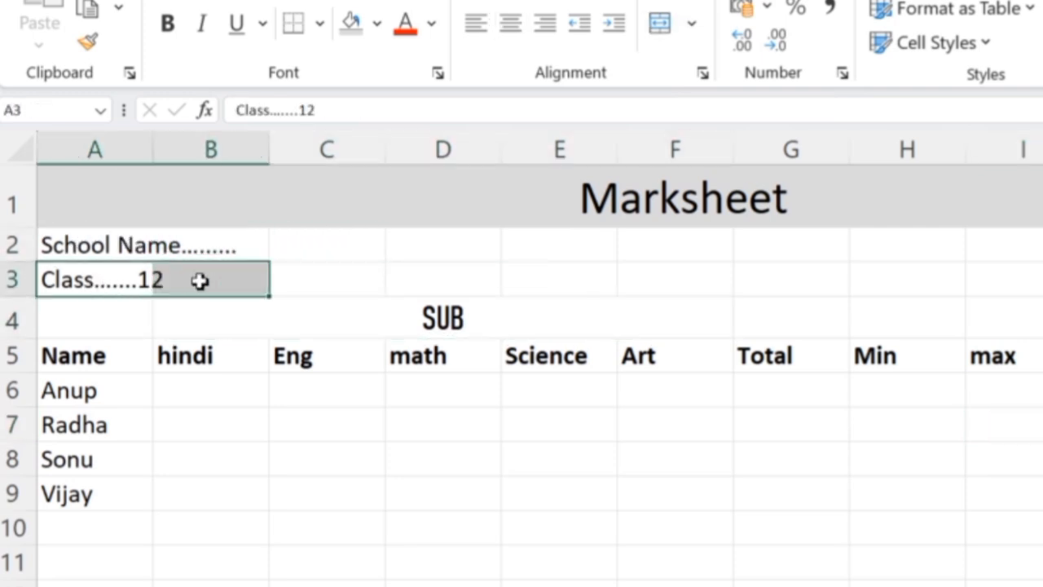
click(236, 361)
drag(89, 242, 200, 252)
click(203, 252)
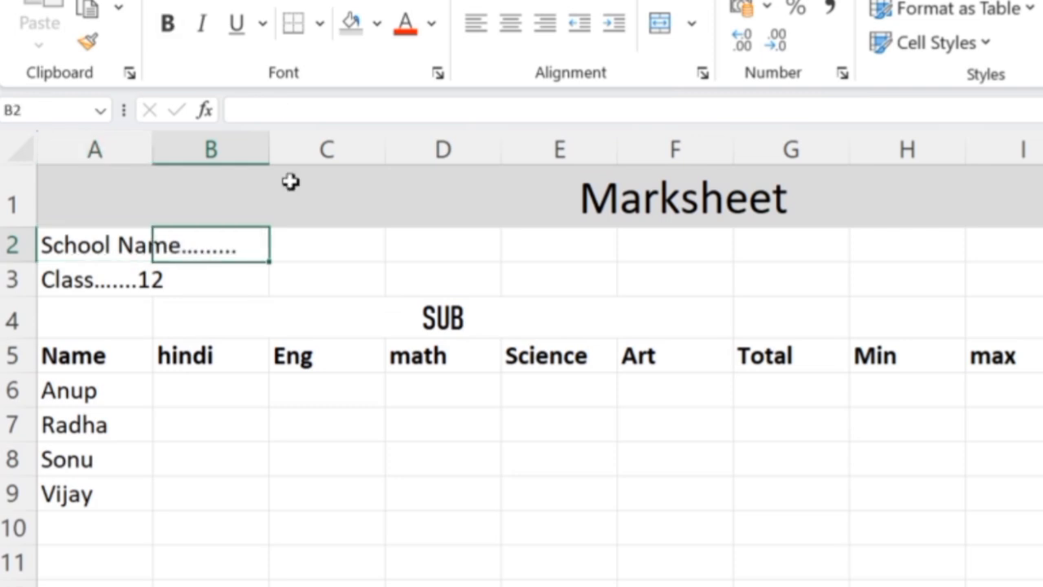
click(480, 246)
Merge and center the Class line across A3:B3 and the School Name line across A2:B2
drag(122, 282, 205, 277)
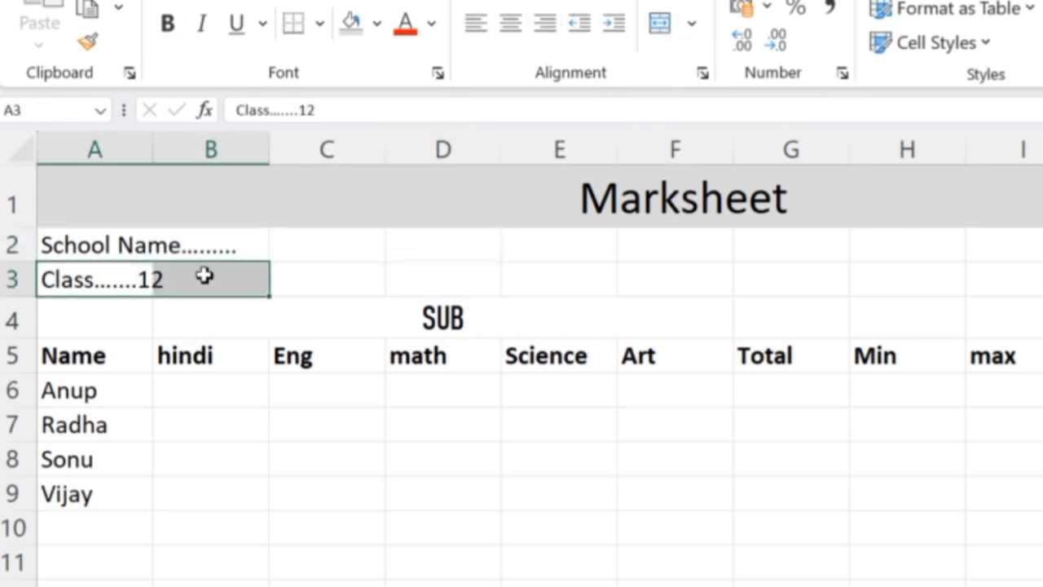
click(660, 23)
click(496, 251)
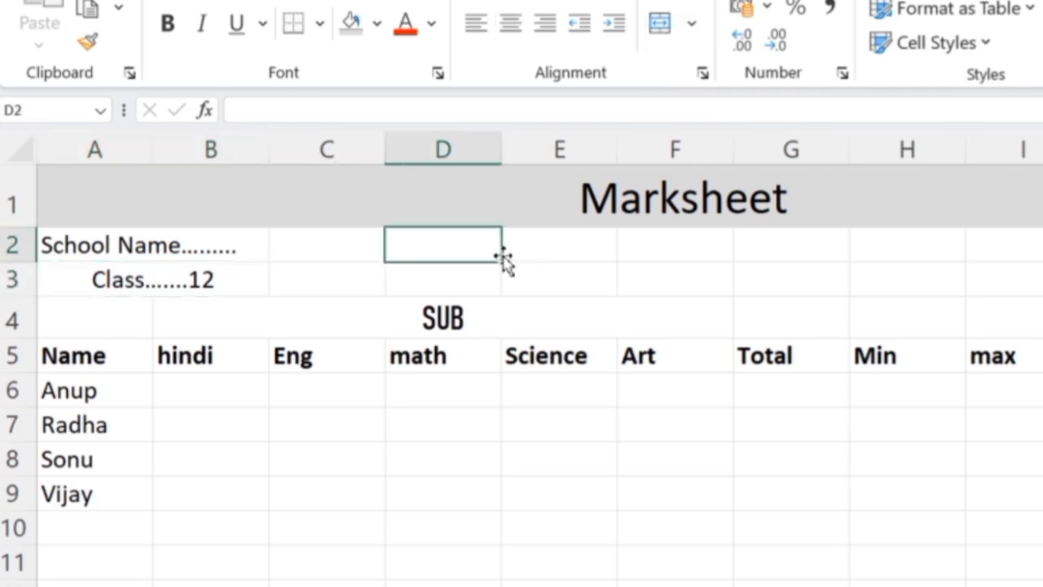
drag(137, 253, 225, 250)
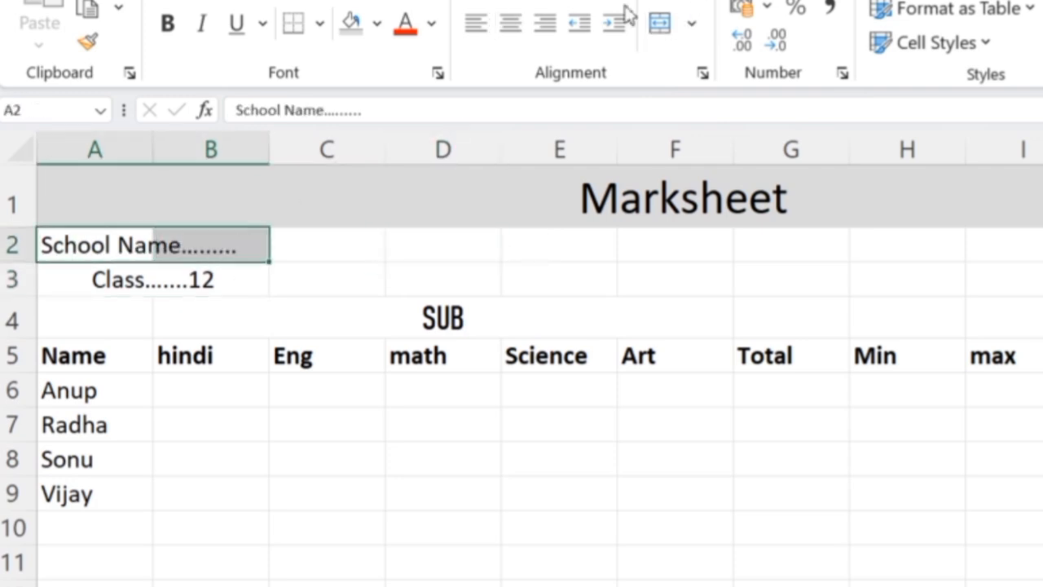
click(660, 23)
click(662, 330)
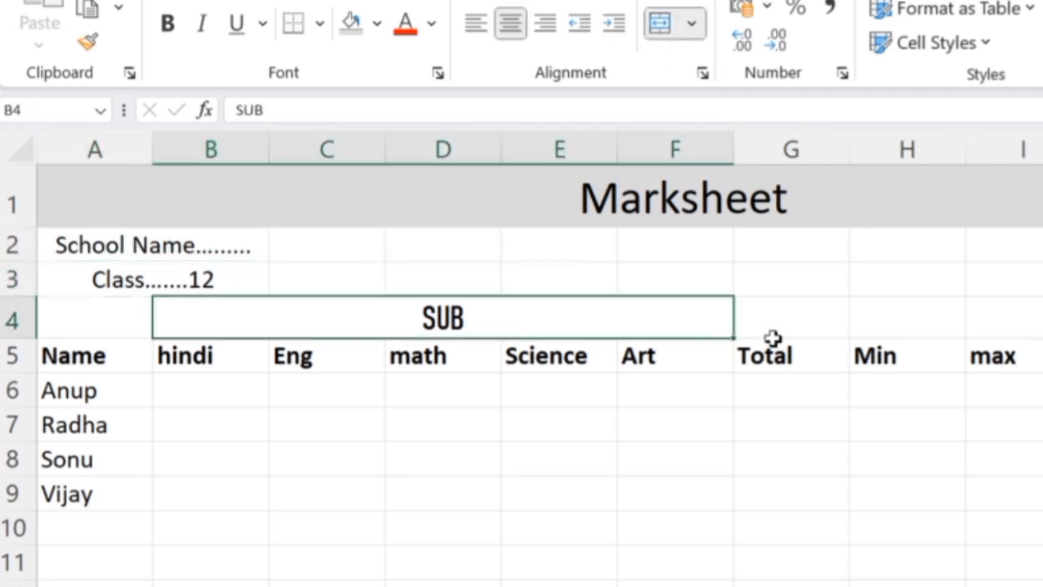
click(521, 416)
Left-align the text in the merged Class and School Name cells
click(121, 286)
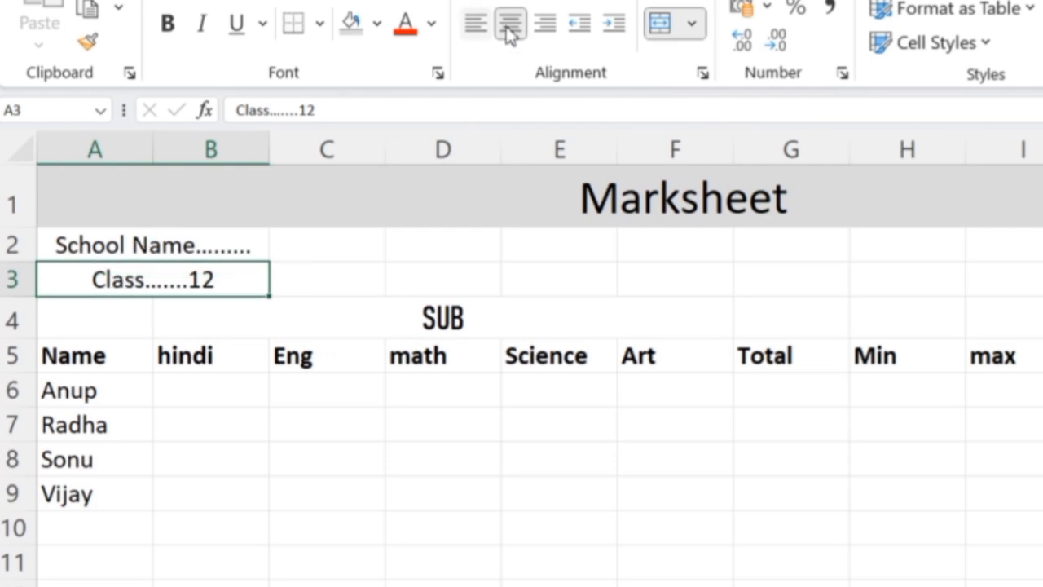
click(477, 25)
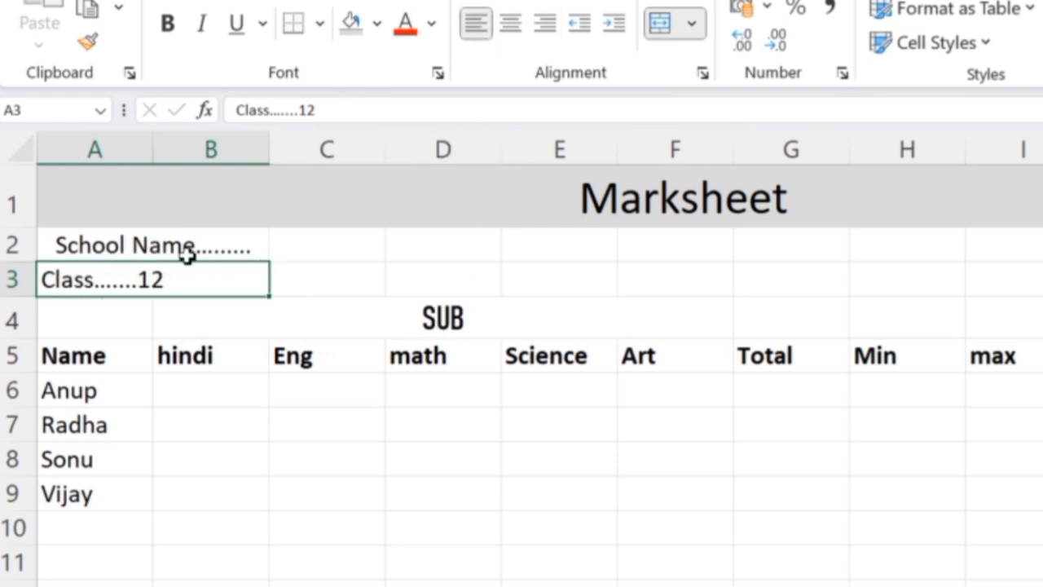
click(143, 244)
click(477, 24)
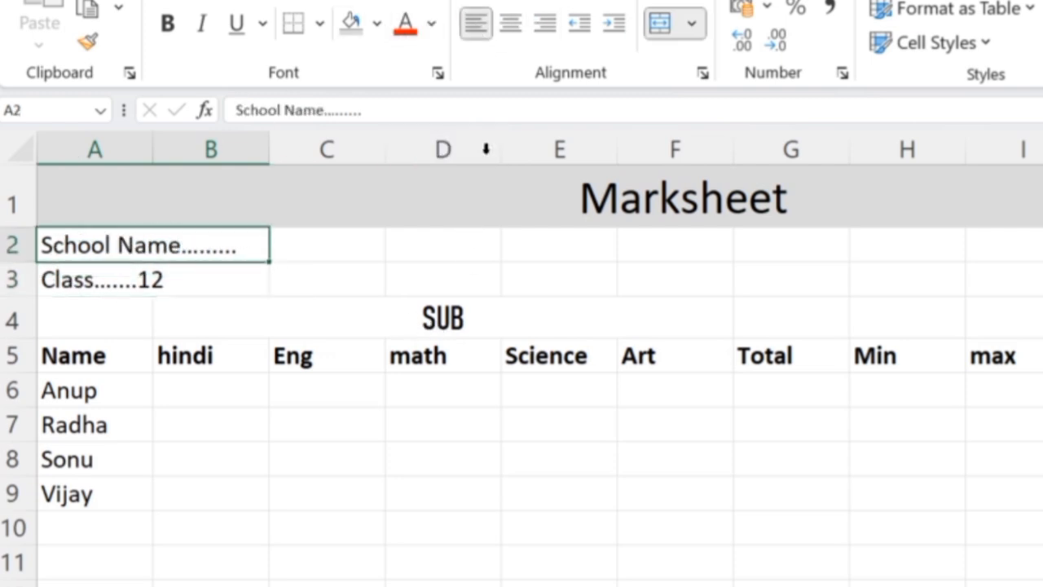
click(472, 316)
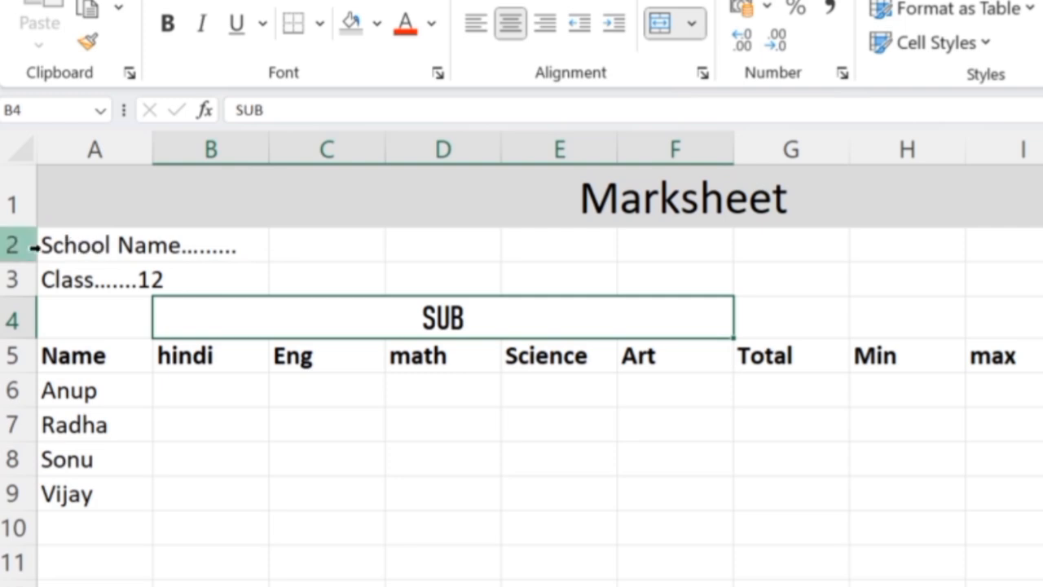
Change the font of the School Name and Class lines to Aptos Narrow
drag(71, 238, 159, 277)
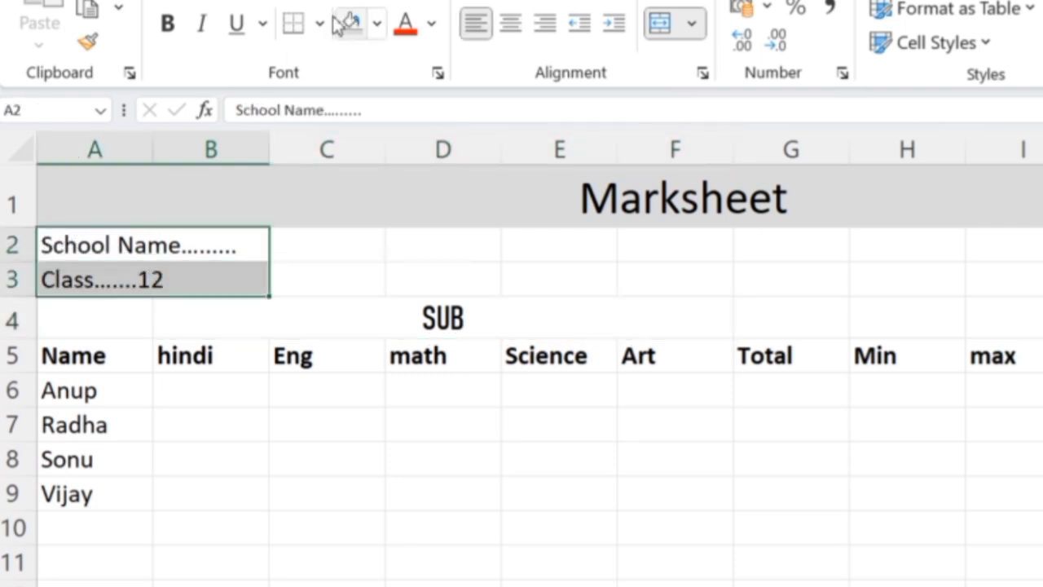
click(301, 2)
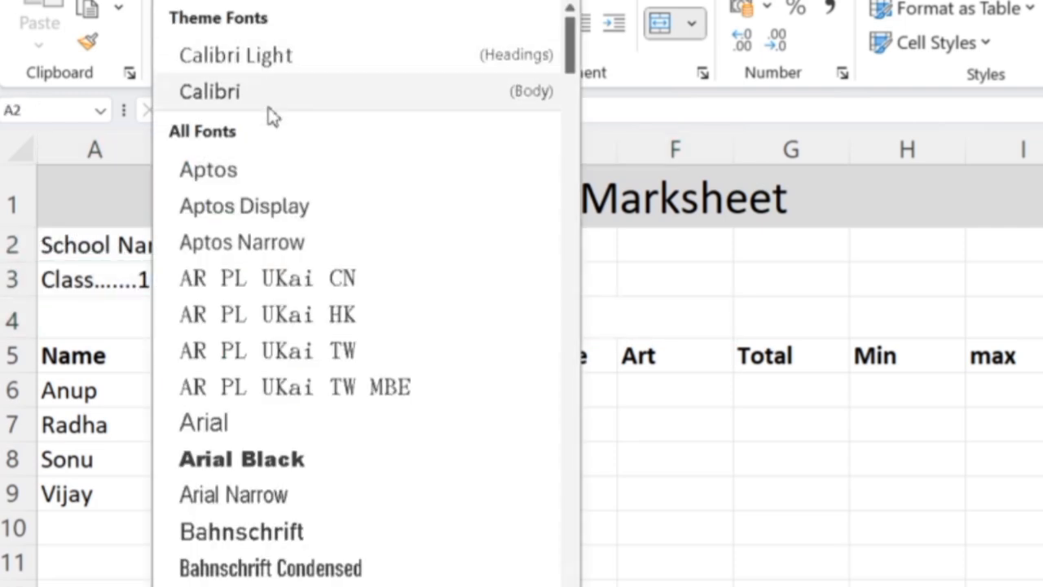
click(303, 244)
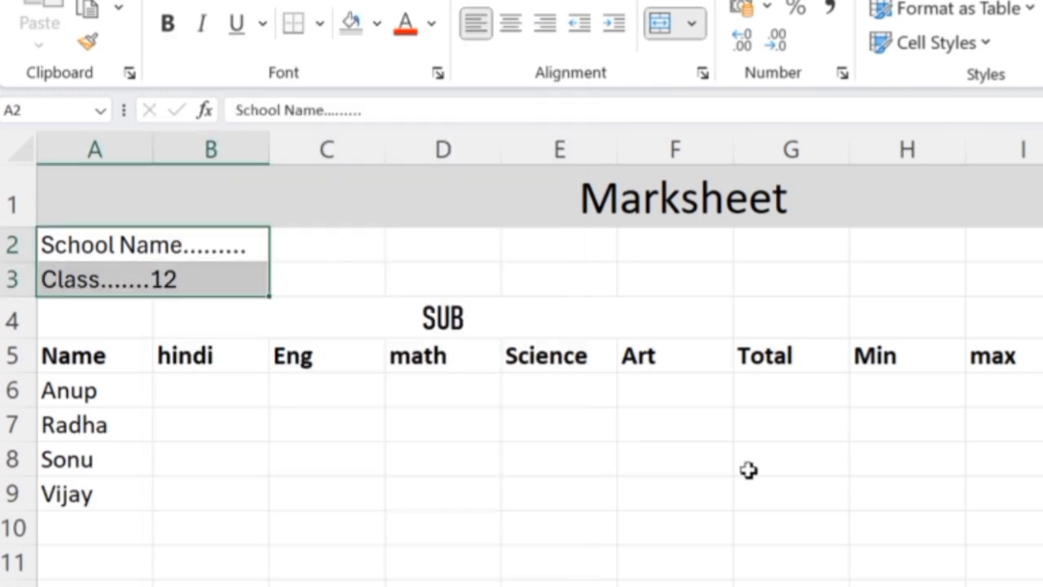
click(789, 486)
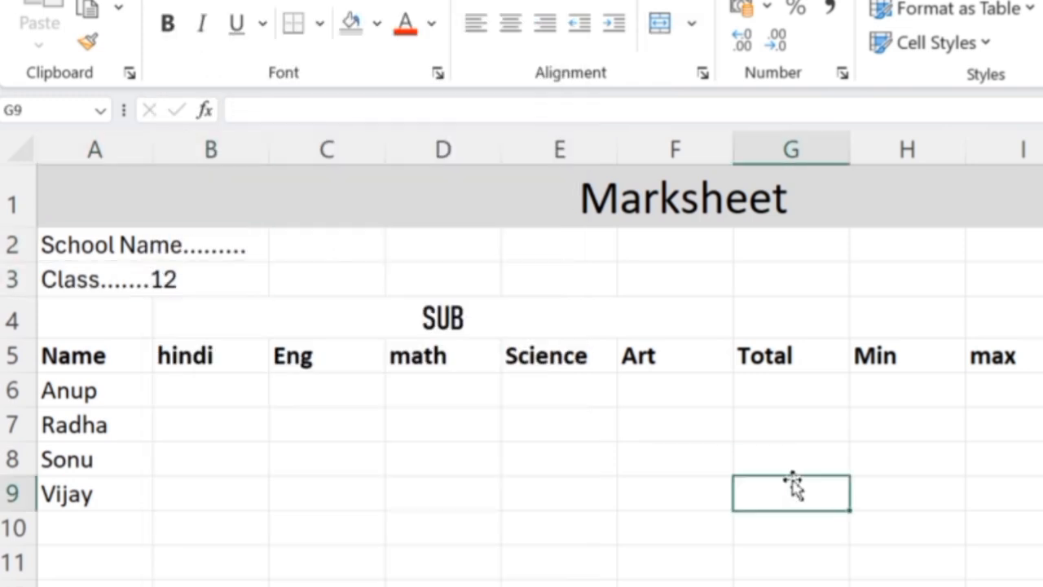
Review the marksheet layout: the title, the SUB heading, the row 5 column headers from Name to division, and the student names in A6:A9
click(342, 198)
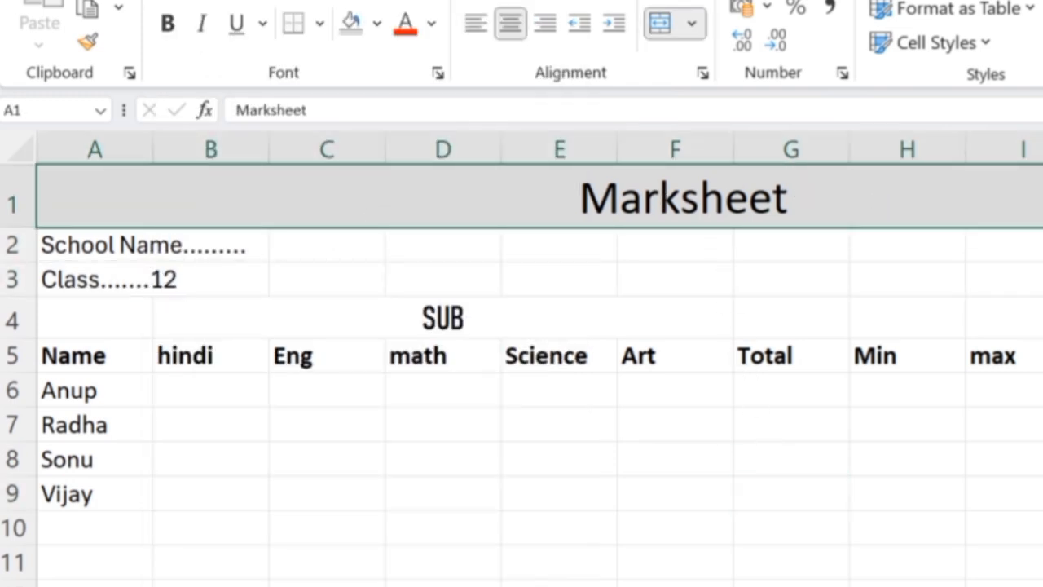
scroll(775, 303, down, 1)
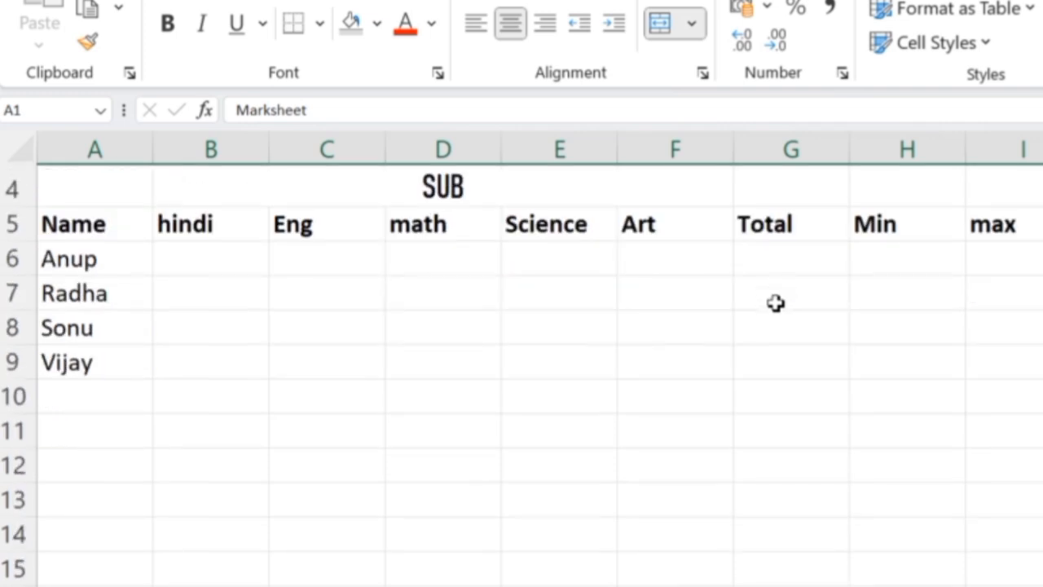
scroll(775, 303, up, 1)
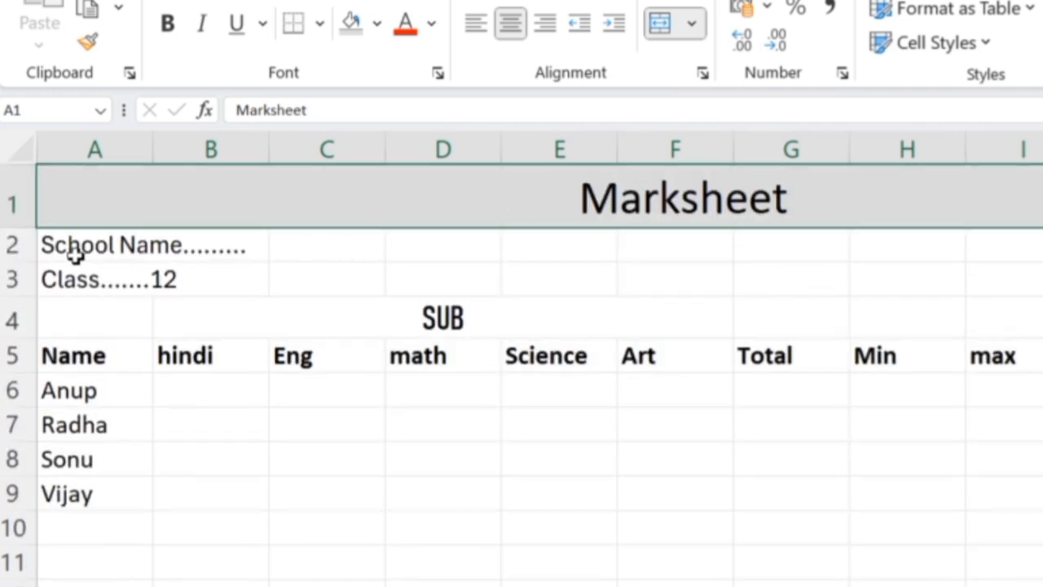
click(82, 356)
click(189, 339)
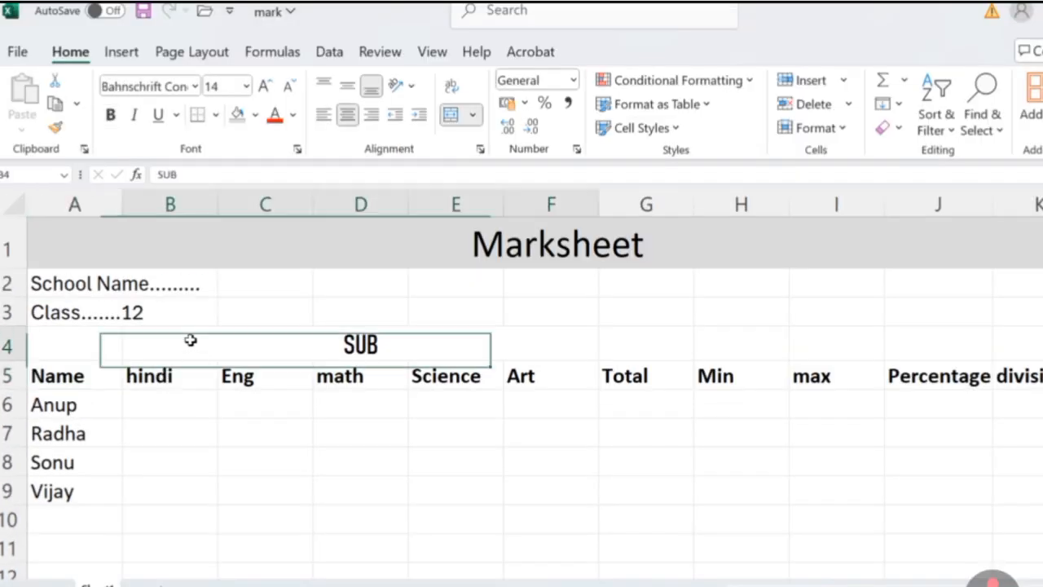
double_click(391, 345)
click(349, 421)
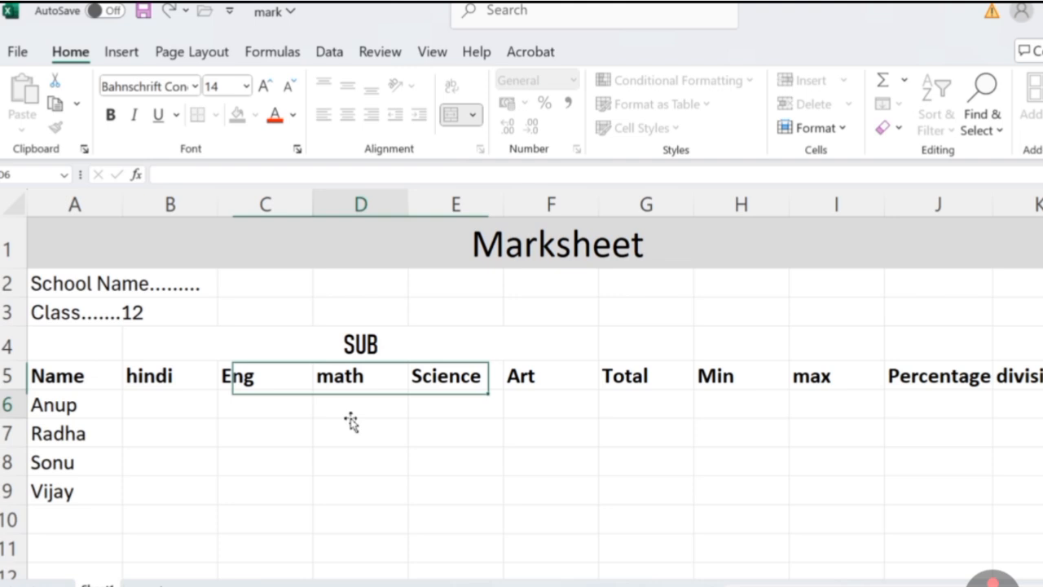
double_click(345, 345)
click(161, 375)
click(250, 379)
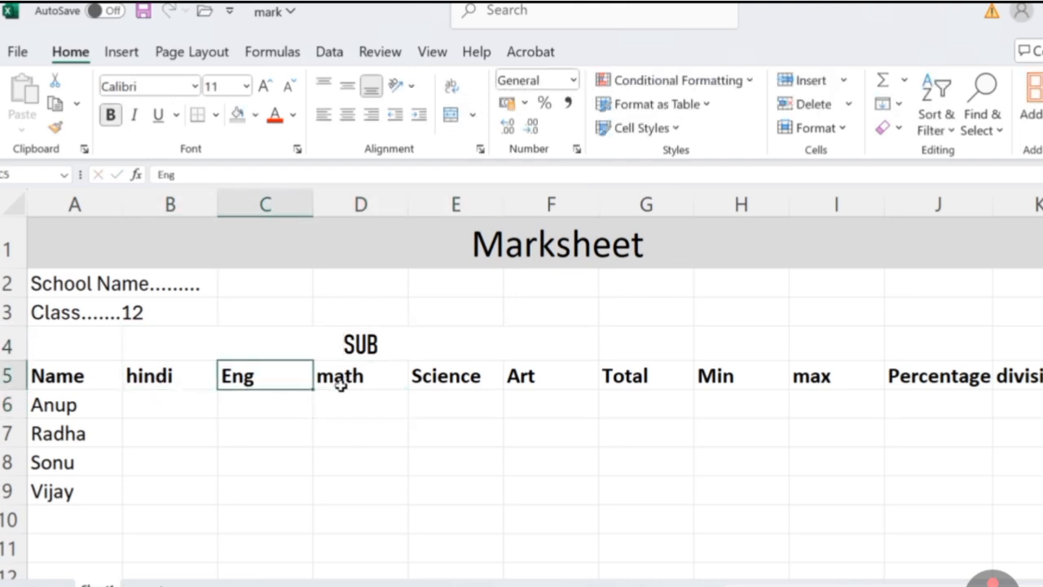
click(362, 383)
click(448, 379)
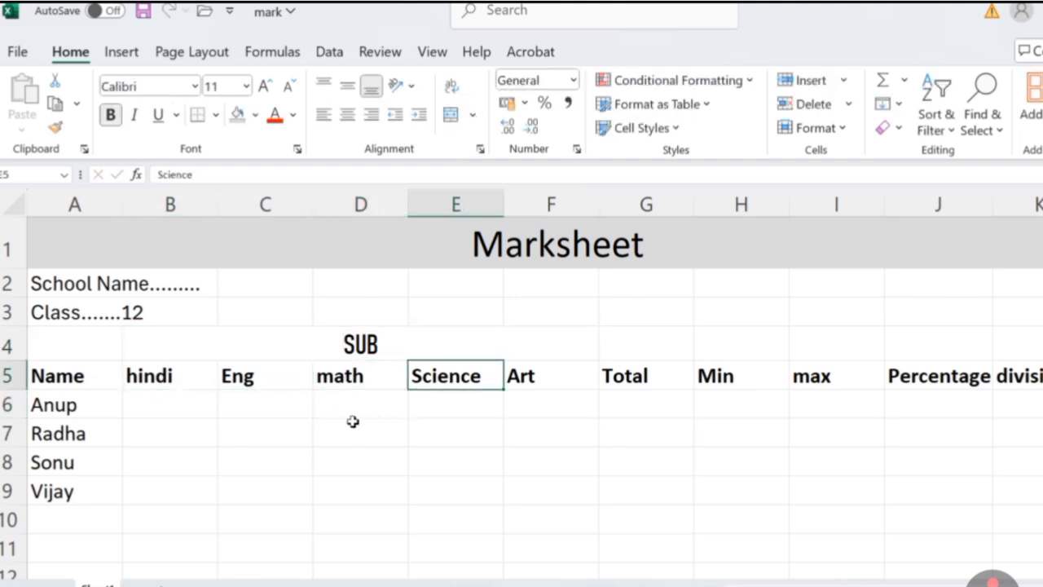
click(526, 374)
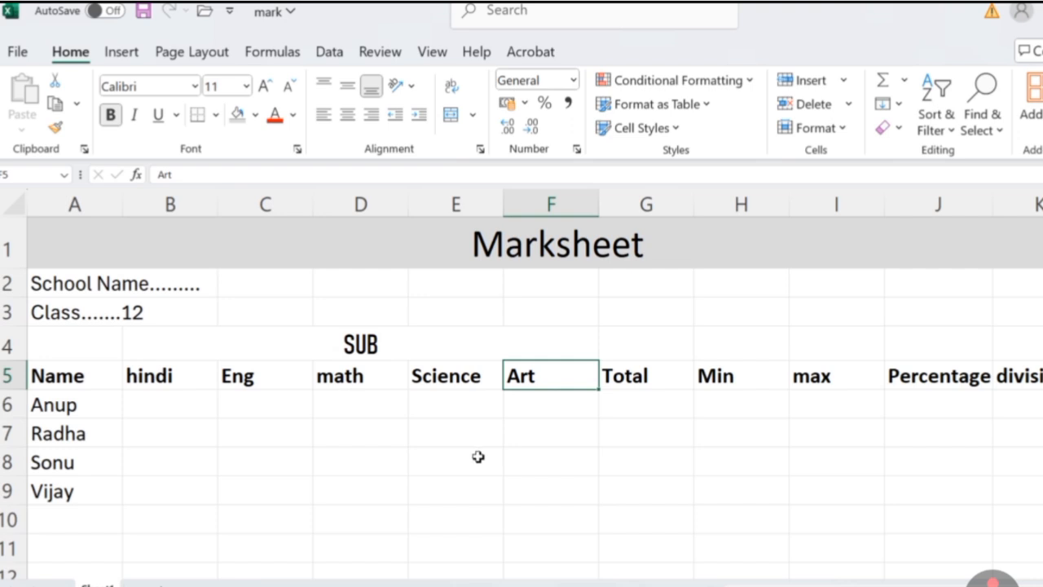
click(629, 381)
click(739, 376)
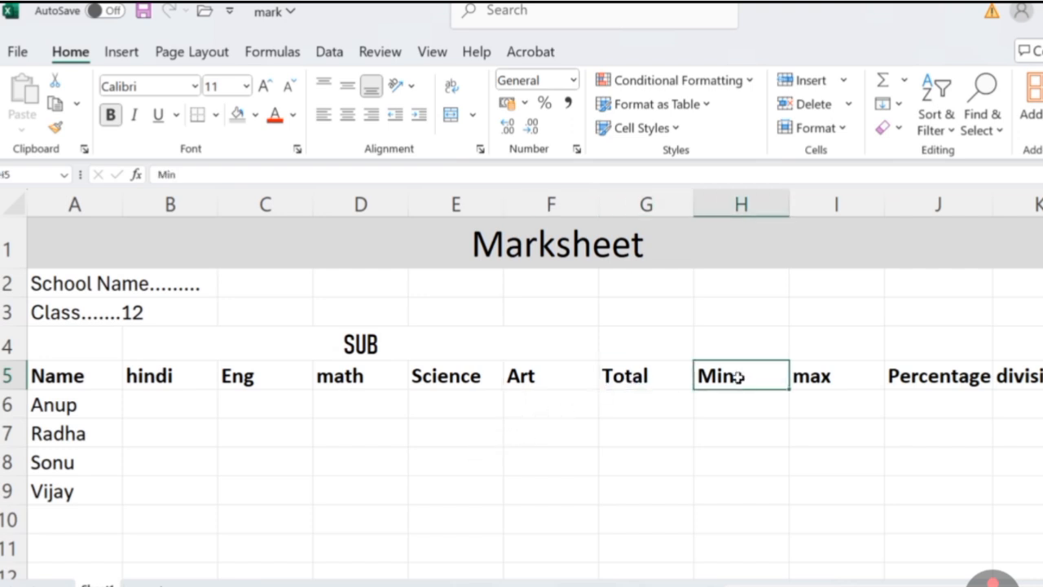
click(817, 390)
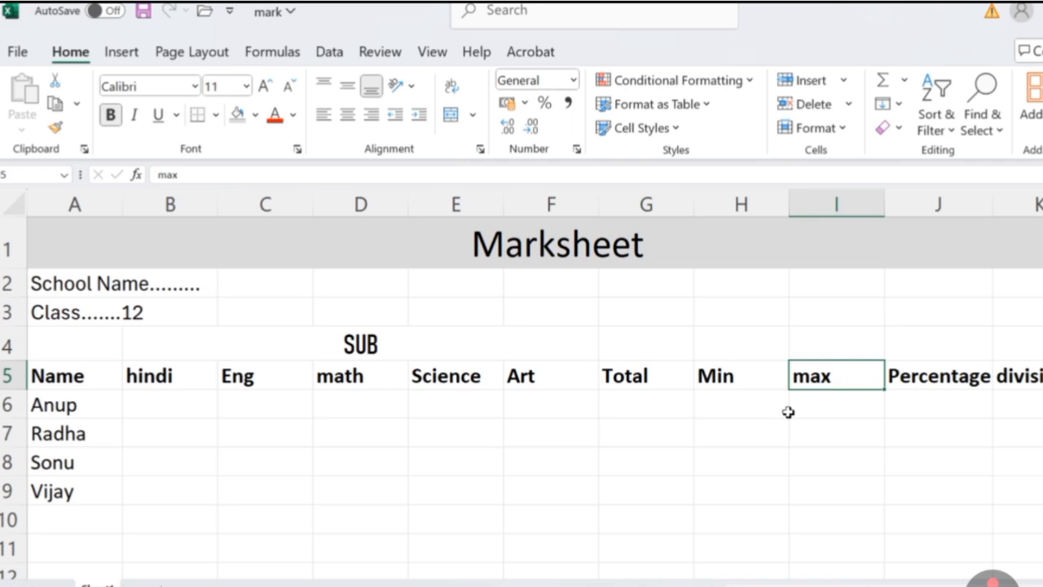
click(929, 376)
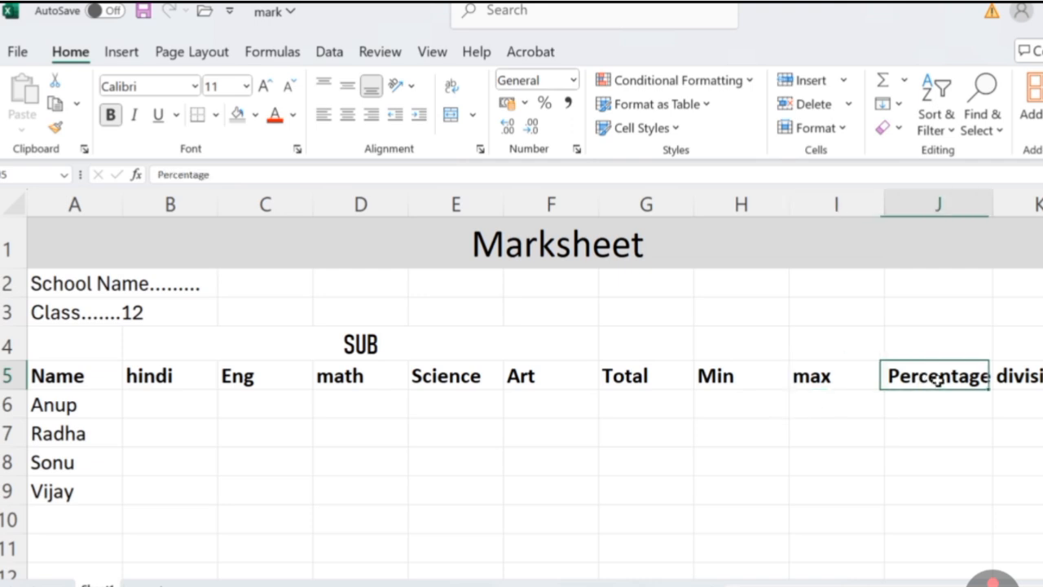
click(1031, 377)
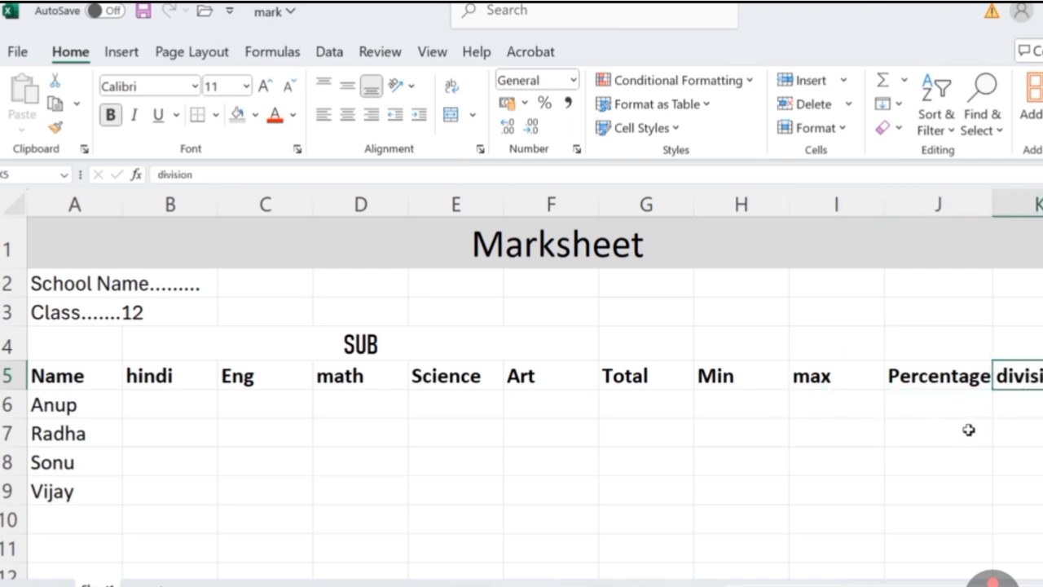
click(53, 405)
click(49, 434)
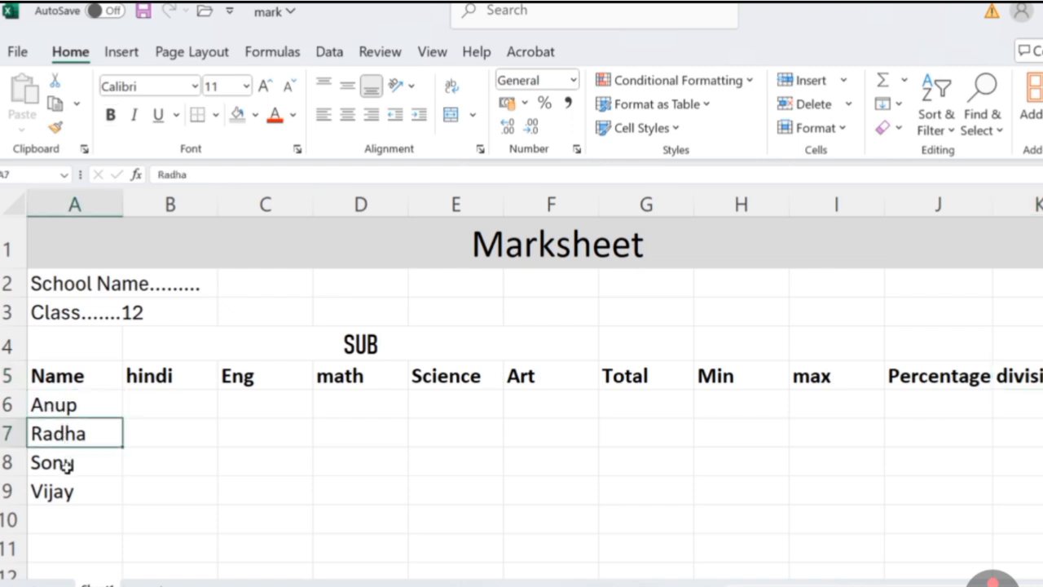
click(67, 463)
click(65, 492)
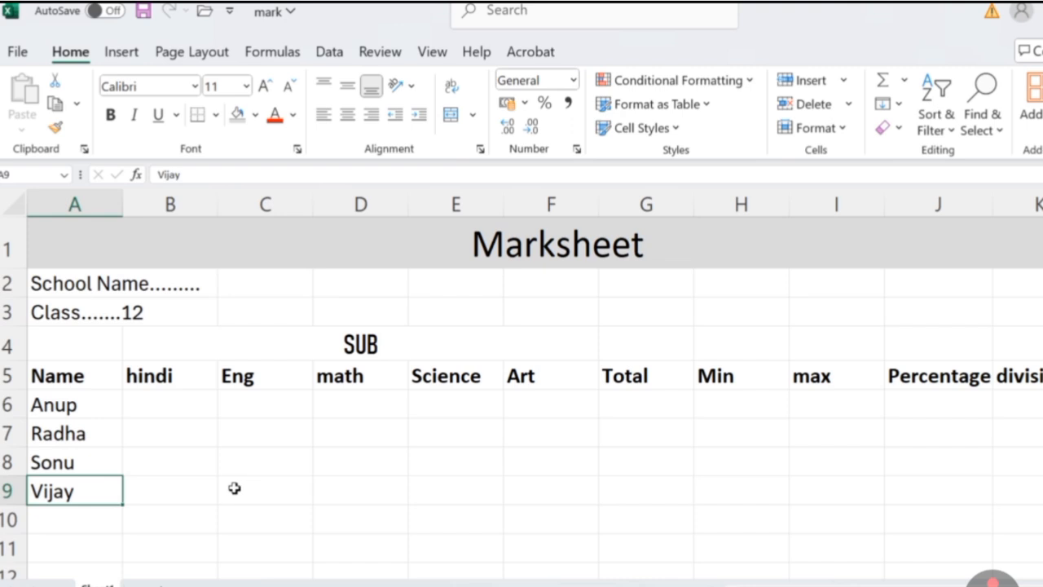
Apply all borders to the whole marksheet, from the title in row 1 through the last student in row 9
click(263, 435)
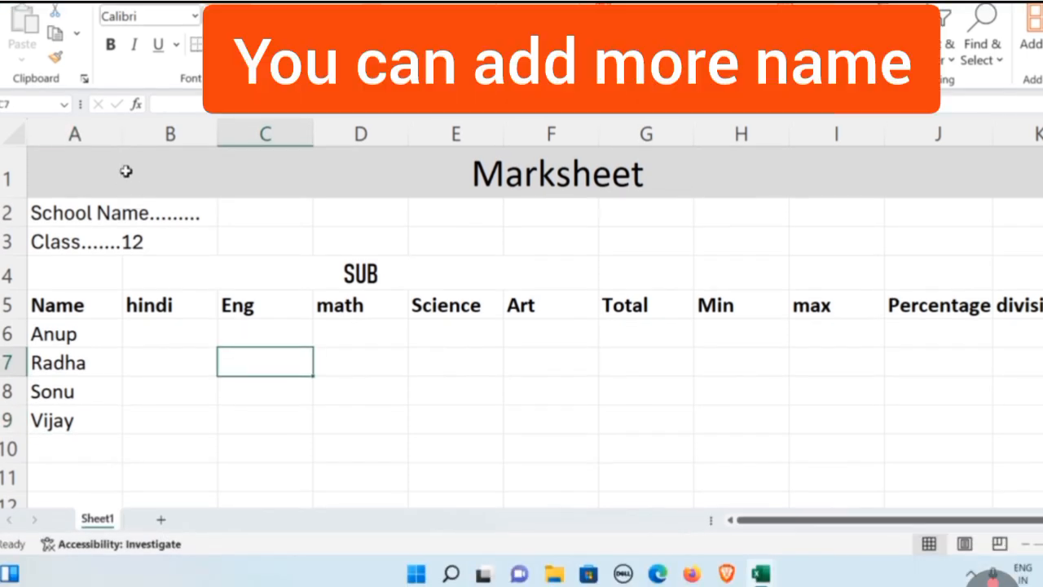
drag(123, 243, 532, 487)
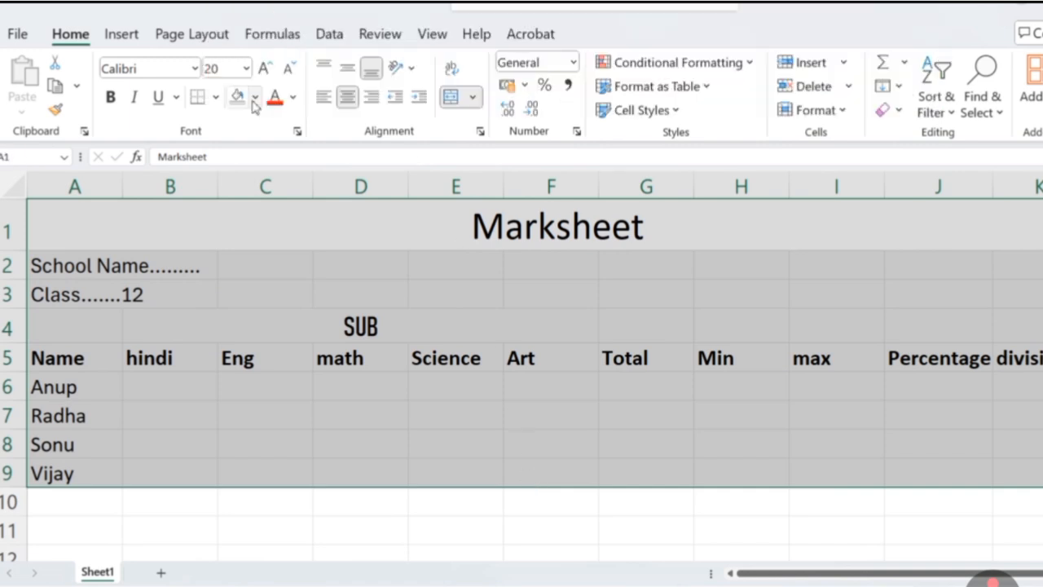
click(216, 97)
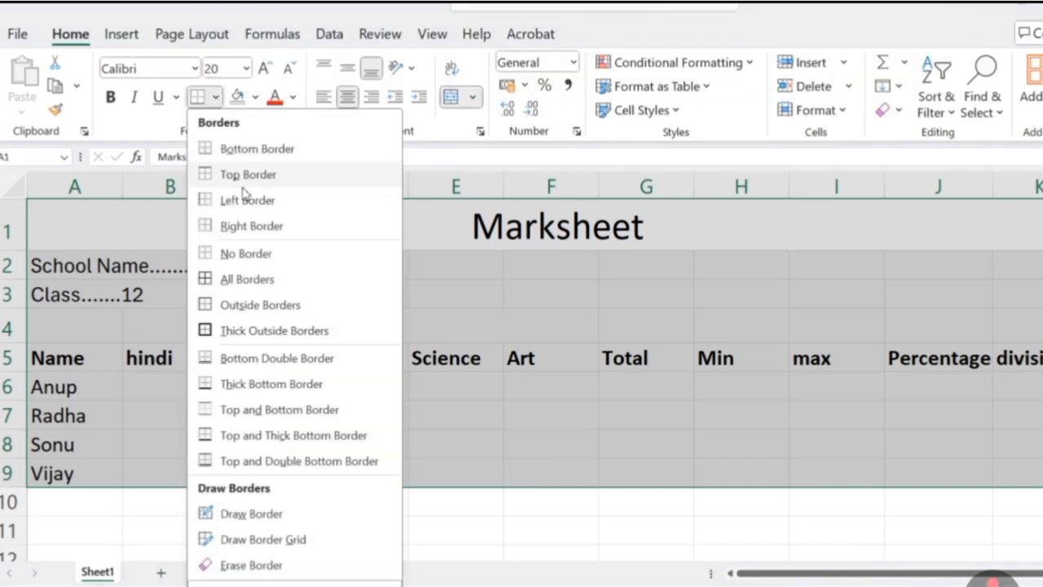
click(245, 278)
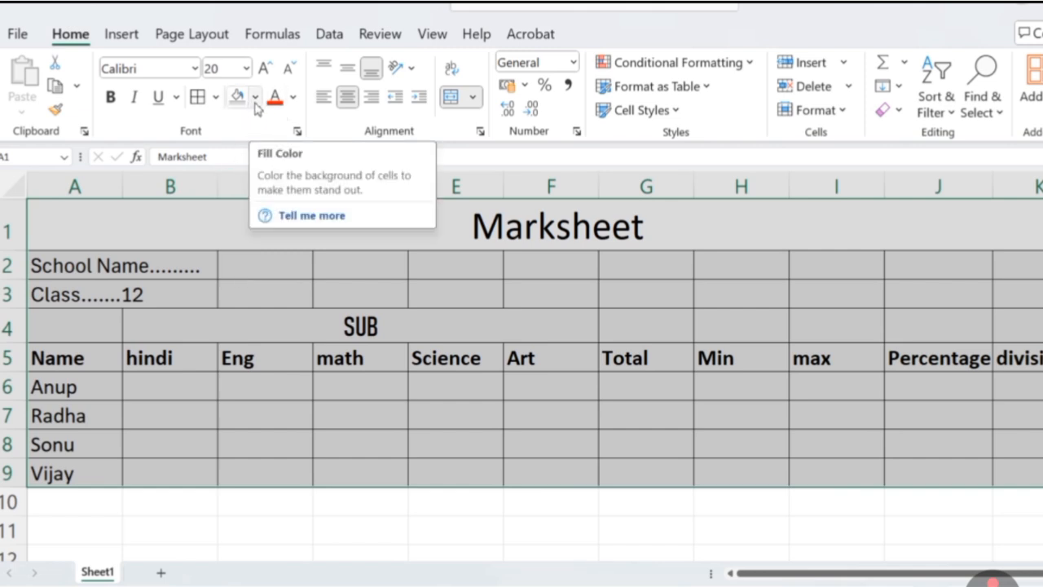
Fill the School Name and Class rows, 2 and 3, with light gold across the marksheet's full width
click(248, 263)
mouse_move(39, 263)
mouse_down()
mouse_move(484, 291)
mouse_move(1024, 296)
mouse_up()
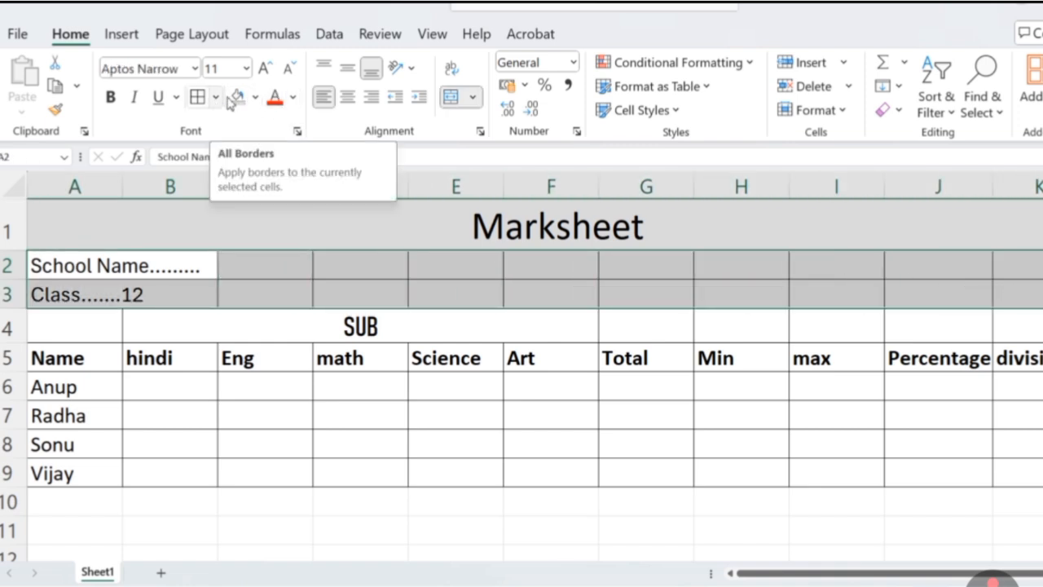
click(255, 97)
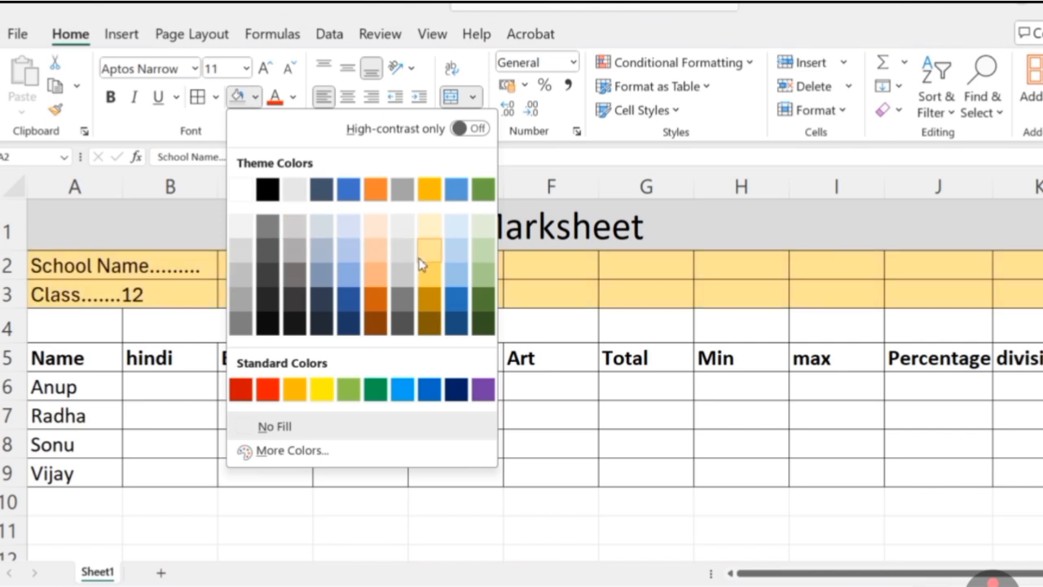
click(421, 265)
click(345, 408)
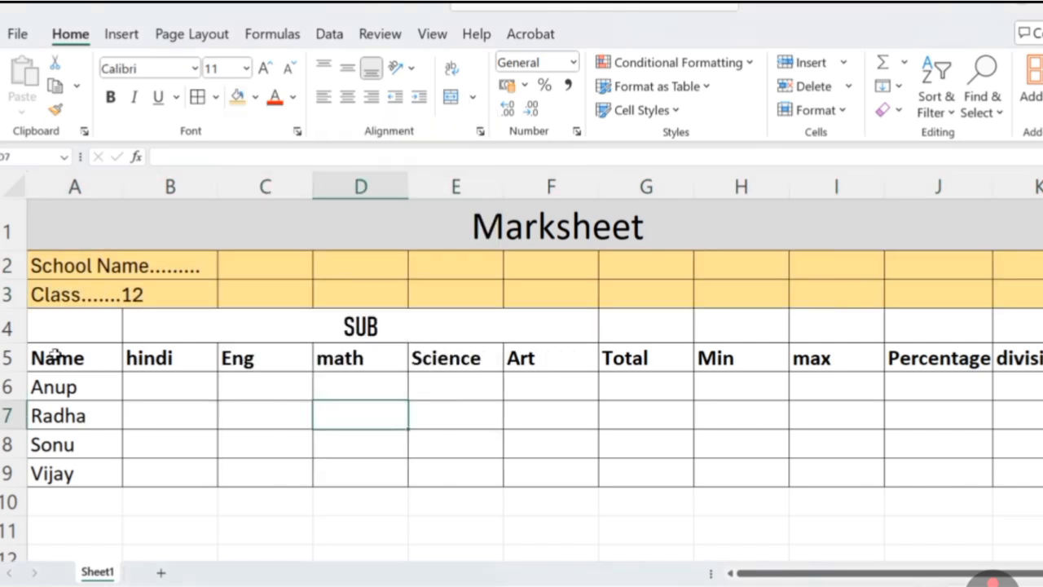
Fill the row 5 column headers with gray and student rows 6 to 9 with light orange
drag(54, 359, 1031, 367)
click(1029, 364)
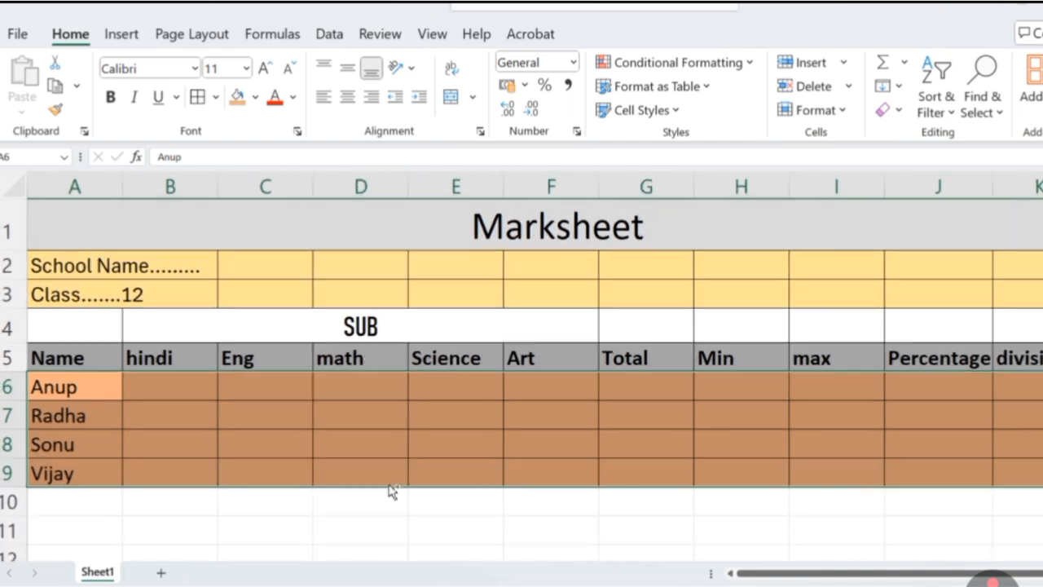
click(238, 455)
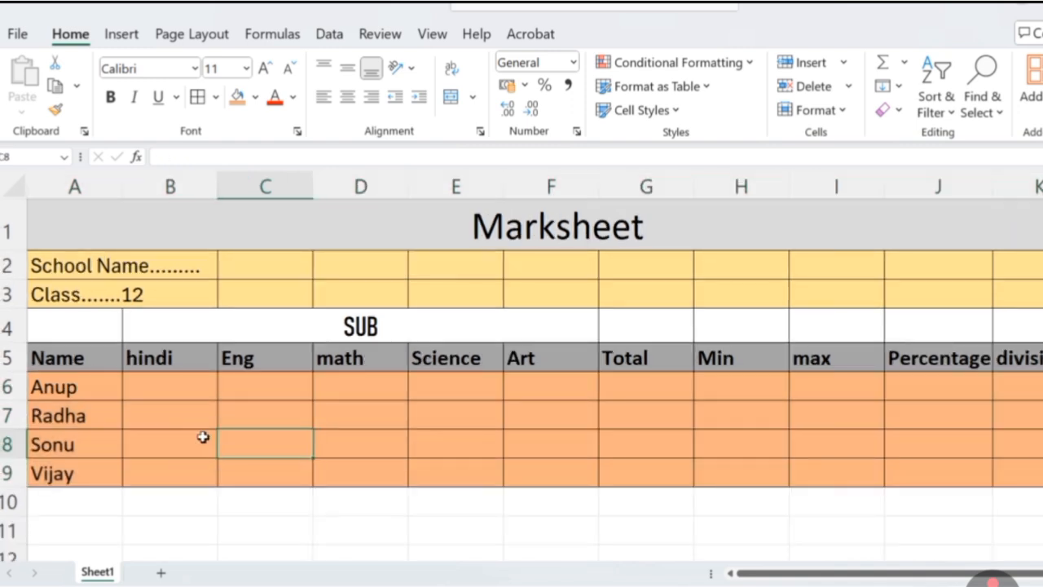
Enter the hindi marks 49, 85, 45 and 25 in cells B6 to B9
click(159, 399)
text(49)
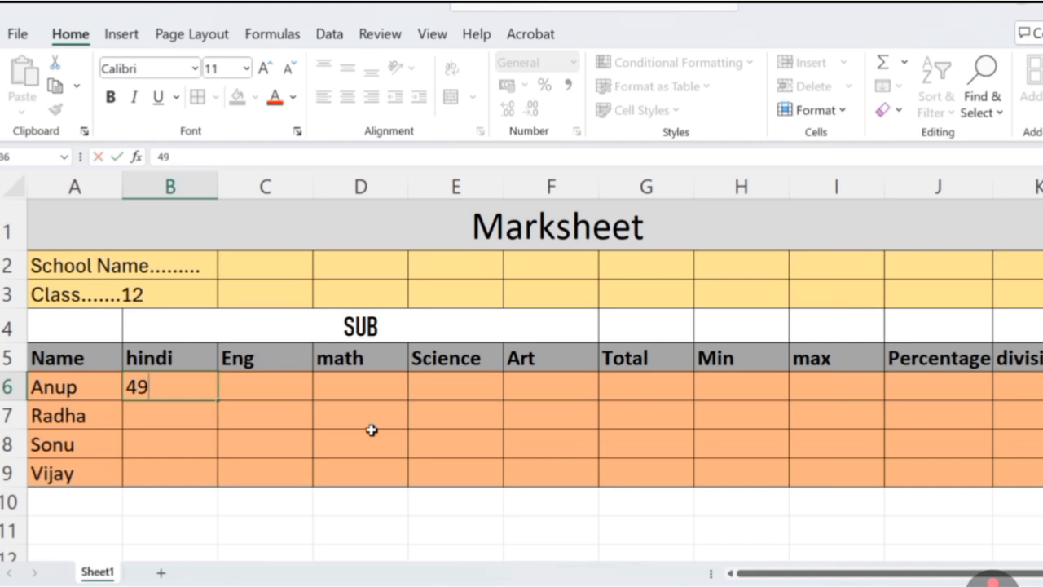
key(Return)
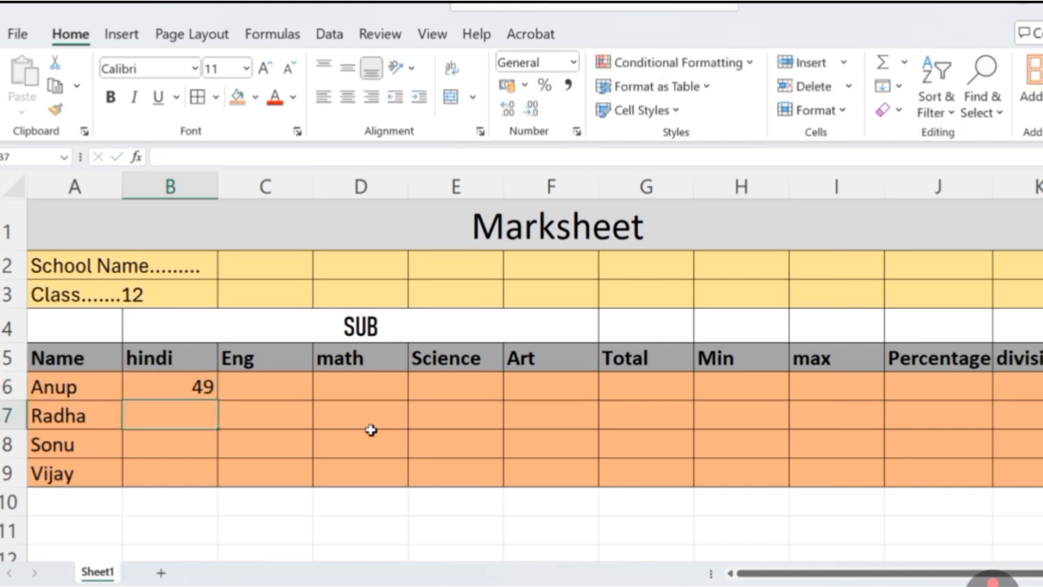
text(85)
key(Return)
text(45)
key(Return)
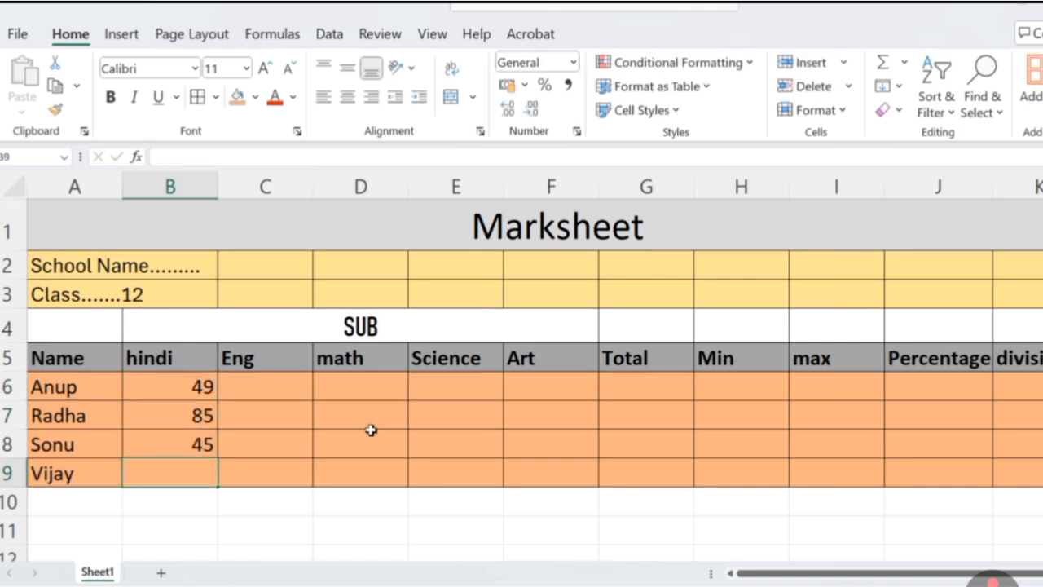
text(25)
key(Tab)
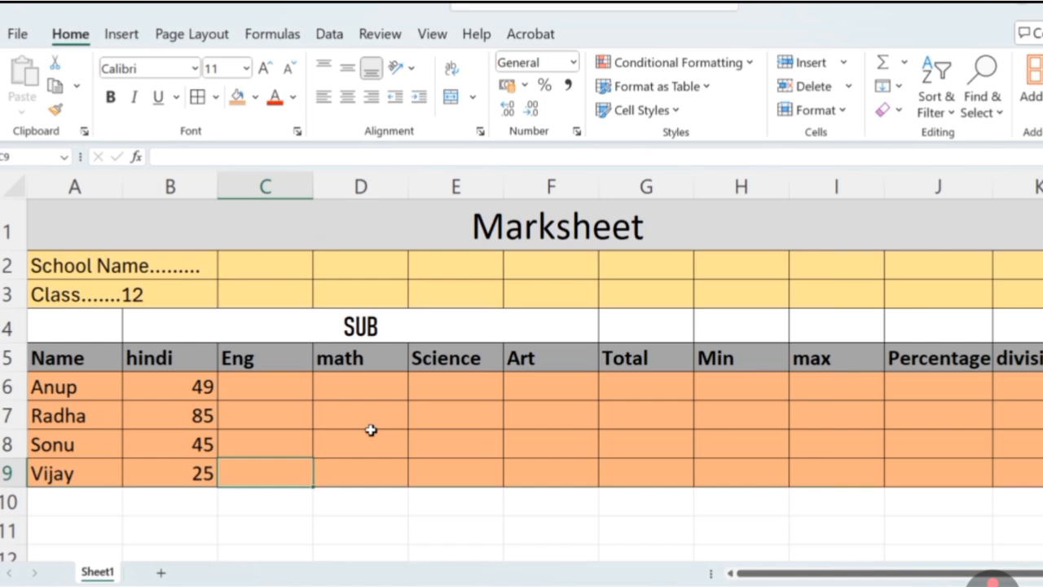
Enter the Eng marks 88, 56, 78 and 45 in cells C6 to C9
text(45)
key(Up)
text(78)
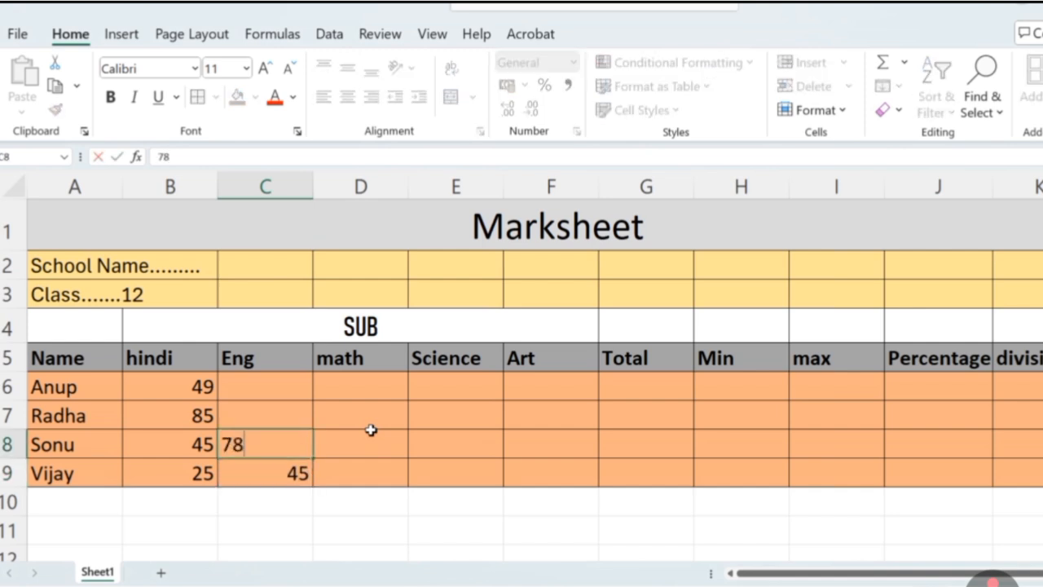
key(Up)
key(Up)
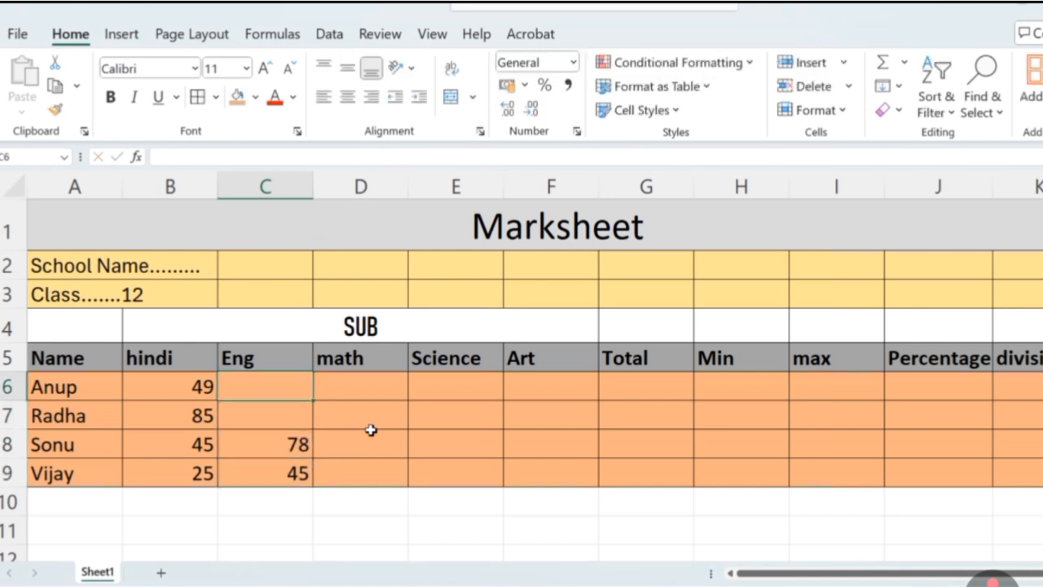
text(88)
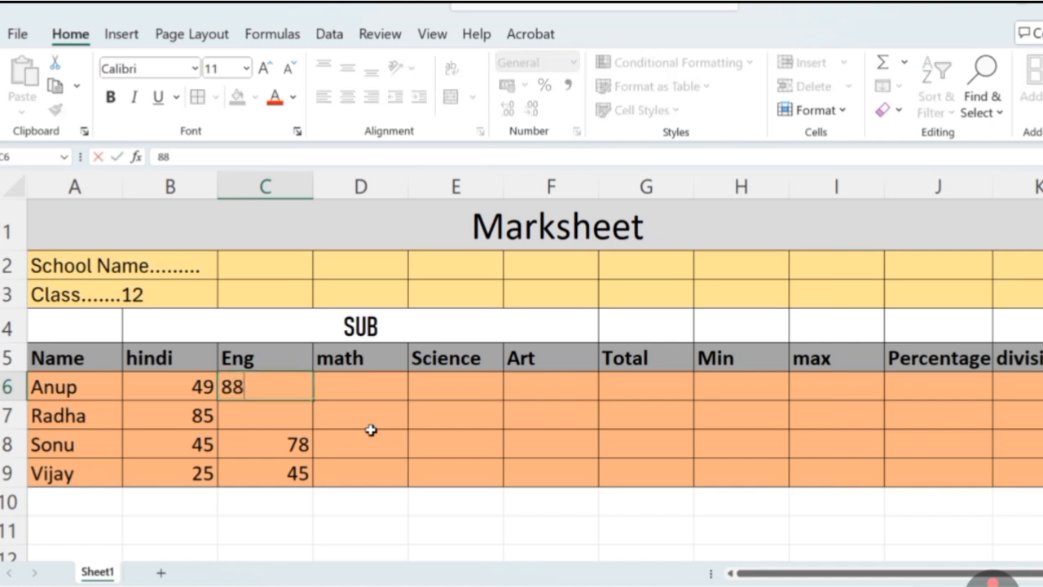
key(Return)
text(56)
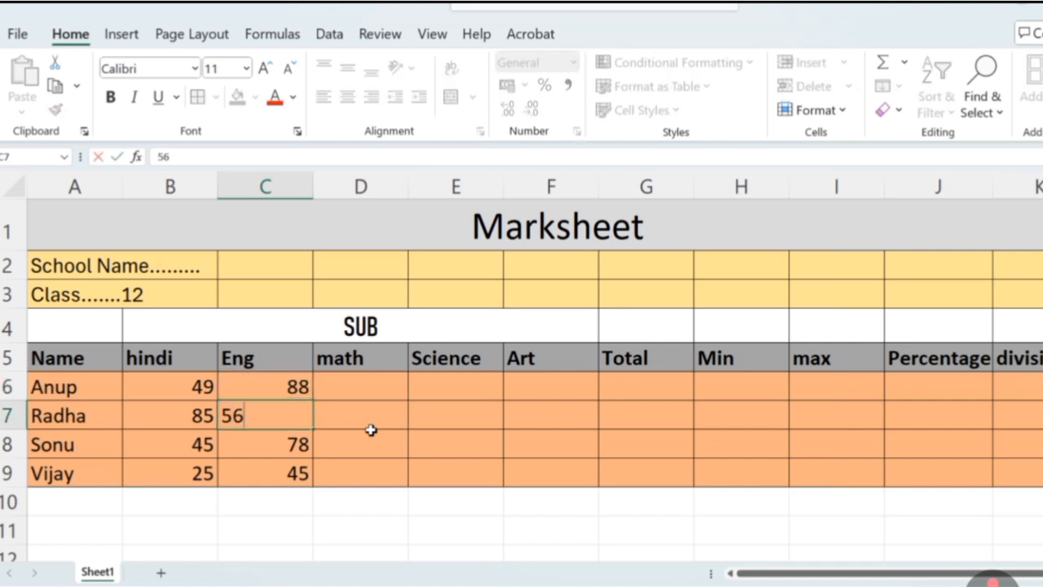
Enter the math marks 88, 78, 65 and 78 in cells D6 to D9
click(372, 433)
text(45)
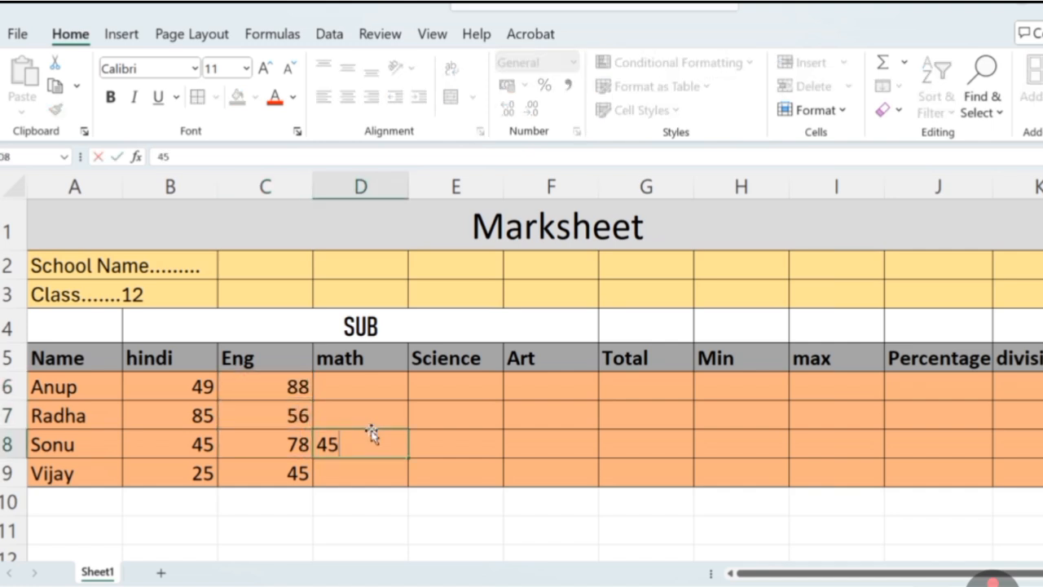
key(Up)
text(78)
key(Return)
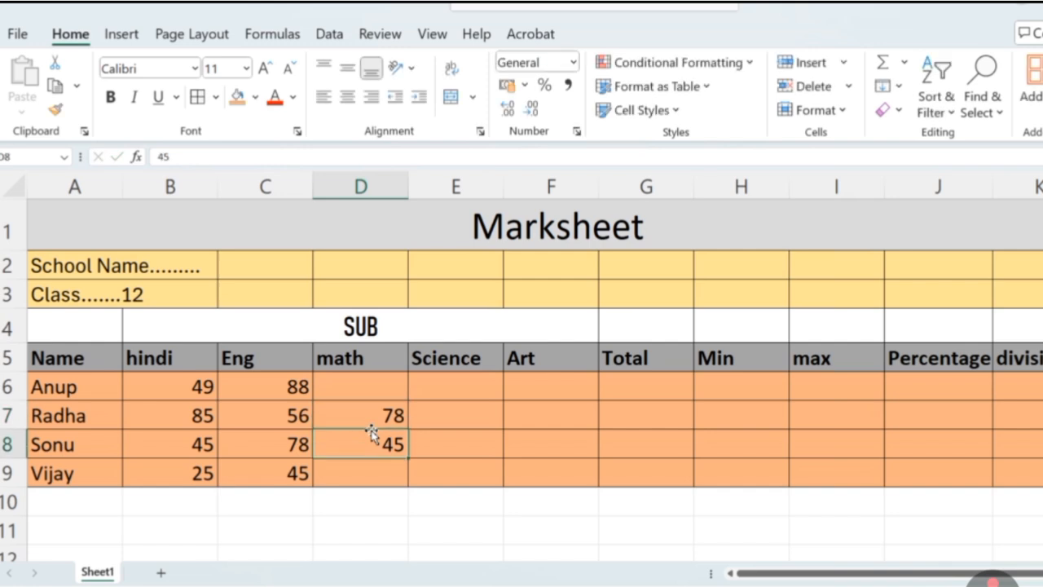
text(65)
key(Return)
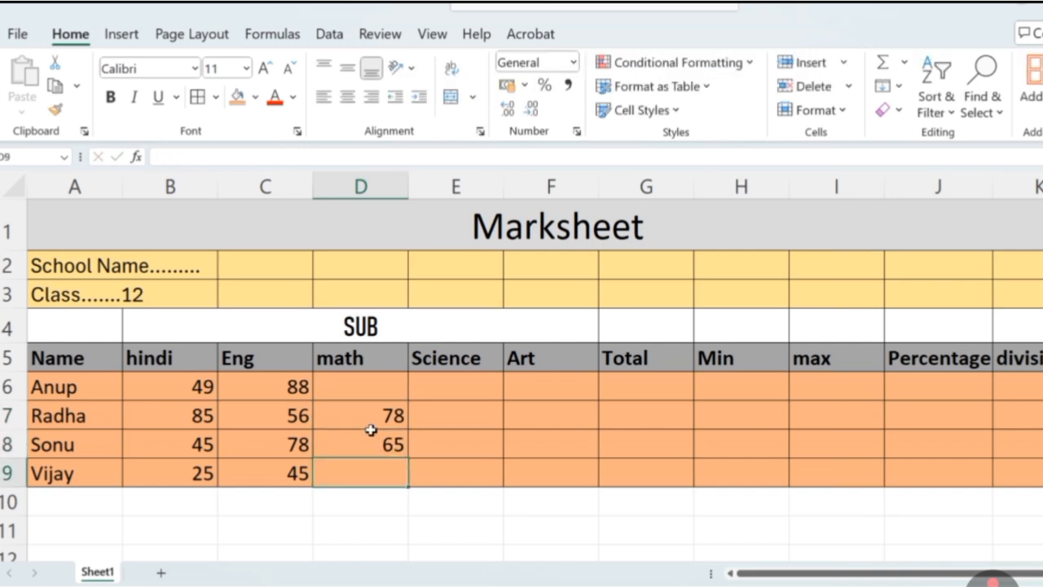
text(78)
key(Up)
key(Up)
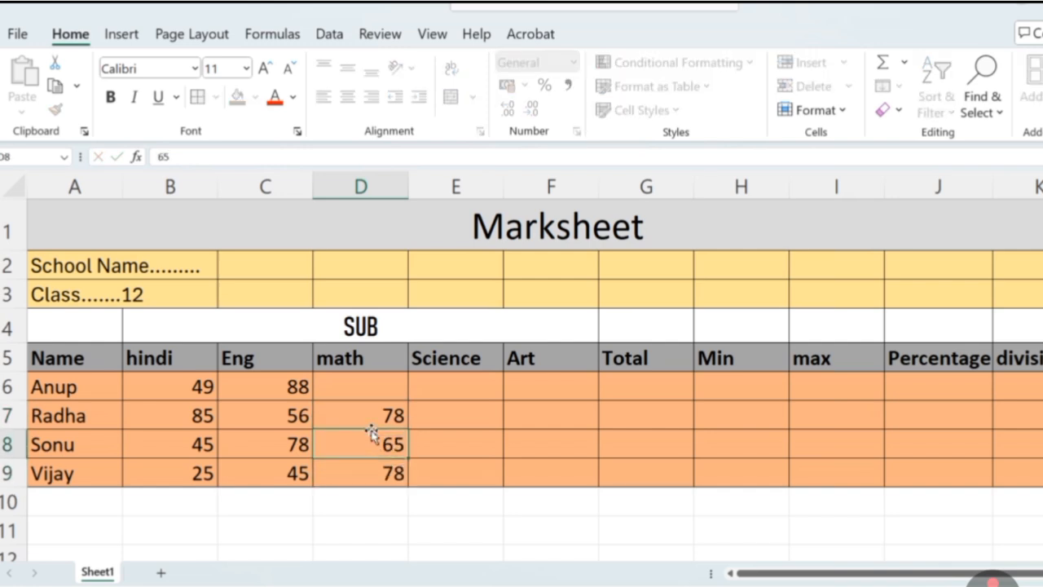
key(Up)
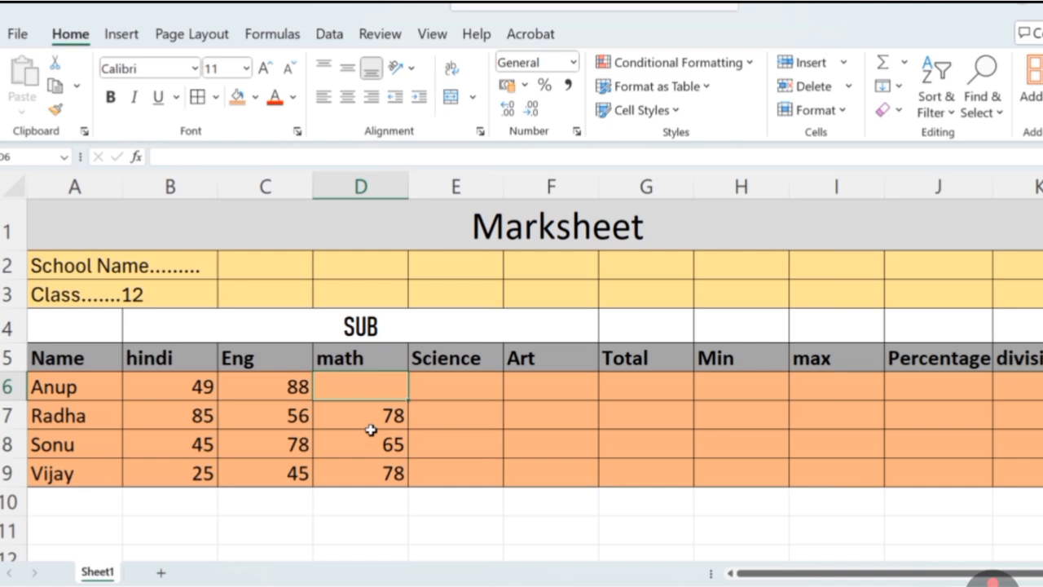
text(88)
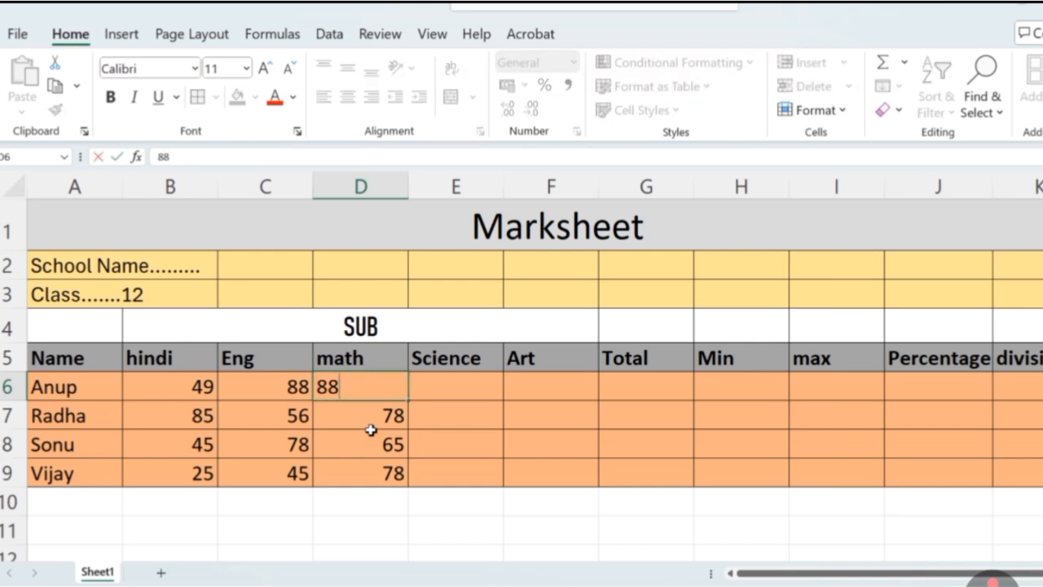
key(Tab)
Enter the Science marks 45, 42, 65 and 23 in cells E6 to E9
text(45)
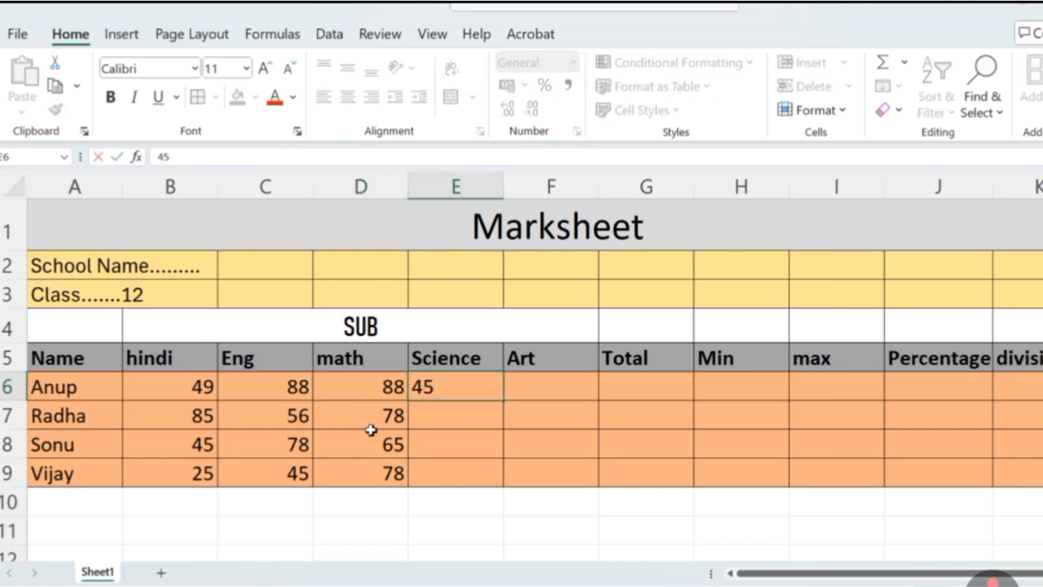
key(Return)
text(42)
key(Return)
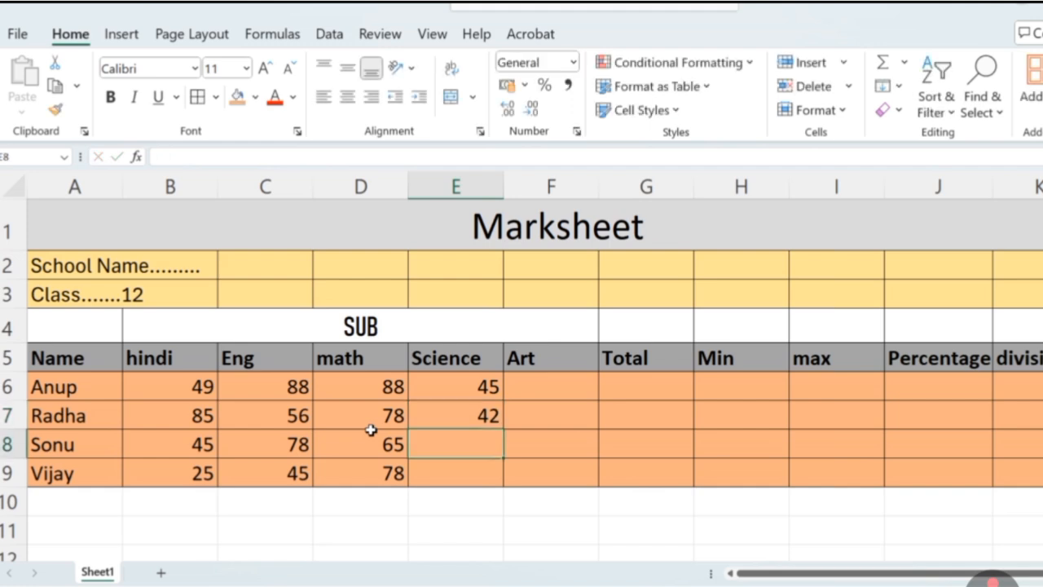
text(65)
key(Return)
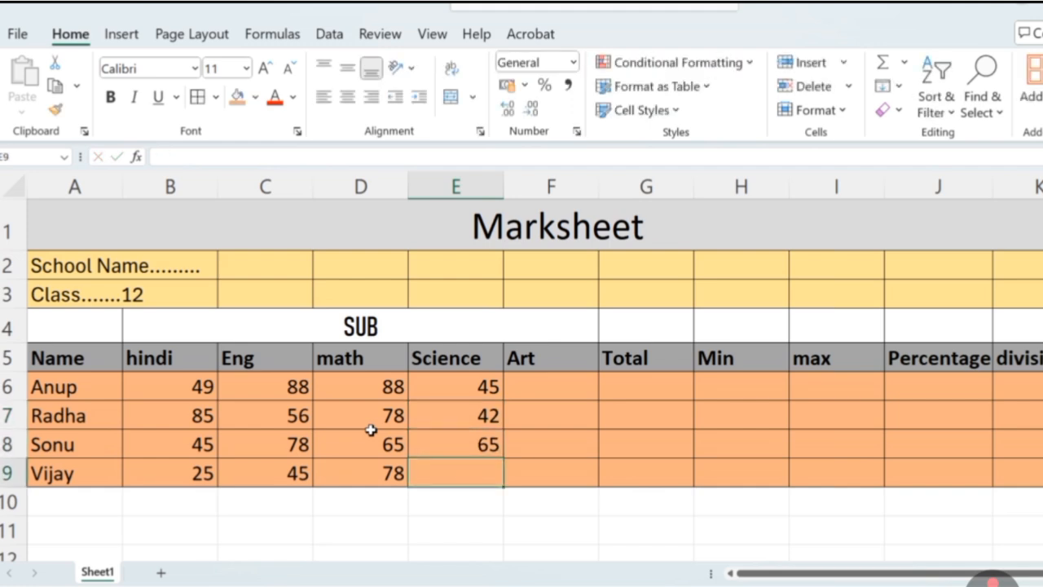
text(23)
key(Up)
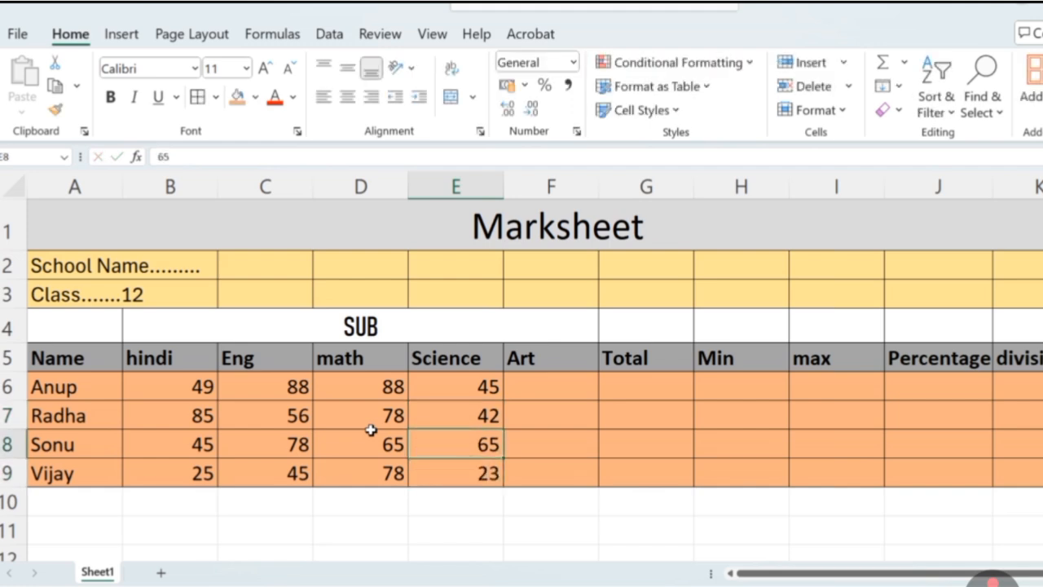
Enter the Art marks 45, 65, 12 and 11 in cells F6 to F9
key(Right)
key(Up)
key(Up)
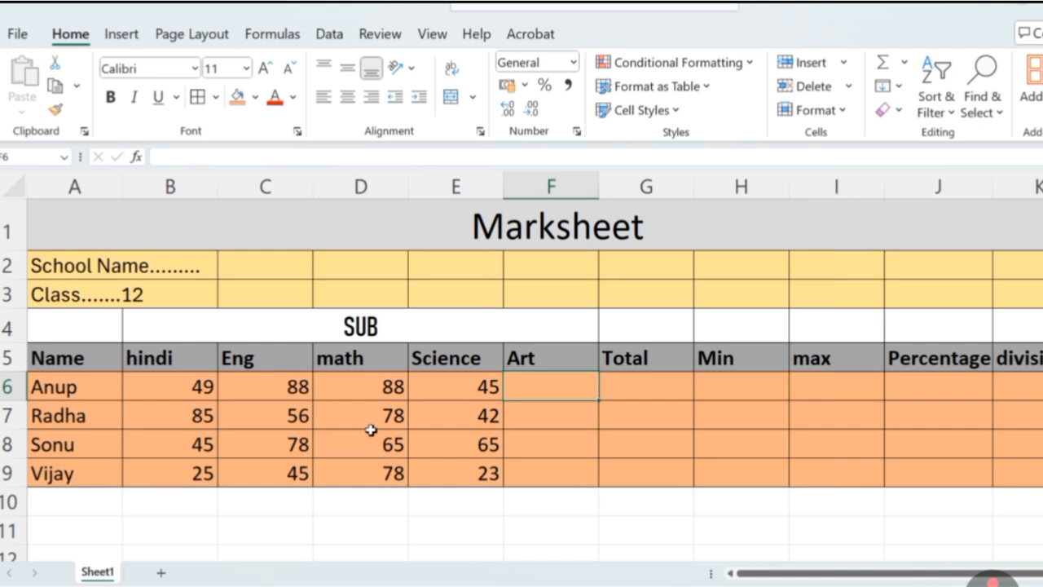
text(45)
key(Return)
text(6)
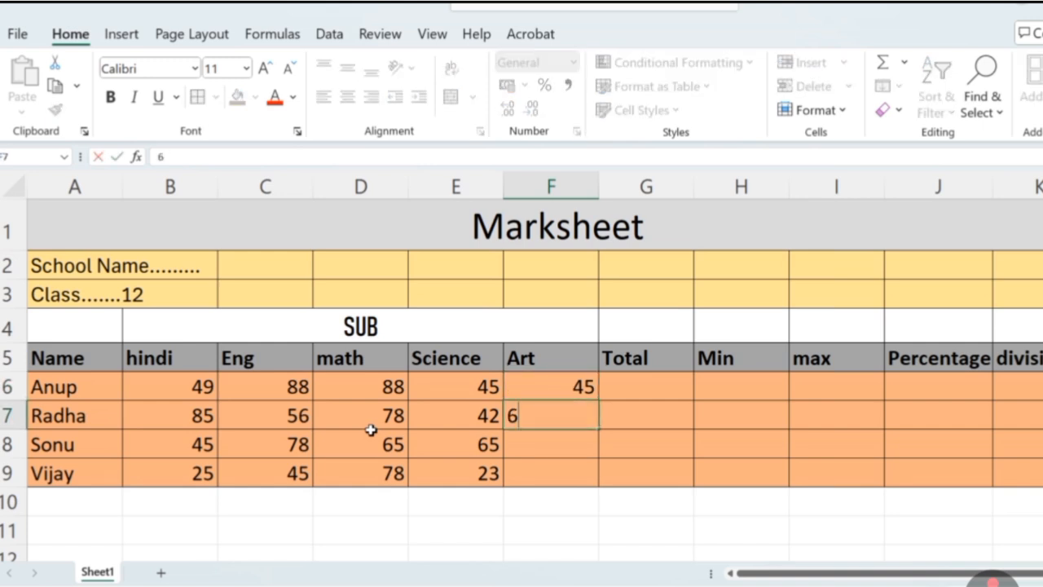
text(5)
key(Return)
text(12)
key(Return)
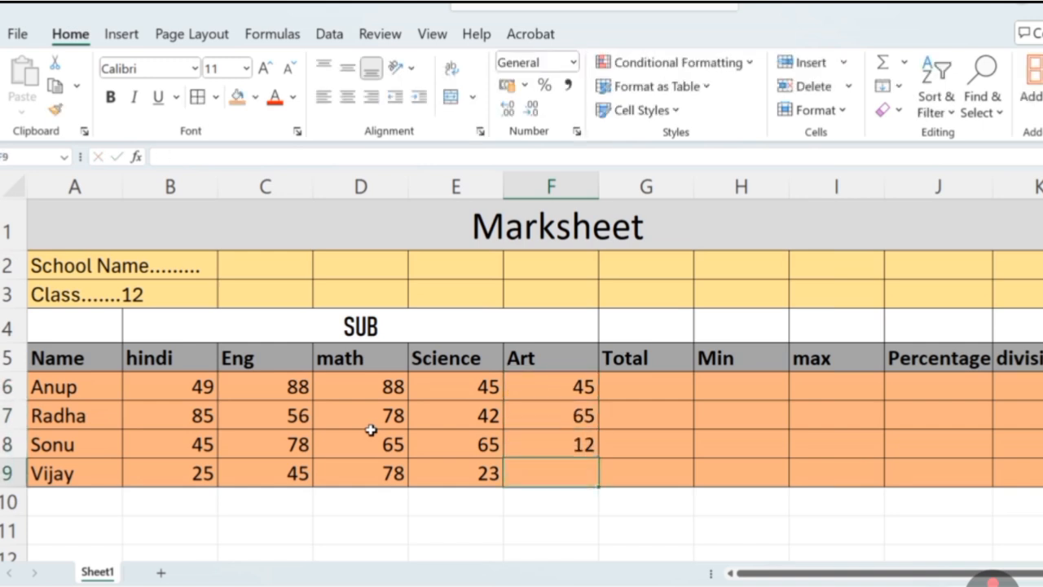
text(11)
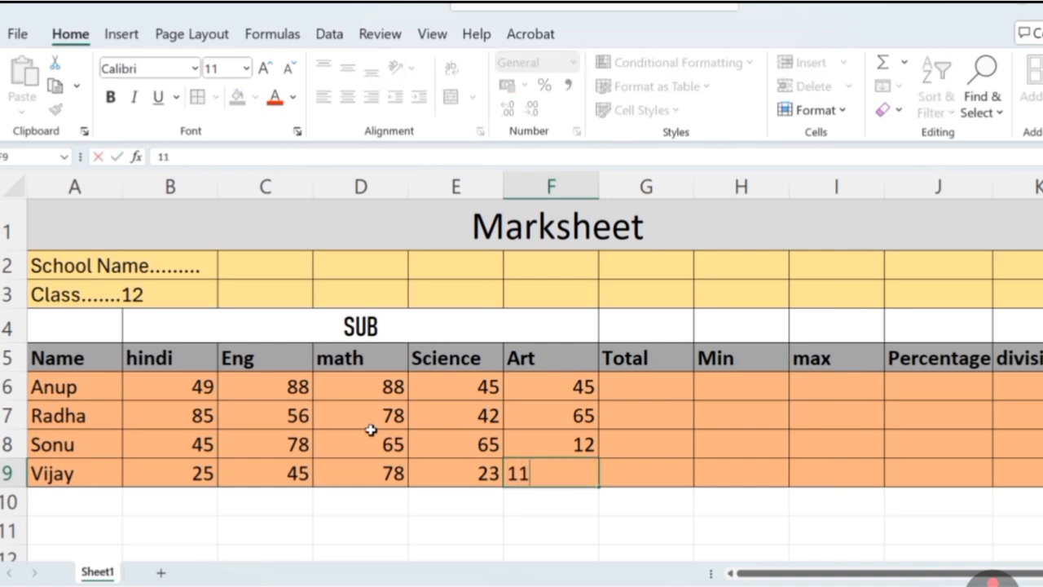
key(Tab)
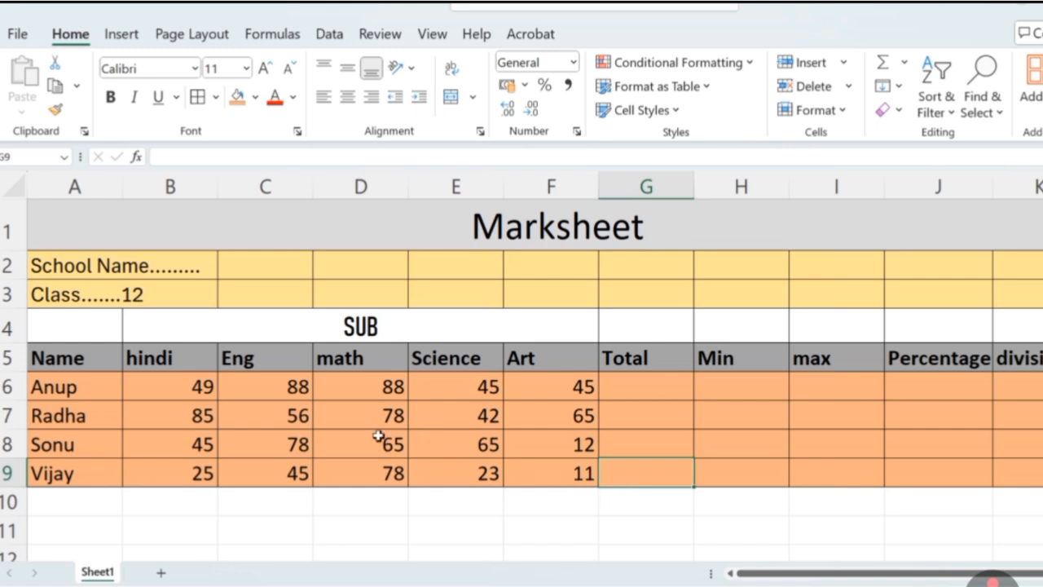
click(199, 388)
click(216, 414)
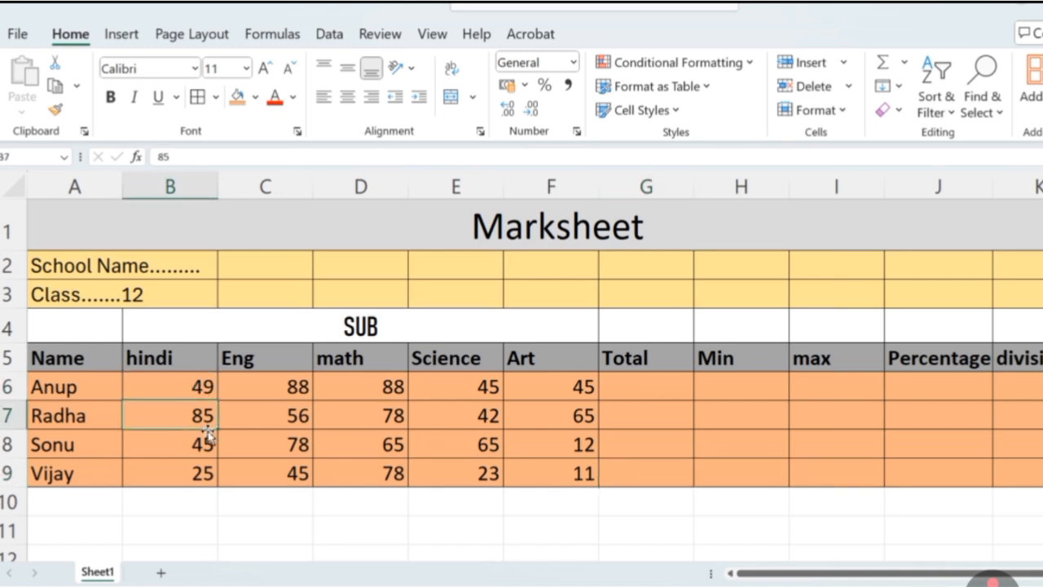
click(205, 440)
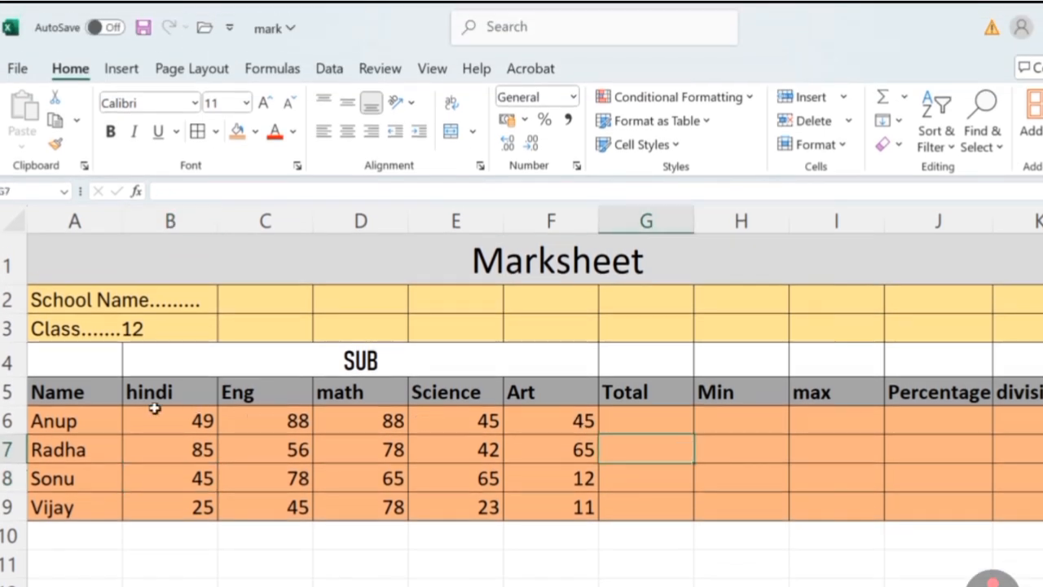
click(173, 386)
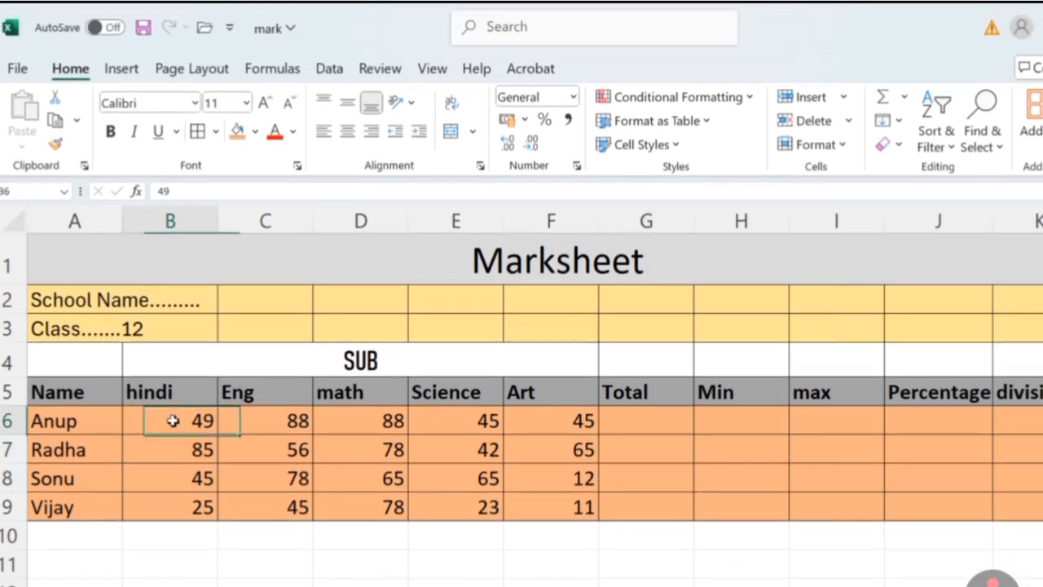
Centre the subject marks in cells B6 to F9 horizontally
drag(173, 421, 473, 500)
click(672, 399)
Enter =SUM(B6:F6) as the first student's total in G6 and fill the formula down to G9
click(666, 423)
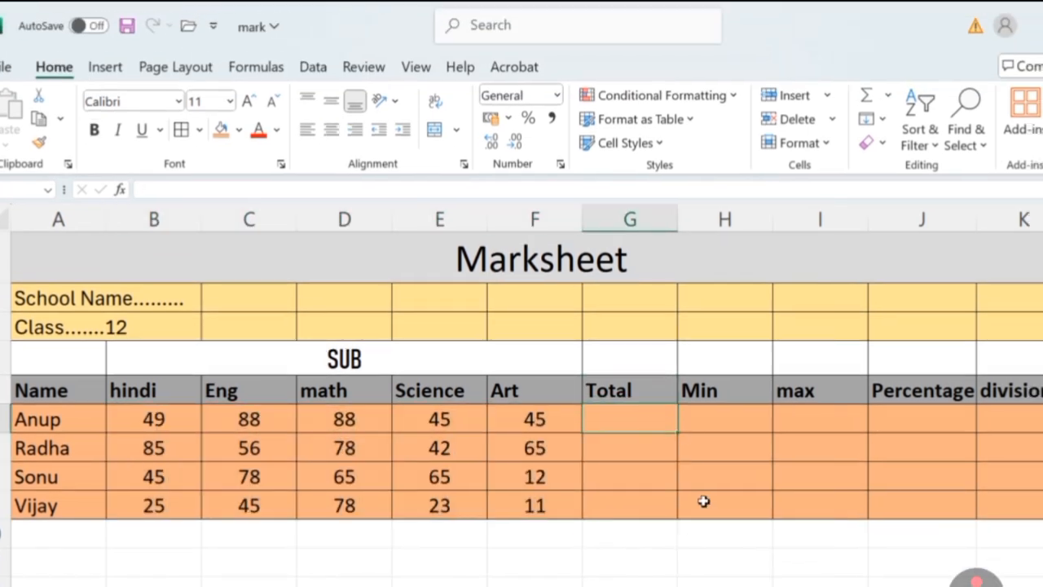
text(=)
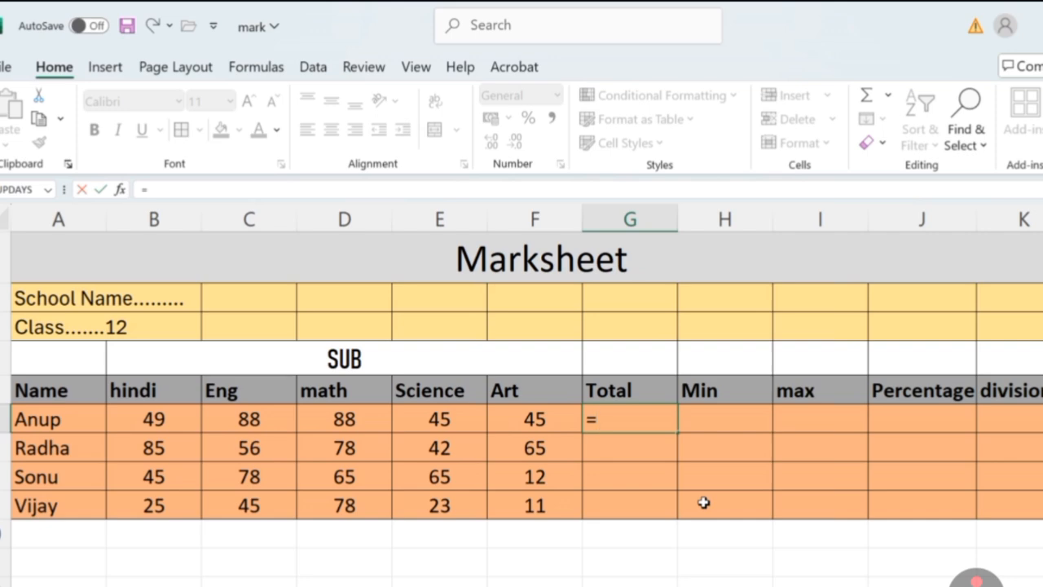
text(sum)
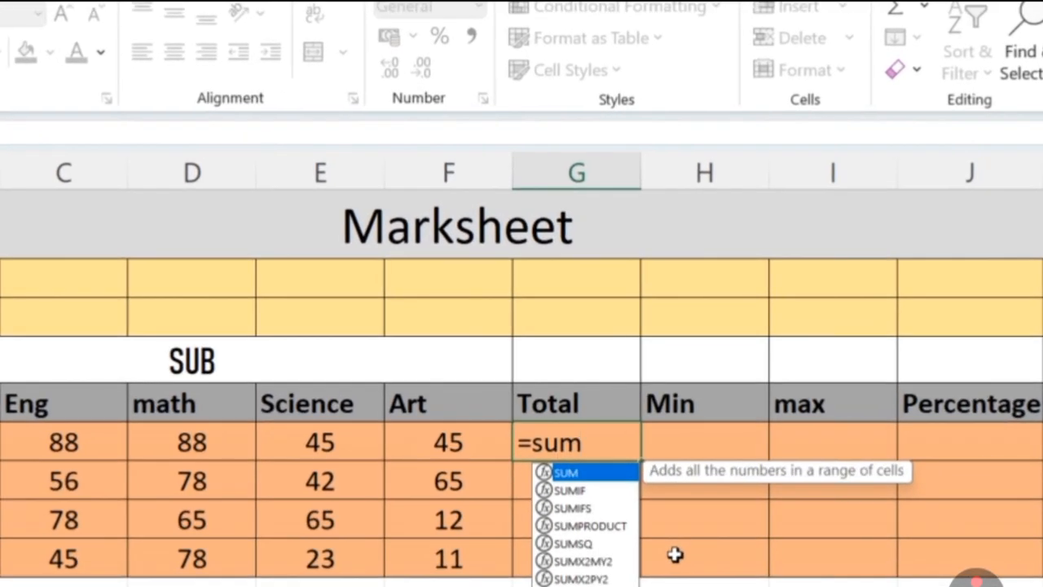
text(()
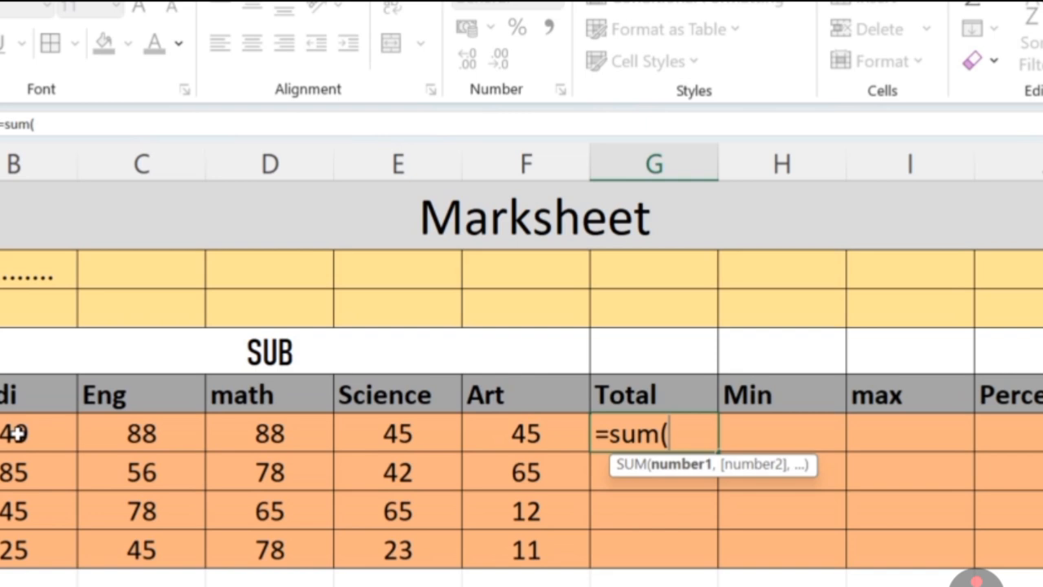
drag(51, 443, 514, 430)
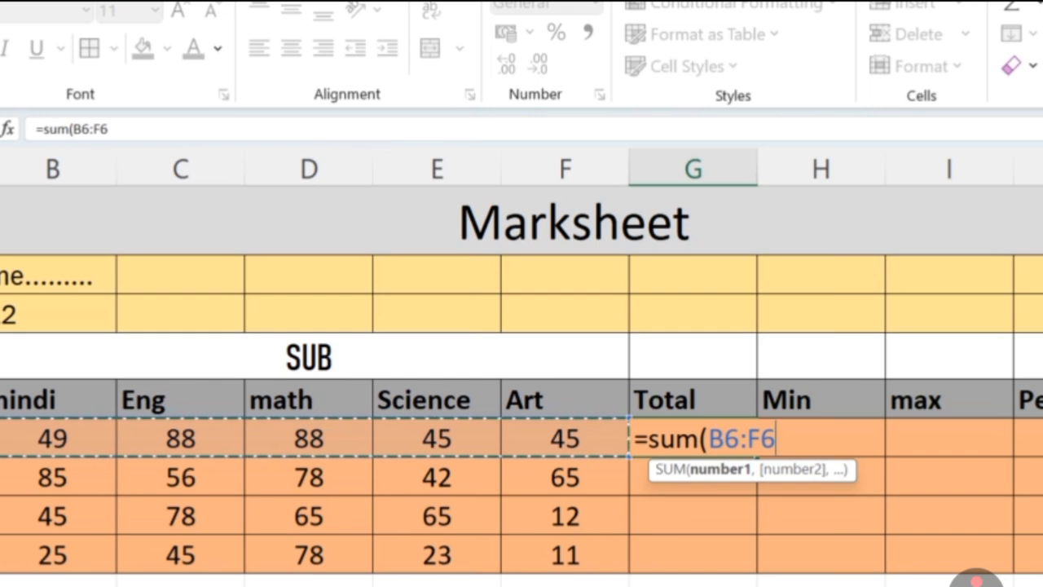
text())
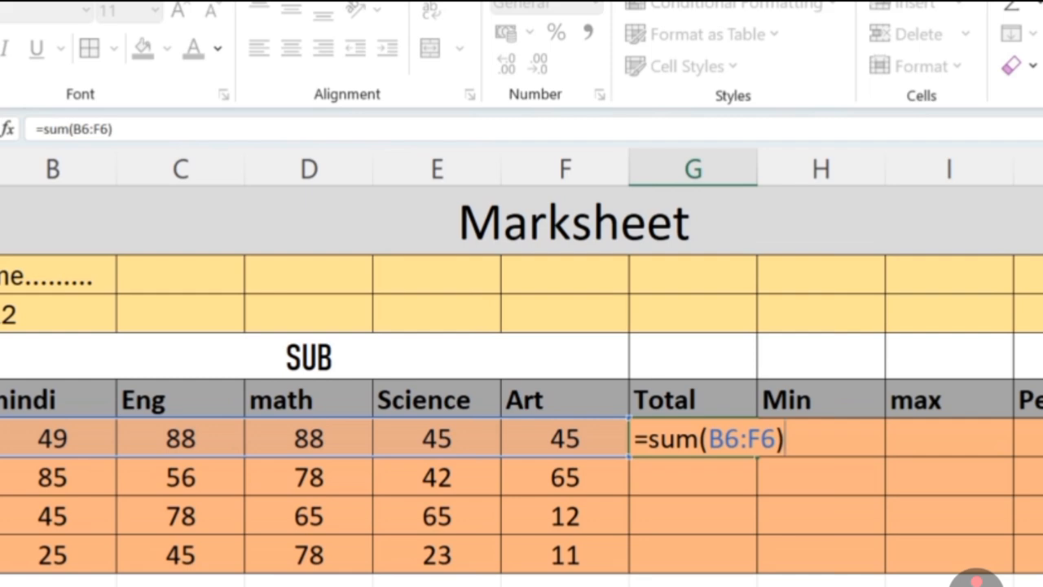
key(Return)
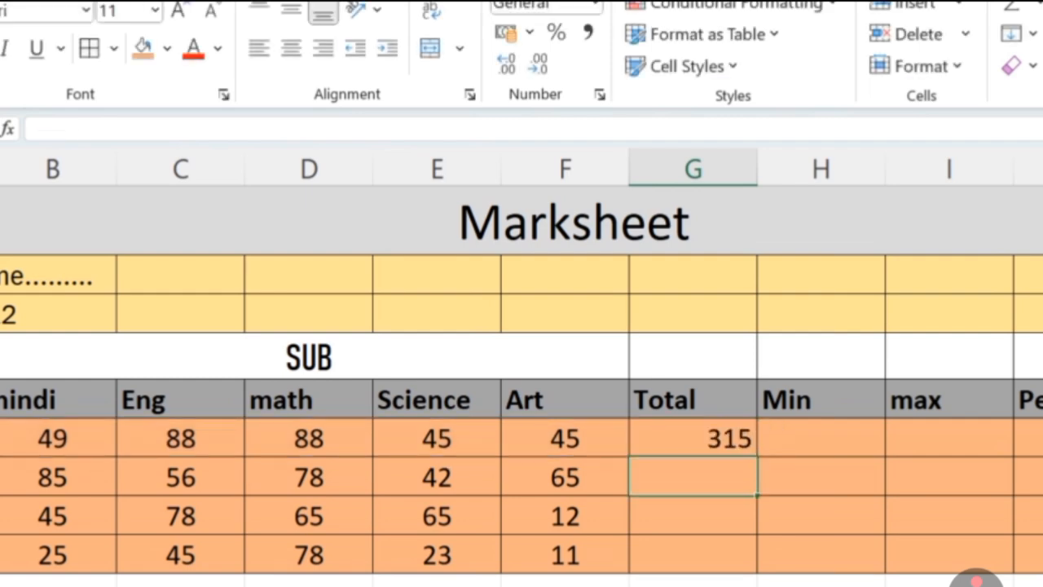
click(683, 448)
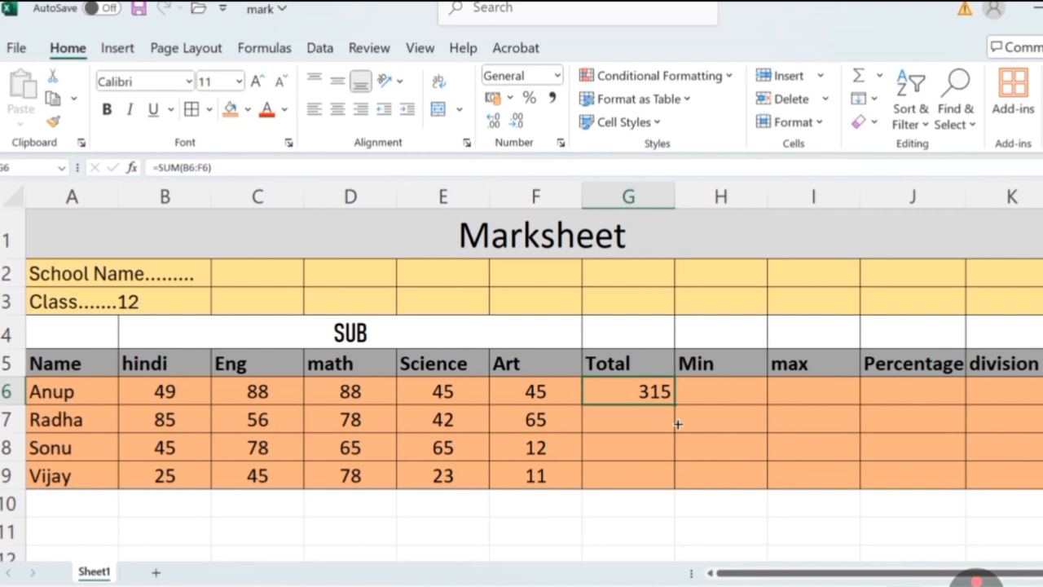
drag(691, 411, 678, 477)
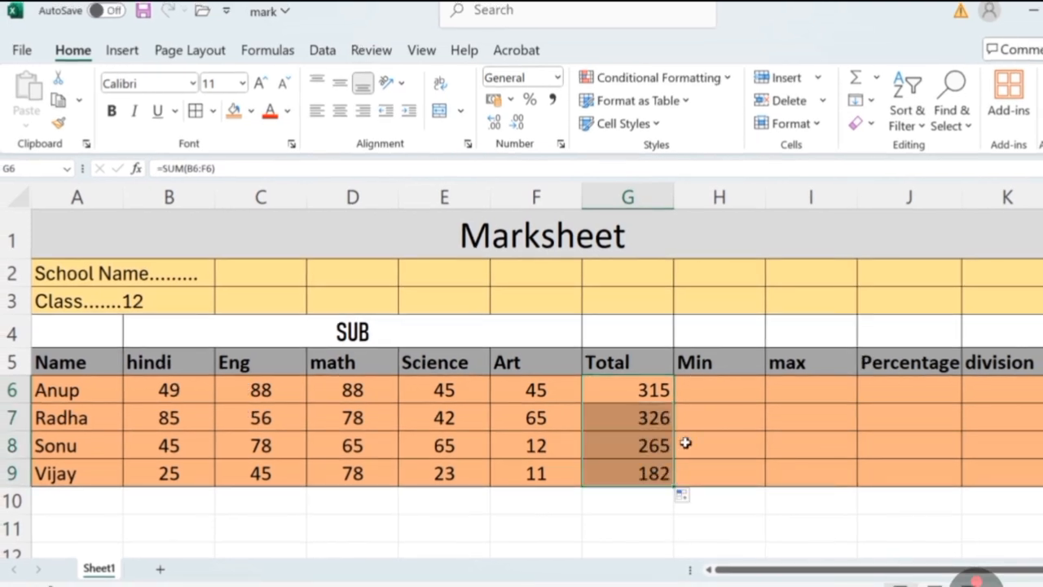
Enter =MIN(B6:F6) in H6 as the first student's lowest mark
click(731, 413)
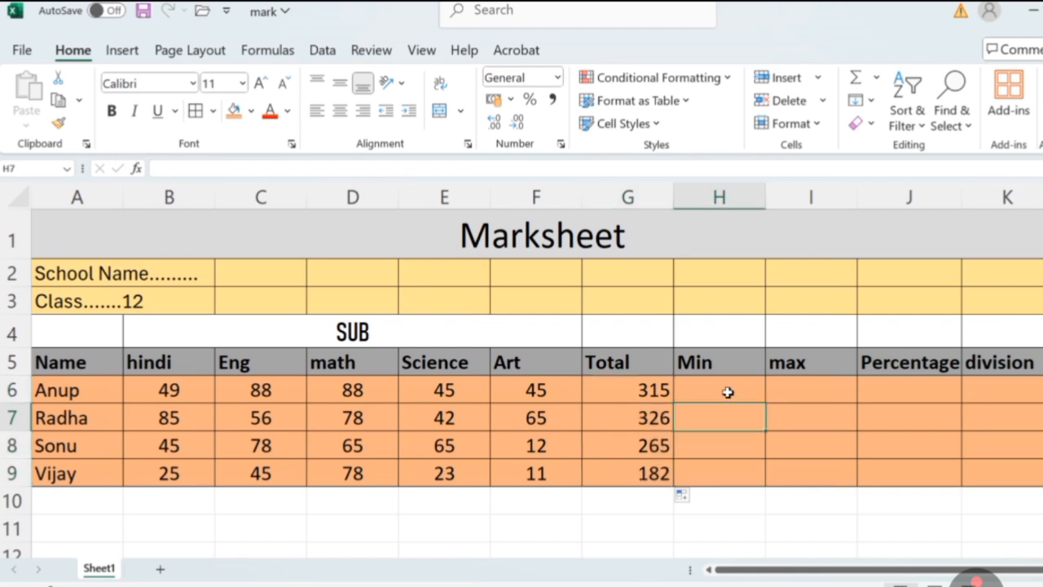
click(728, 397)
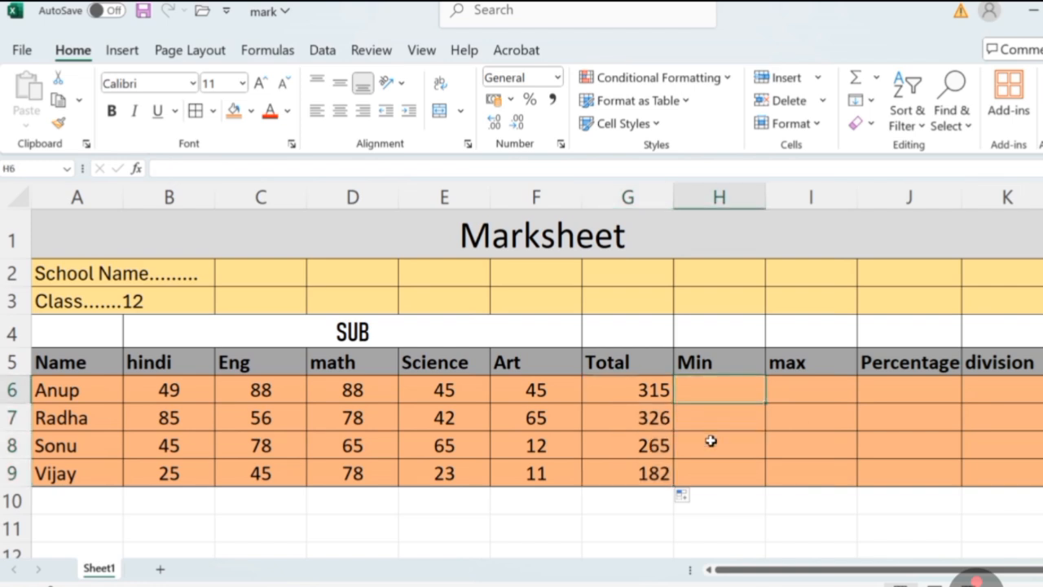
text(=min)
text(()
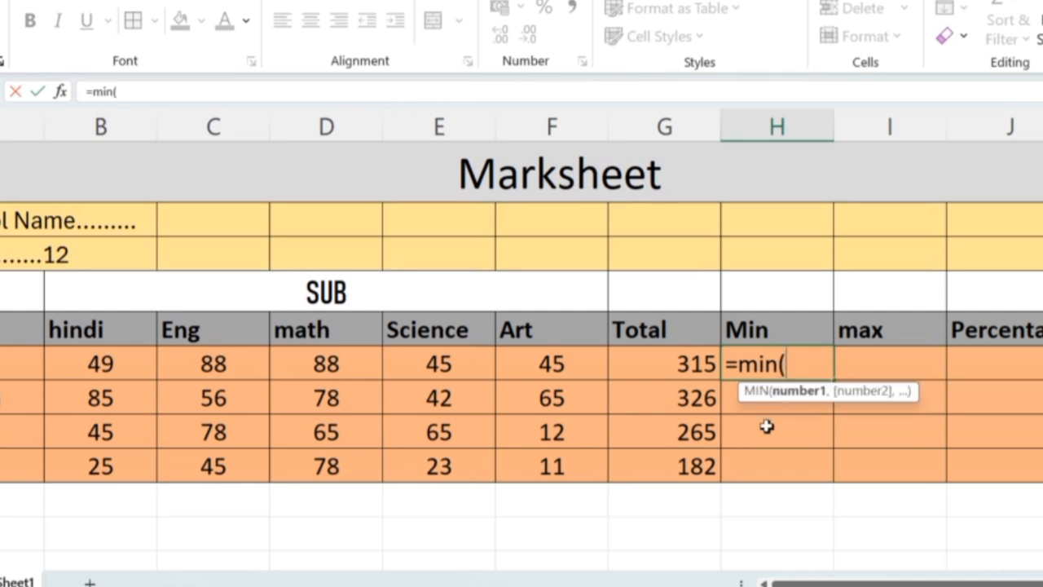
drag(84, 366, 517, 367)
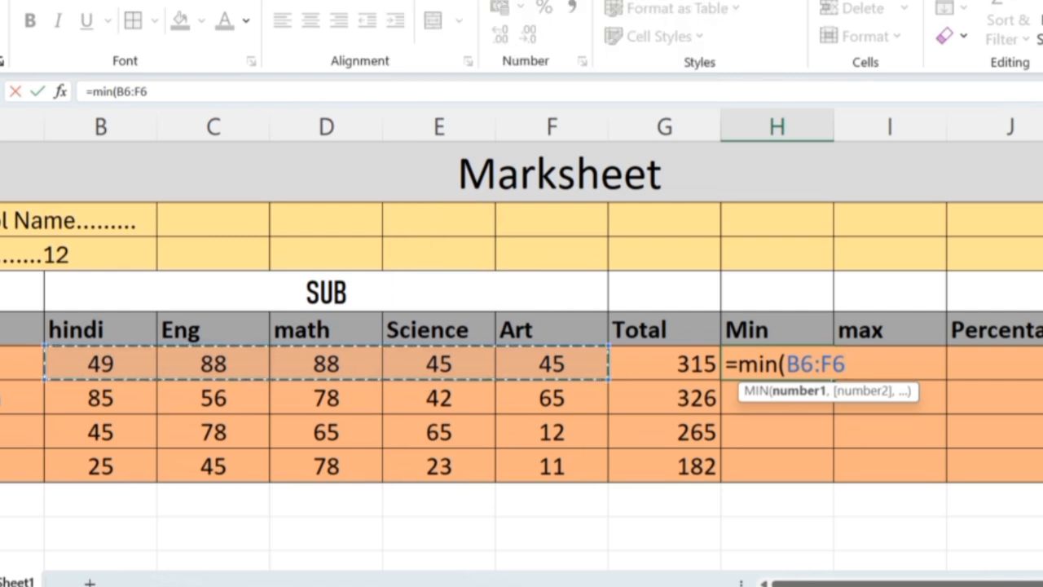
text())
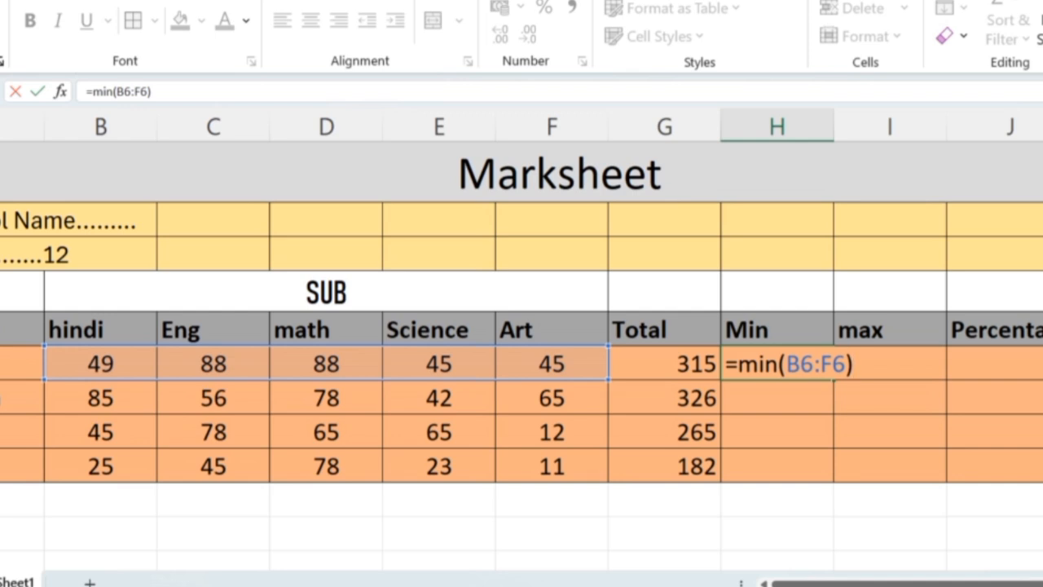
key(Return)
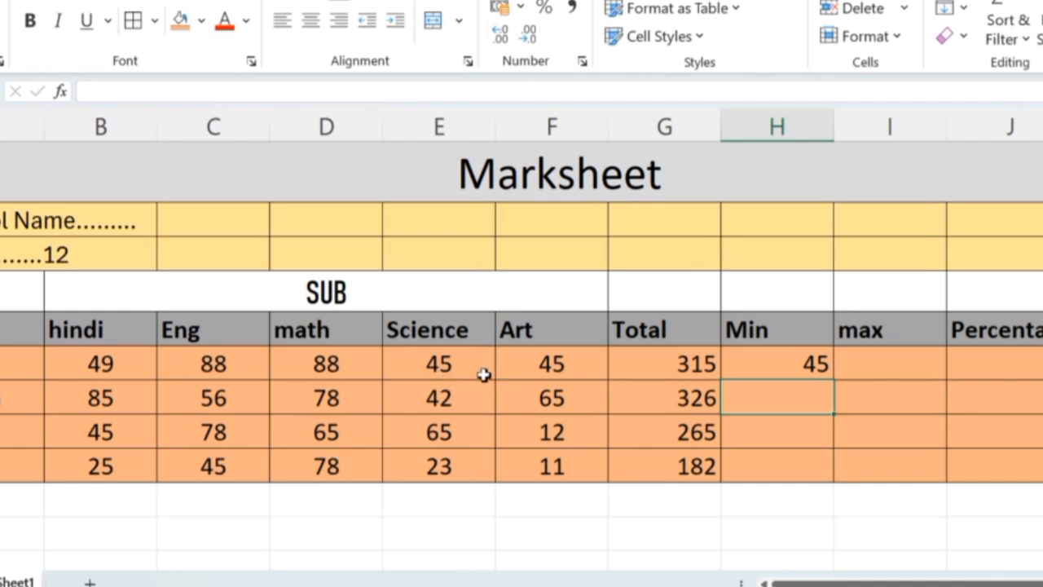
Compare the first student's marks with the Min value and fill the Min formula from H6 down to H9
click(445, 361)
click(564, 358)
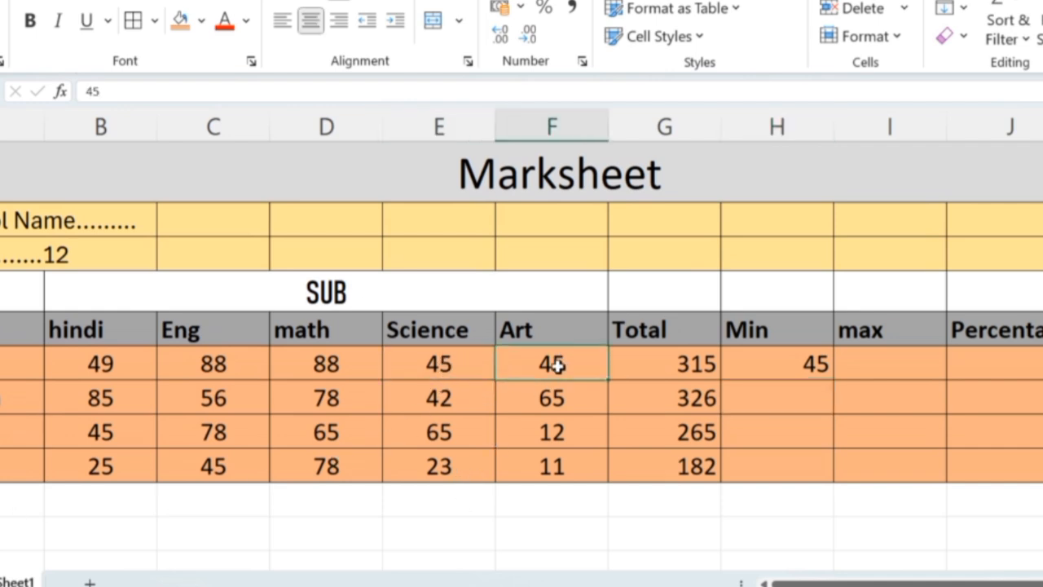
click(177, 367)
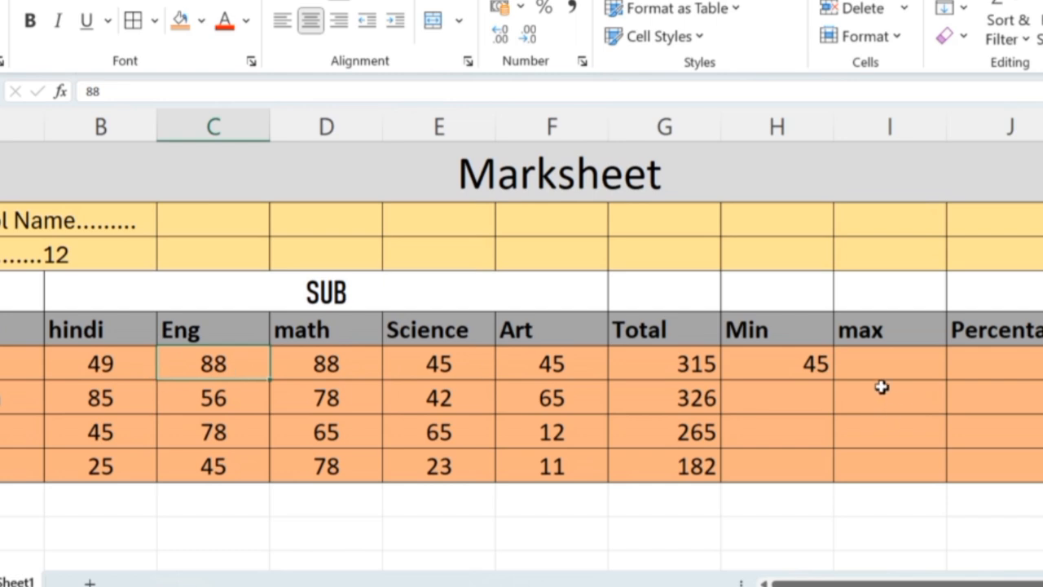
click(815, 364)
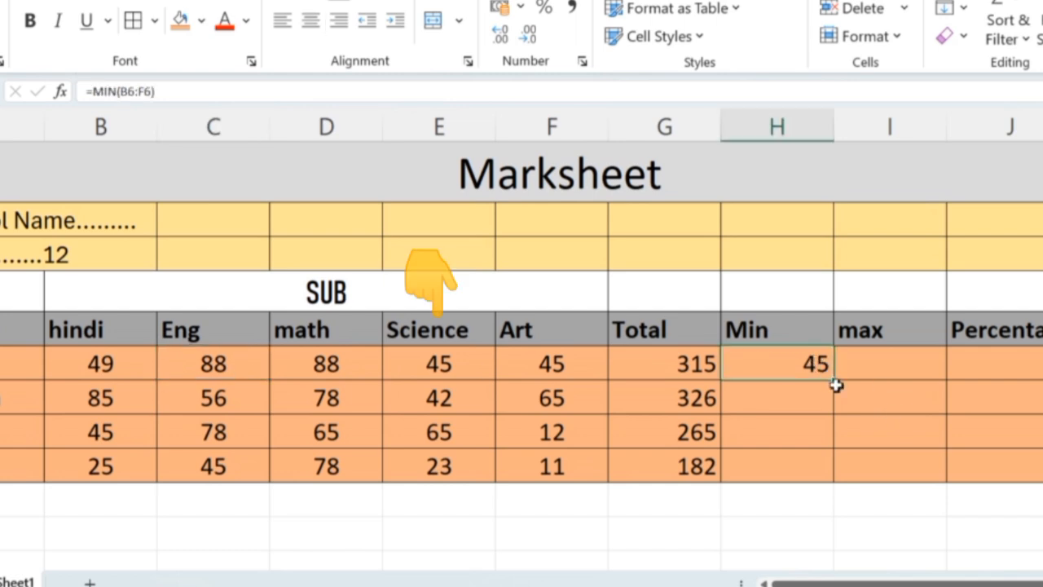
drag(836, 381, 837, 473)
click(552, 469)
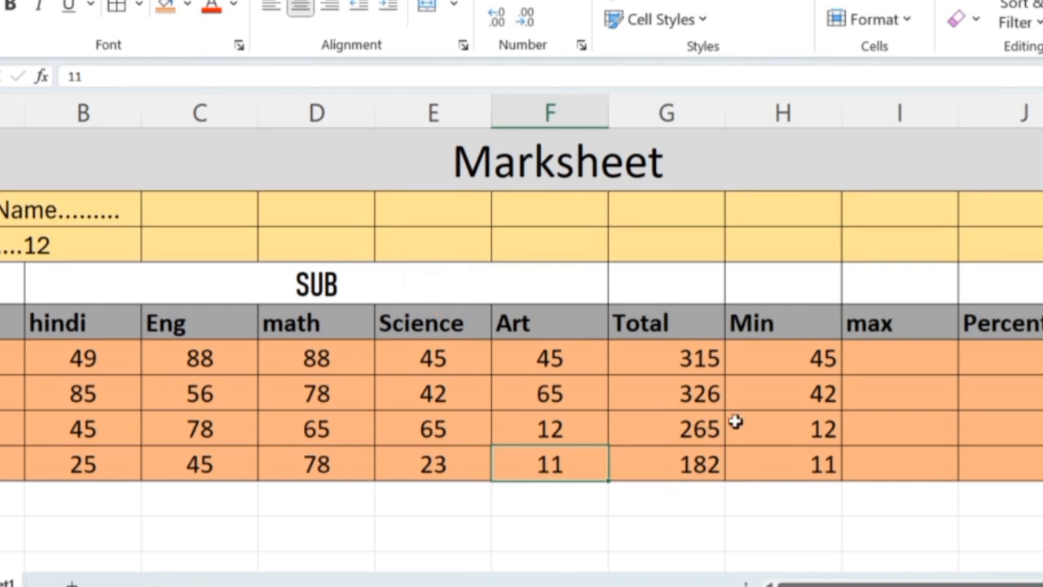
Enter =MAX(B6:F6) in I6 as the first student's highest mark
click(923, 362)
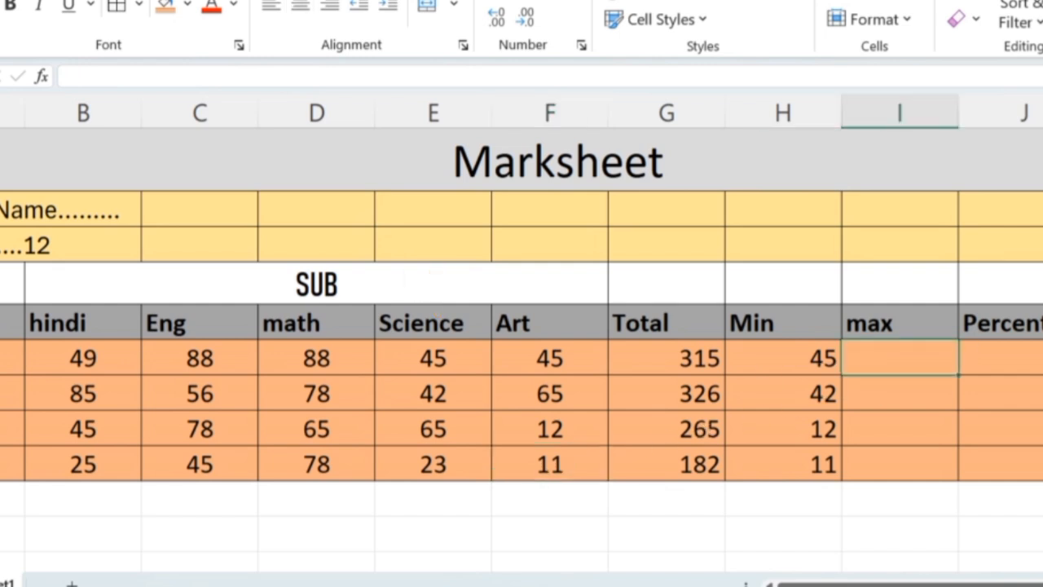
text(=max)
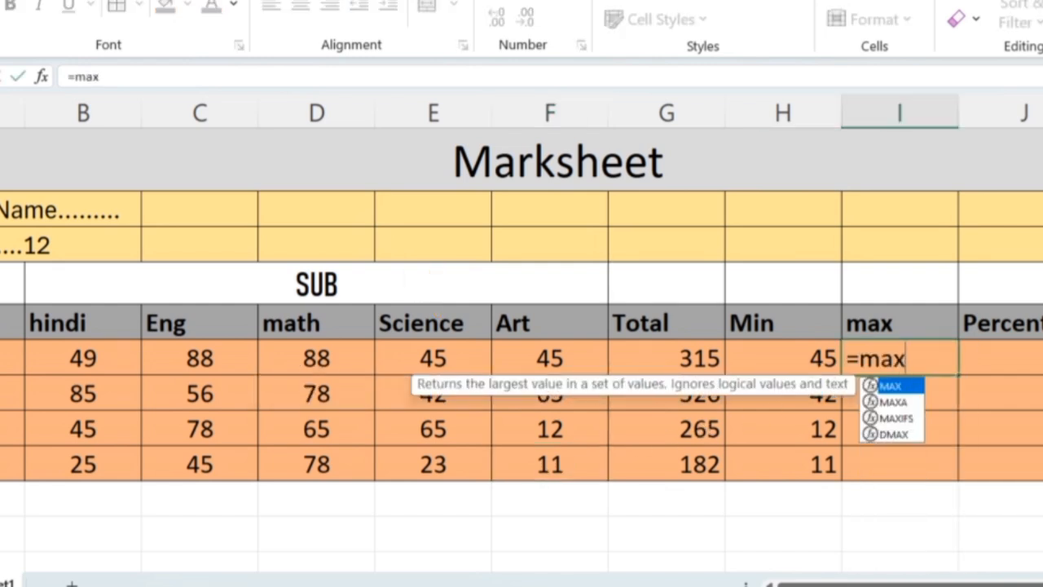
text(()
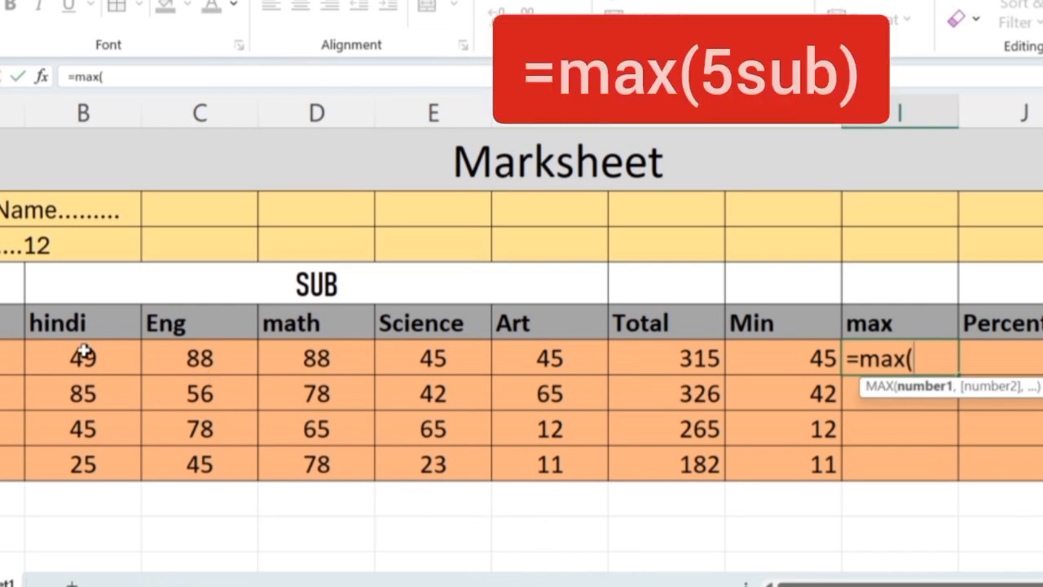
drag(82, 355, 565, 361)
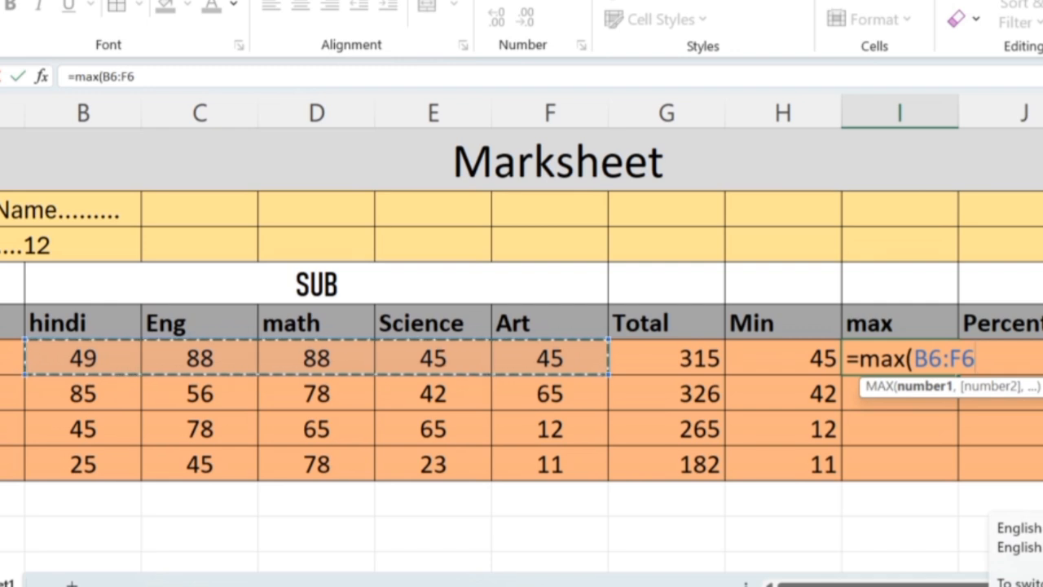
text())
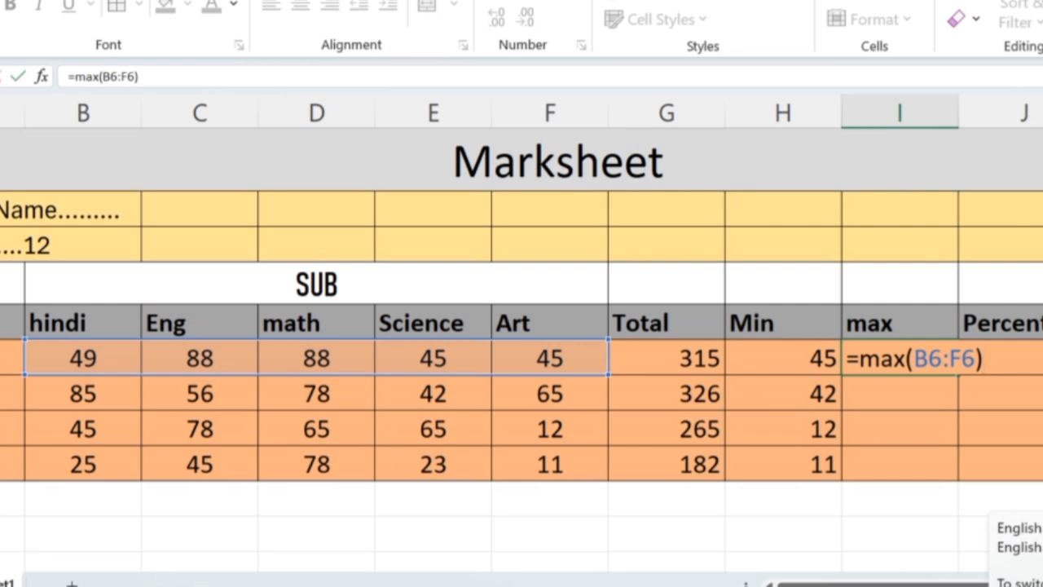
key(Return)
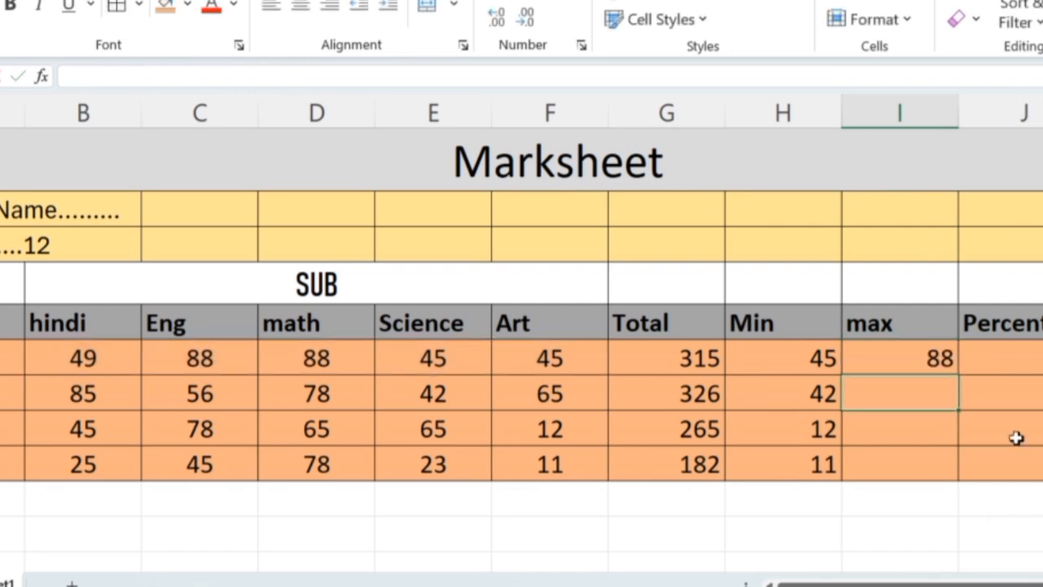
Change the first student's math mark in D6 to 89
click(939, 359)
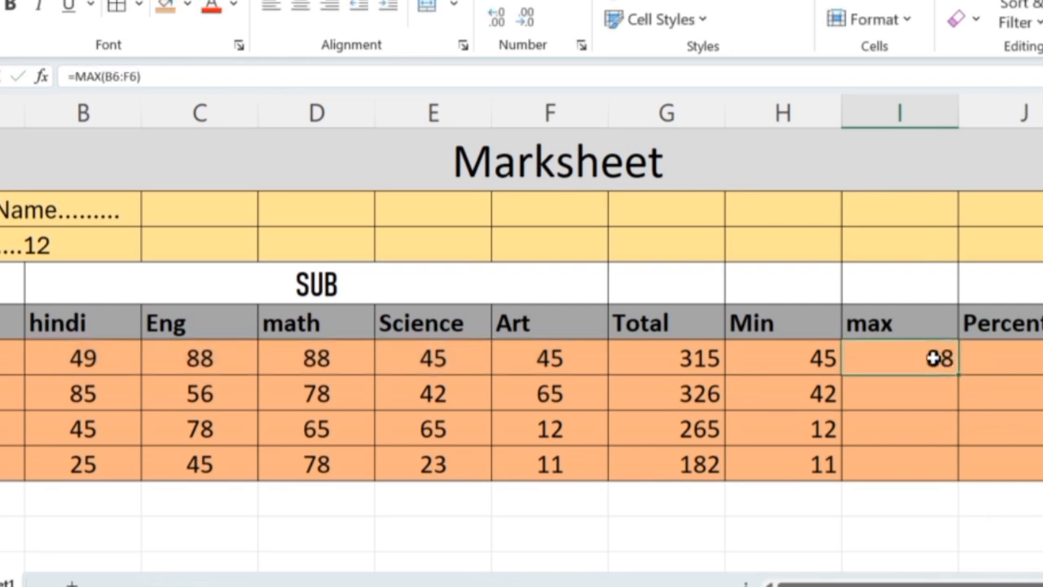
click(299, 365)
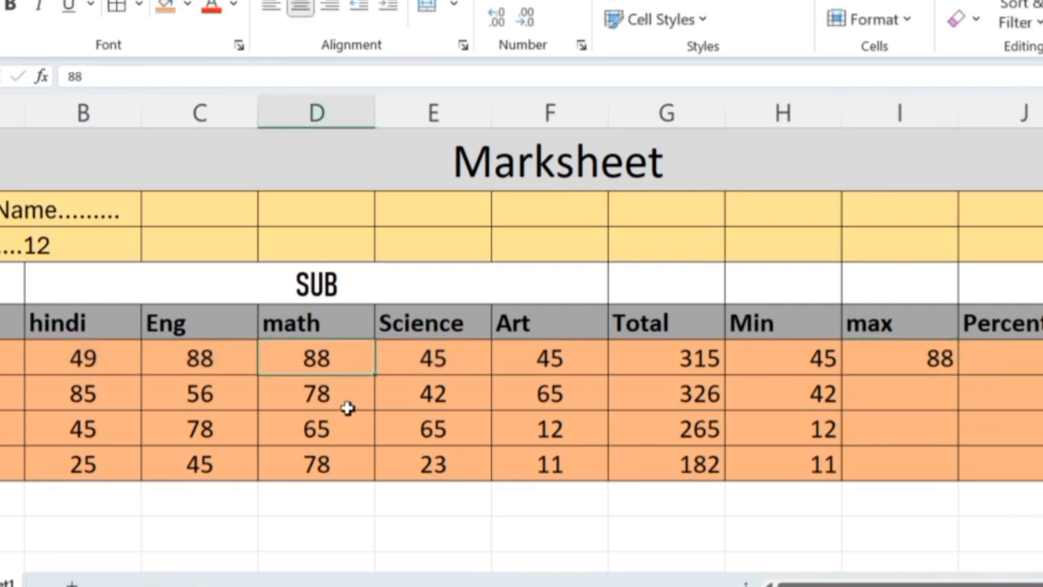
double_click(359, 364)
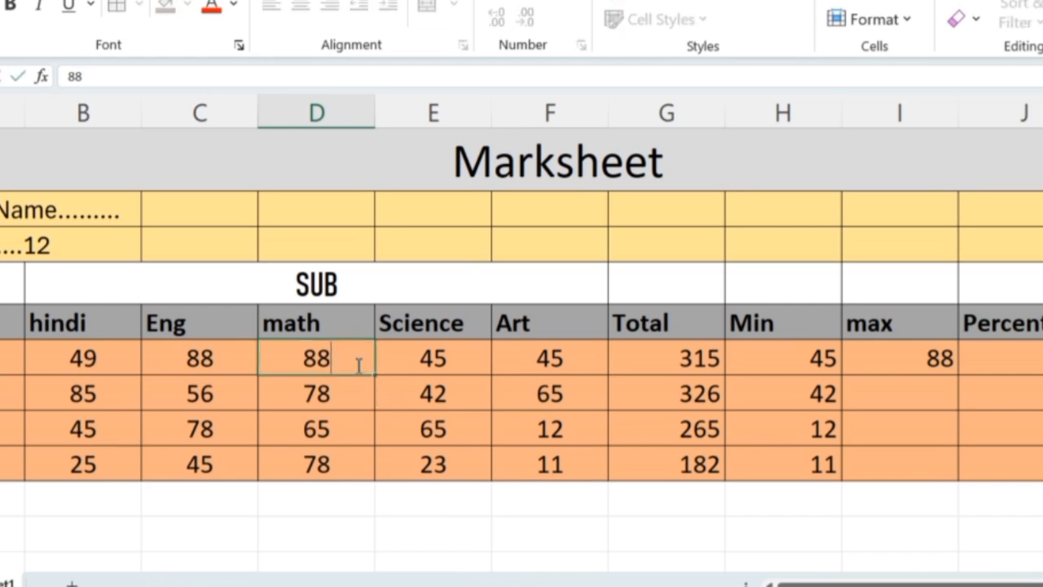
key(BackSpace)
text(9)
key(Return)
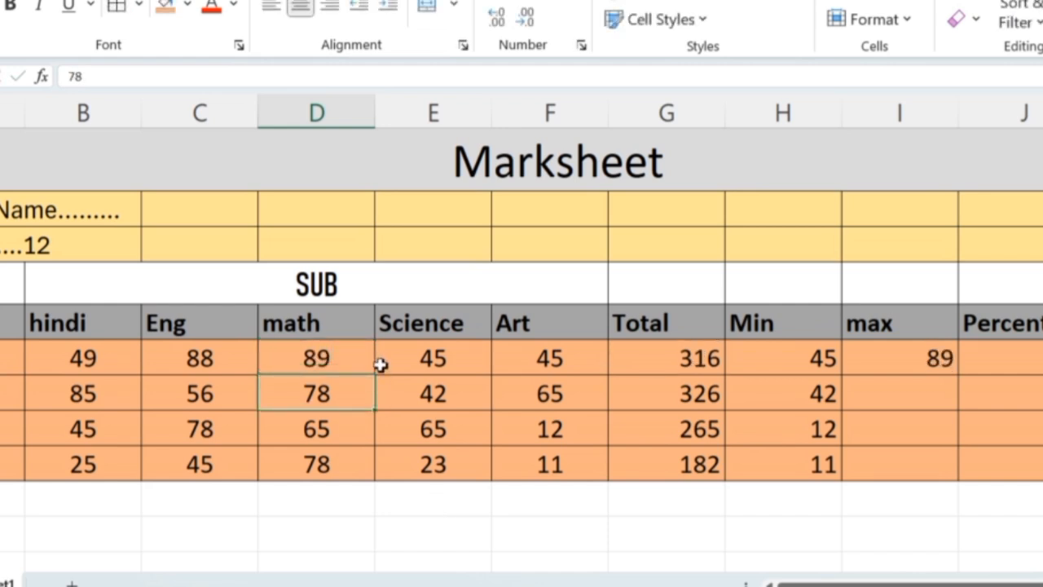
Fill the max formula from I6 down to I9 and check the values against the subject marks in each row
click(917, 371)
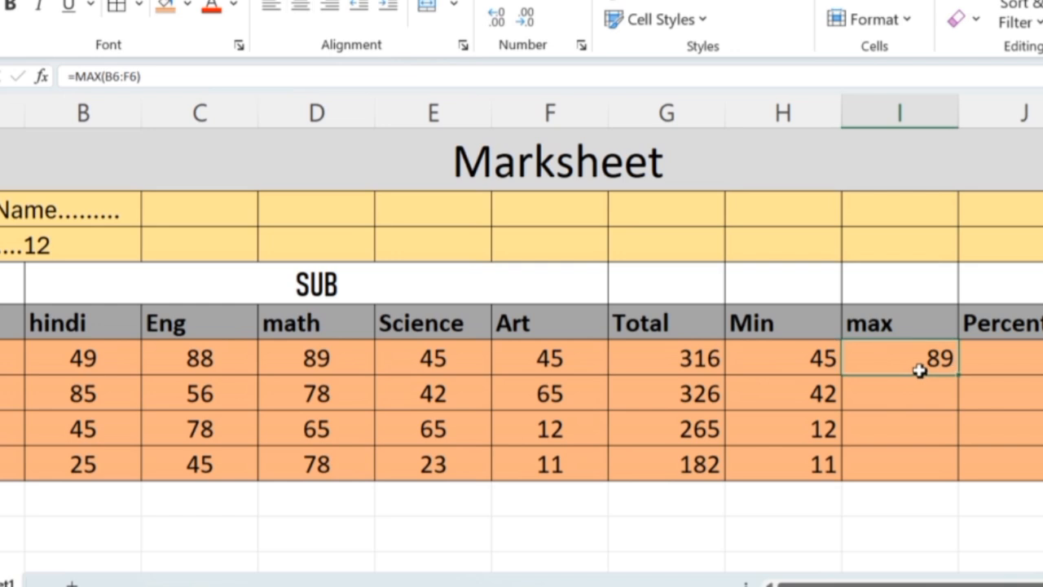
drag(958, 376, 941, 488)
click(815, 546)
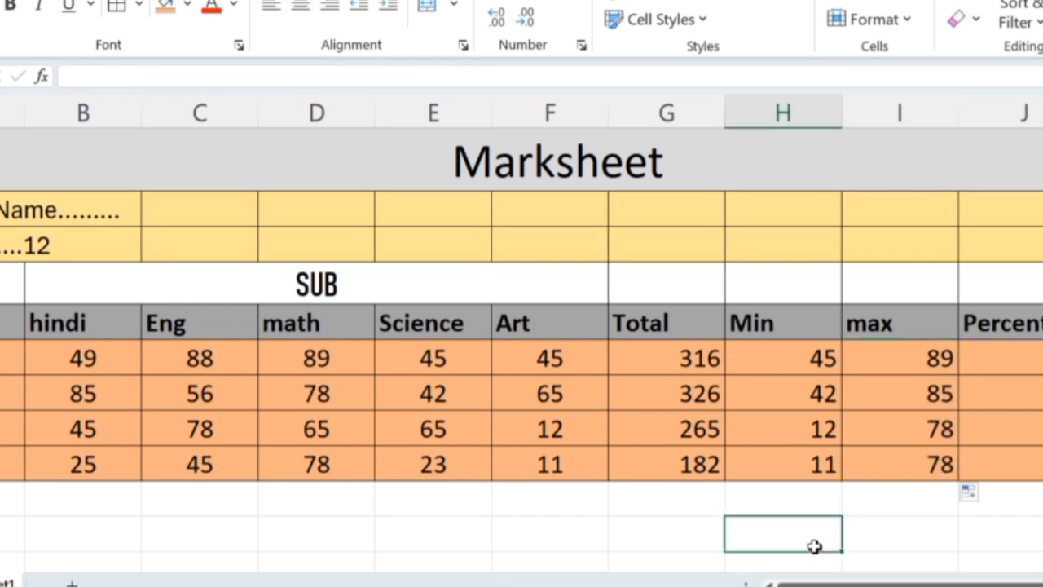
click(934, 394)
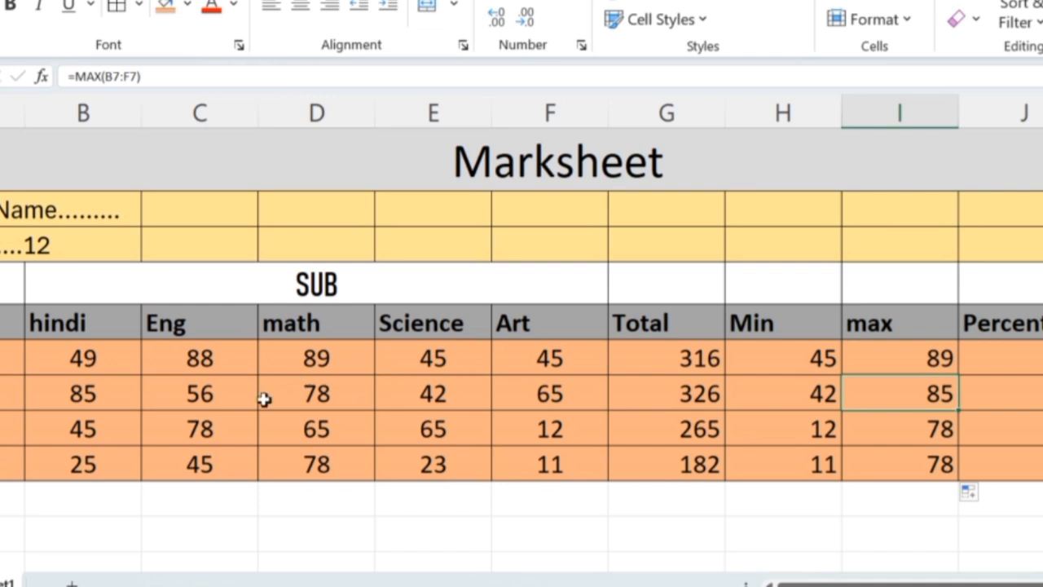
click(116, 400)
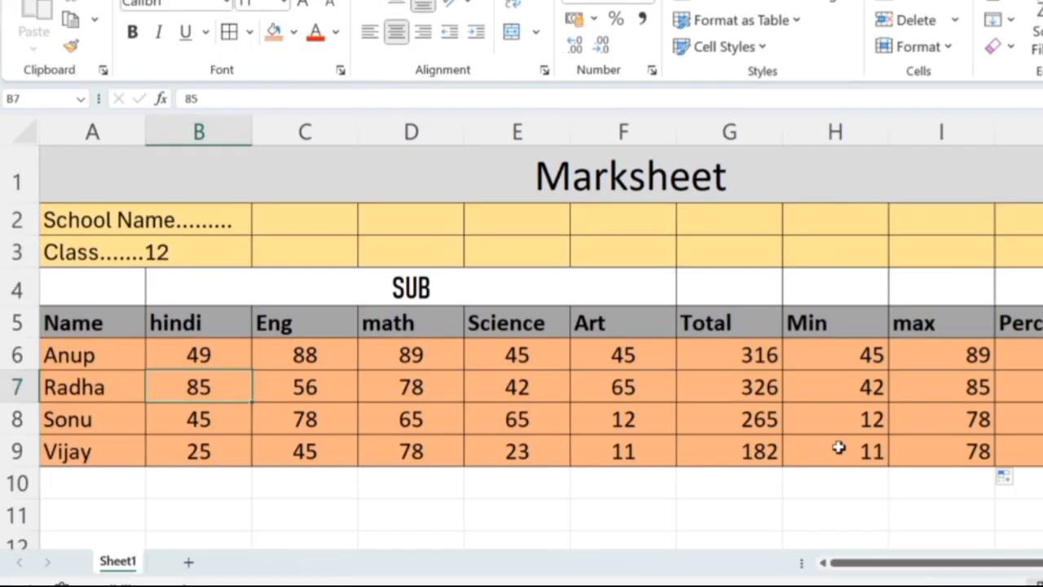
click(942, 419)
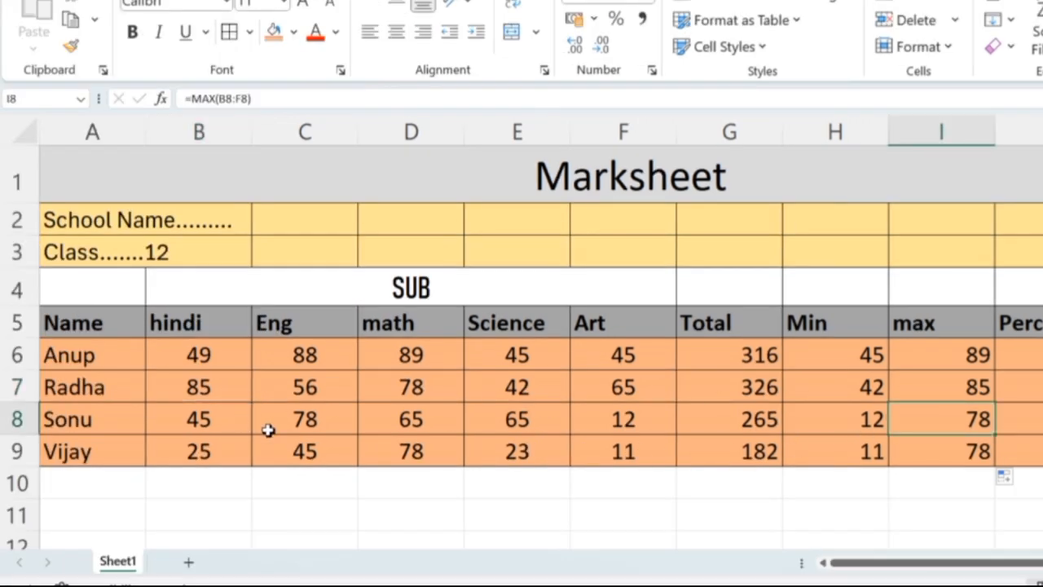
click(299, 424)
click(977, 454)
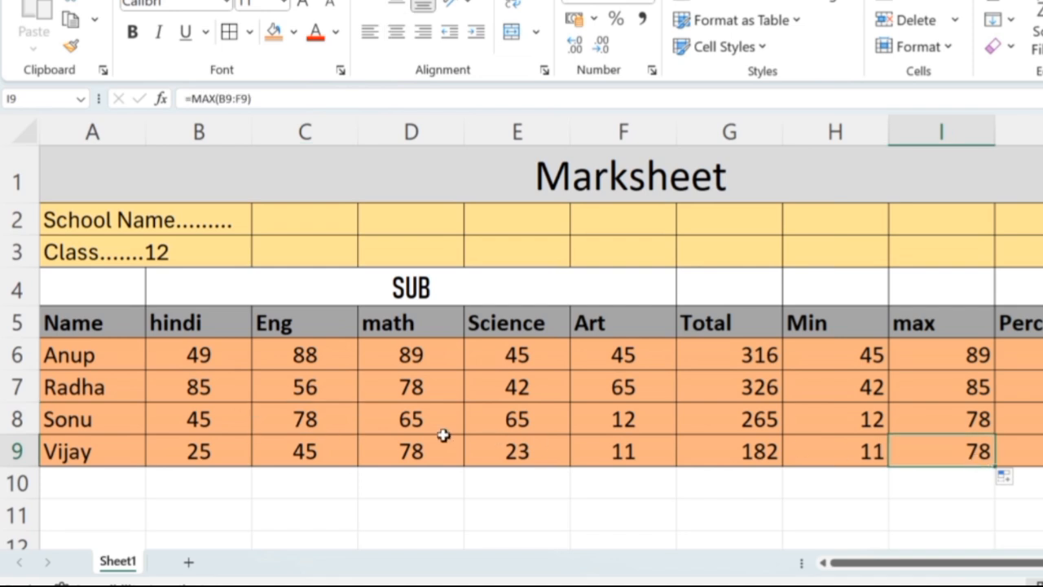
Center the Total, Min and max values of all four students in G6:I9
click(425, 454)
click(695, 505)
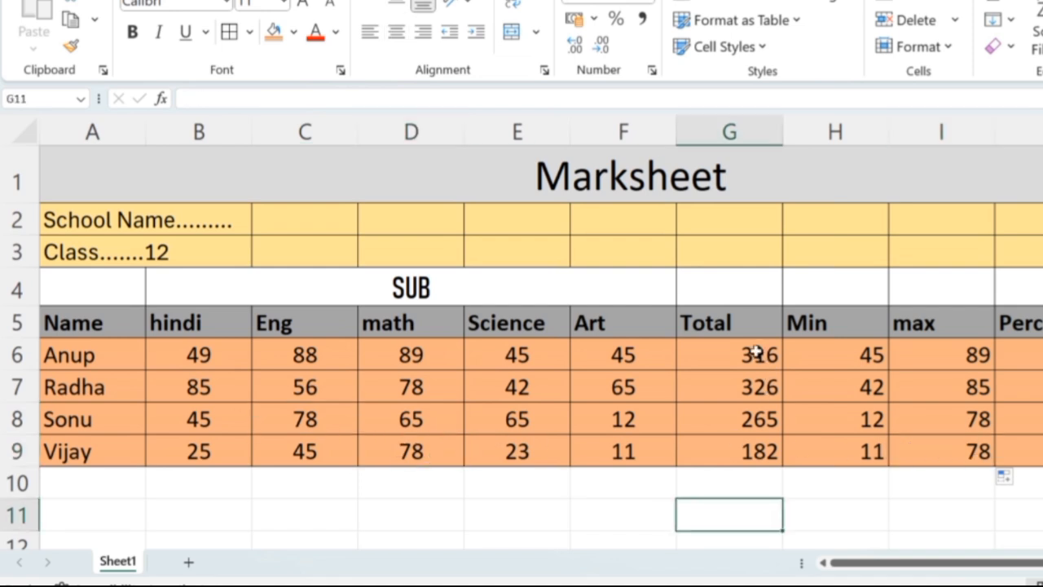
drag(757, 352, 943, 448)
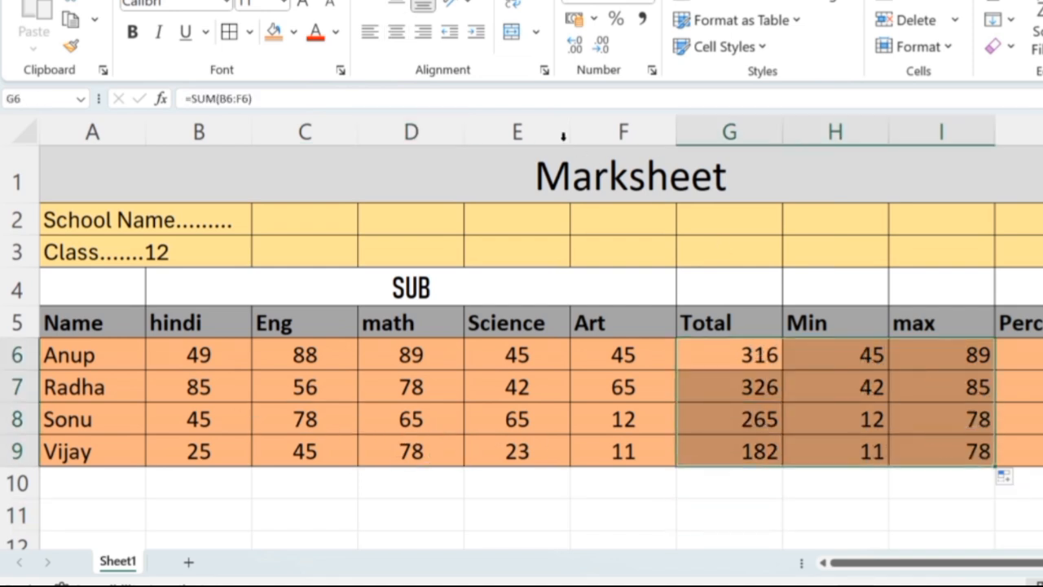
click(396, 31)
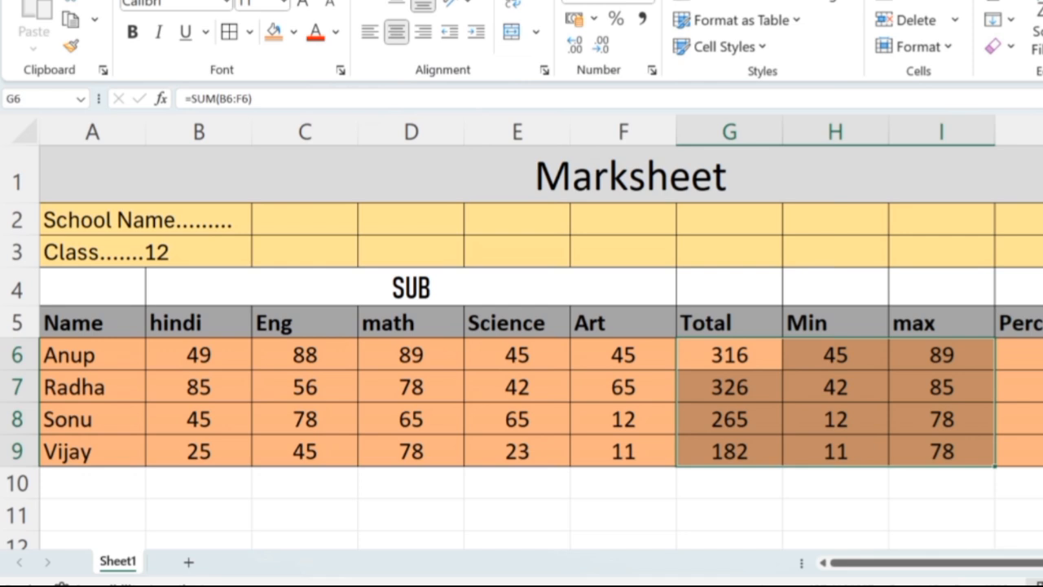
click(1026, 410)
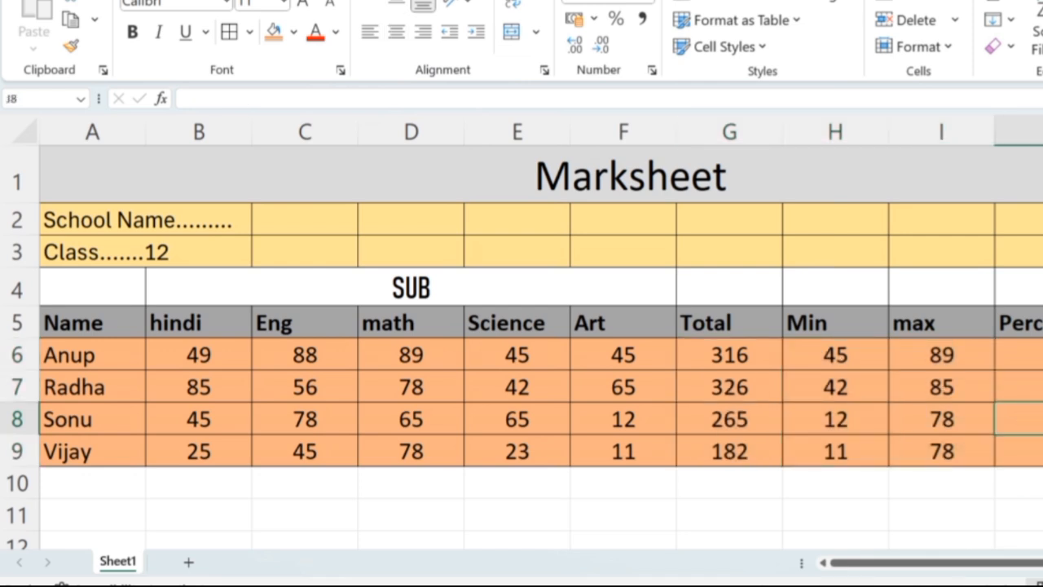
Enter =G6/500*100 in J6 as the first student's percentage
click(1019, 354)
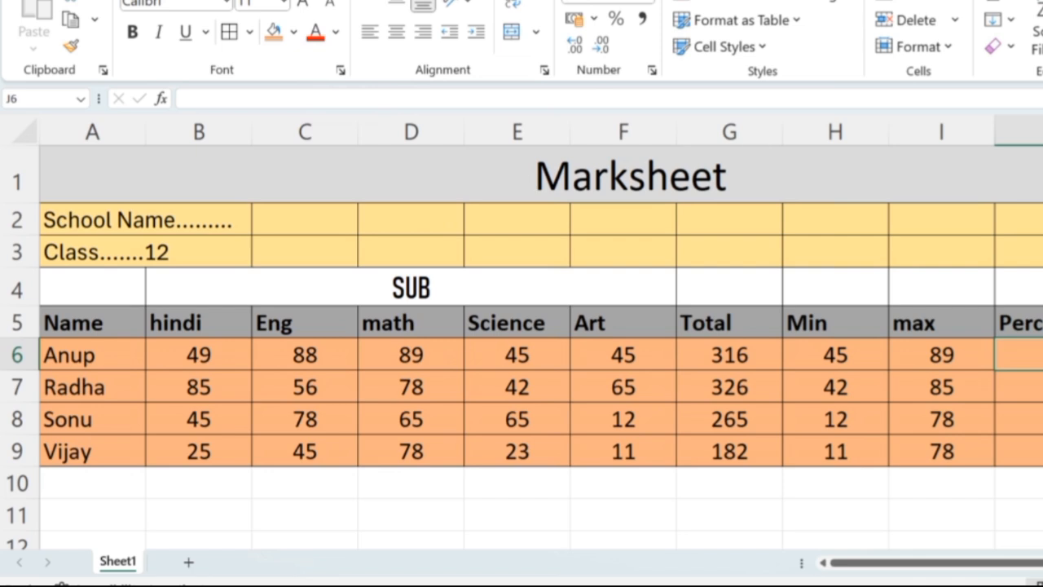
text(=)
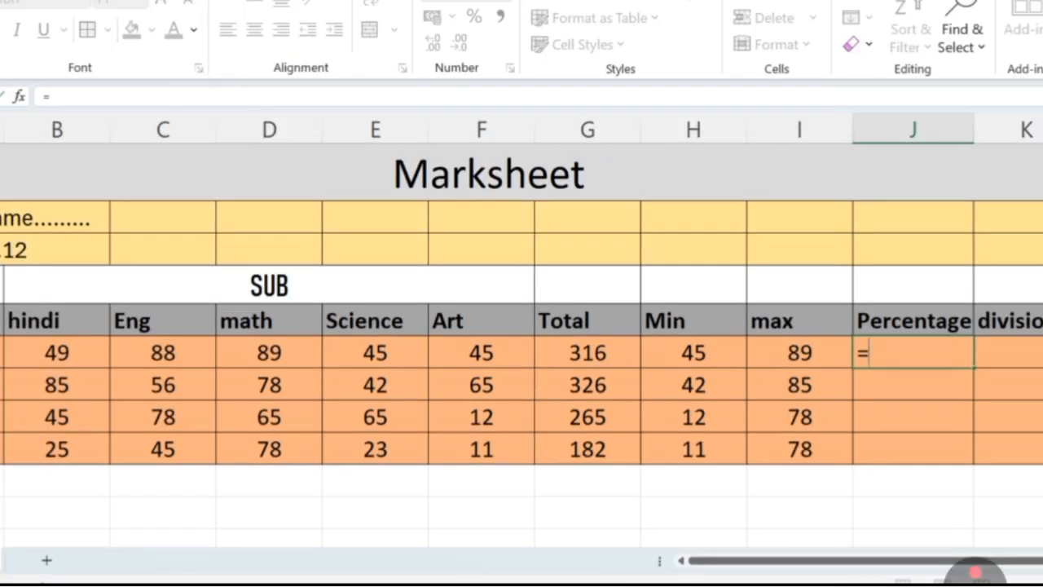
click(595, 356)
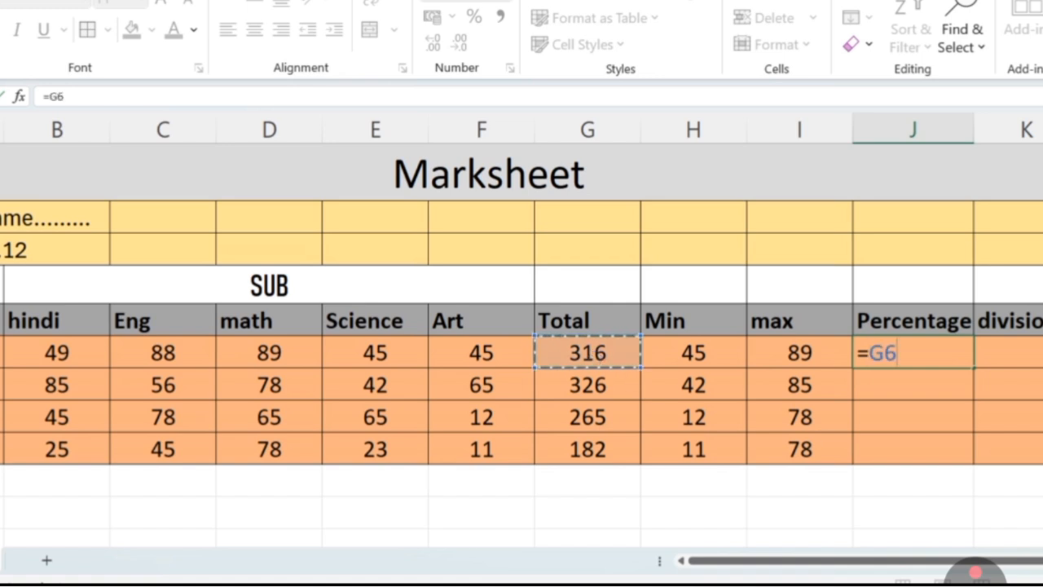
text(/)
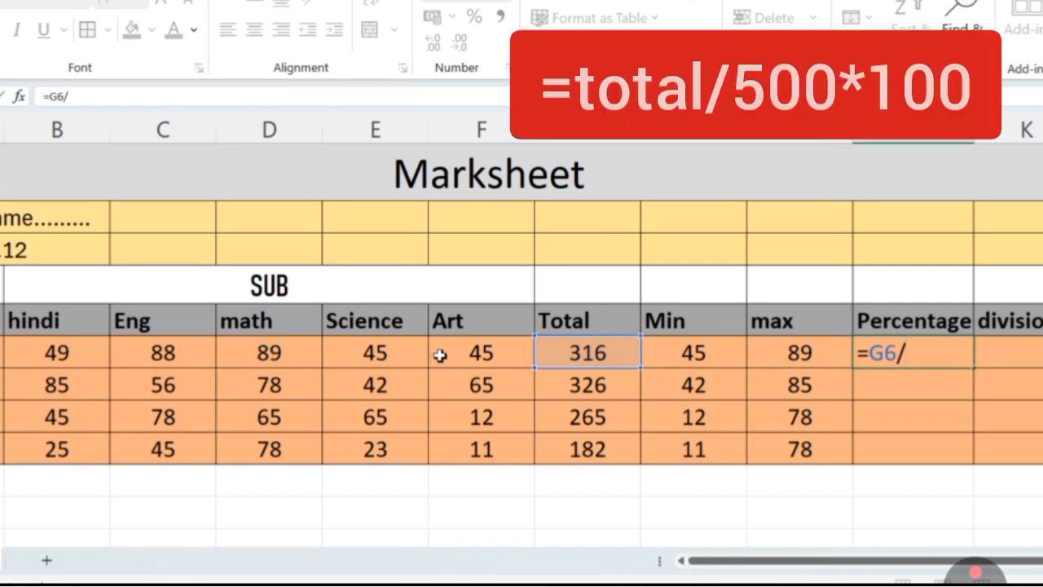
text(50)
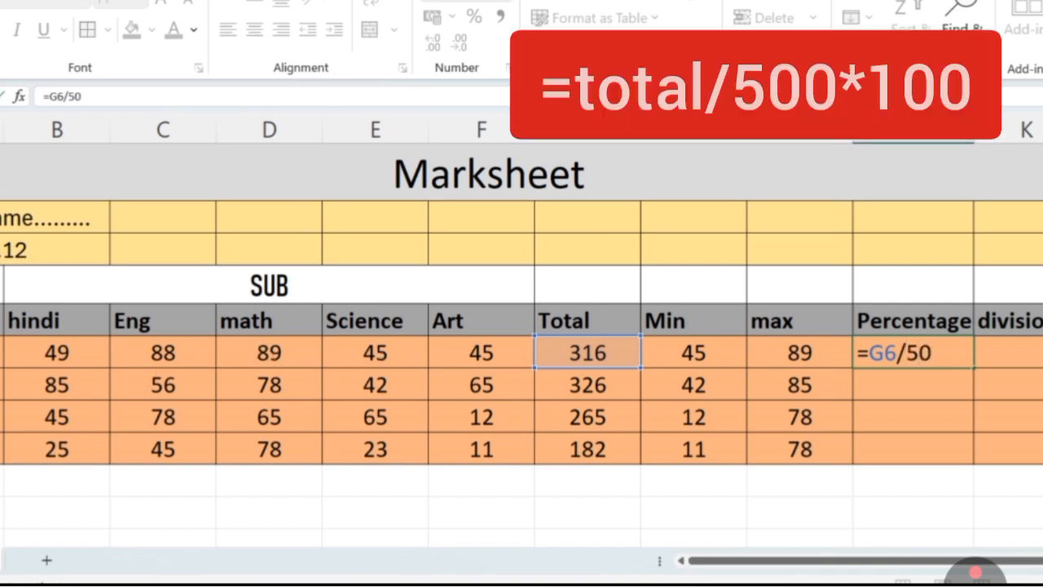
text(0*100)
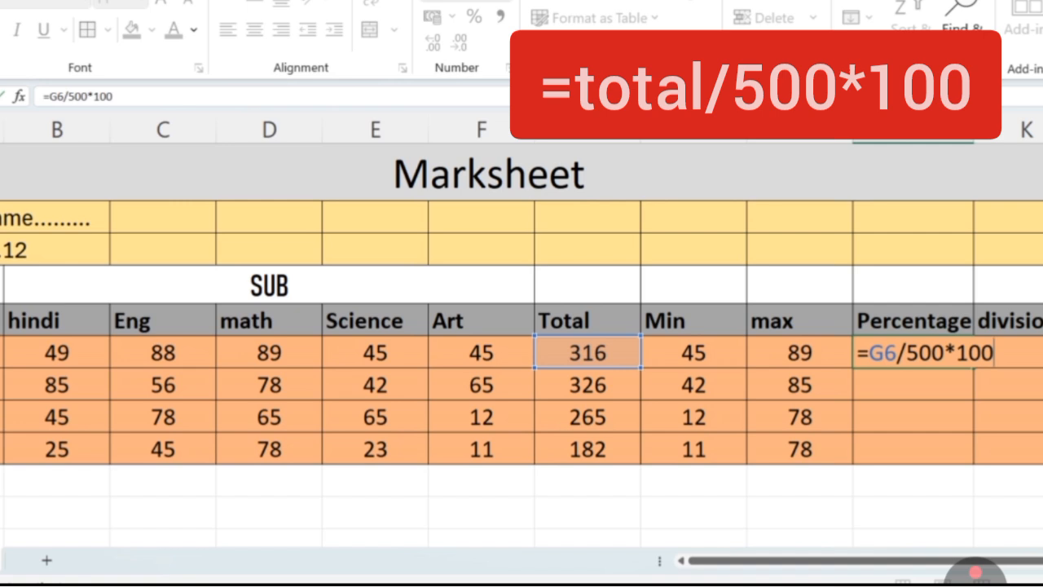
key(Return)
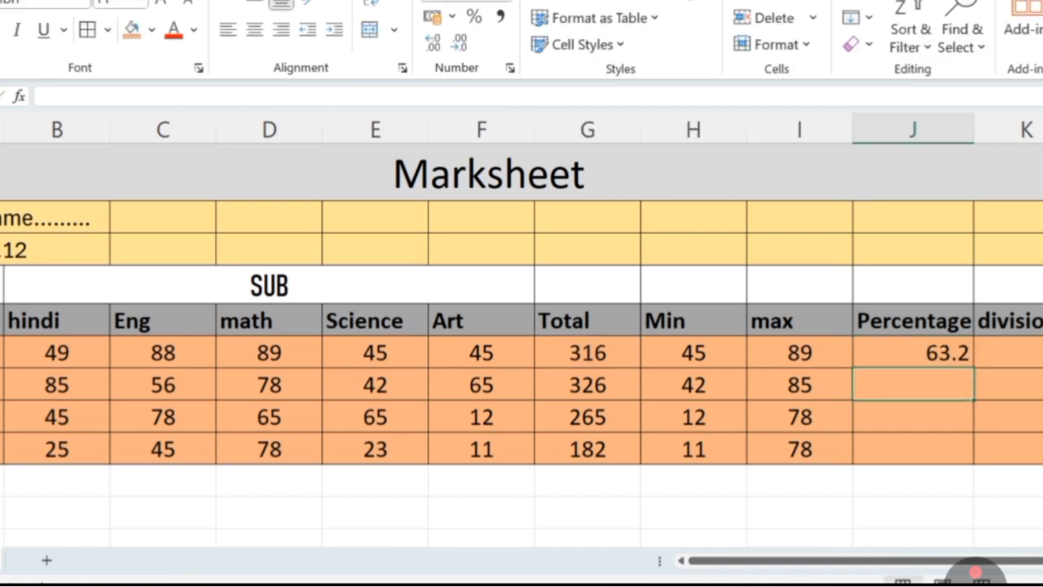
Fill the Percentage formula from J6 down to J9
click(948, 359)
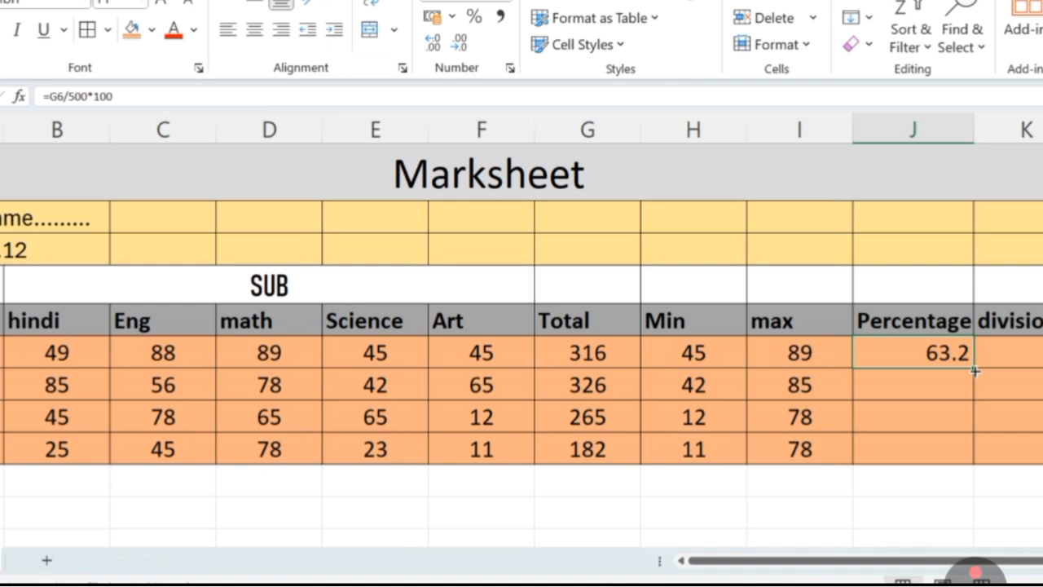
drag(974, 371, 978, 466)
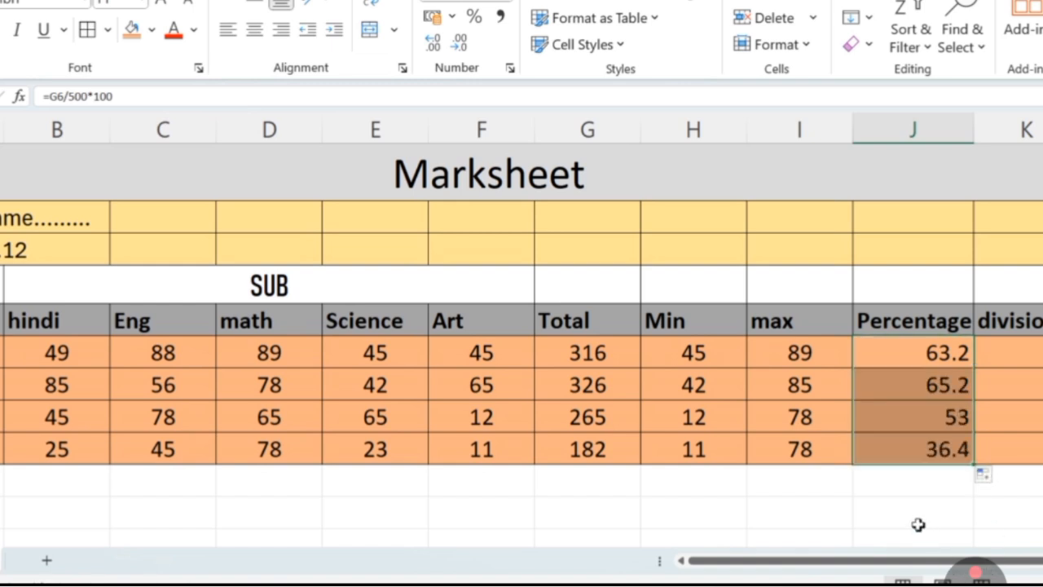
click(890, 489)
Change the fourth student's math mark in D9 to 55 and check the Percentage cells in J8 and J9
click(933, 449)
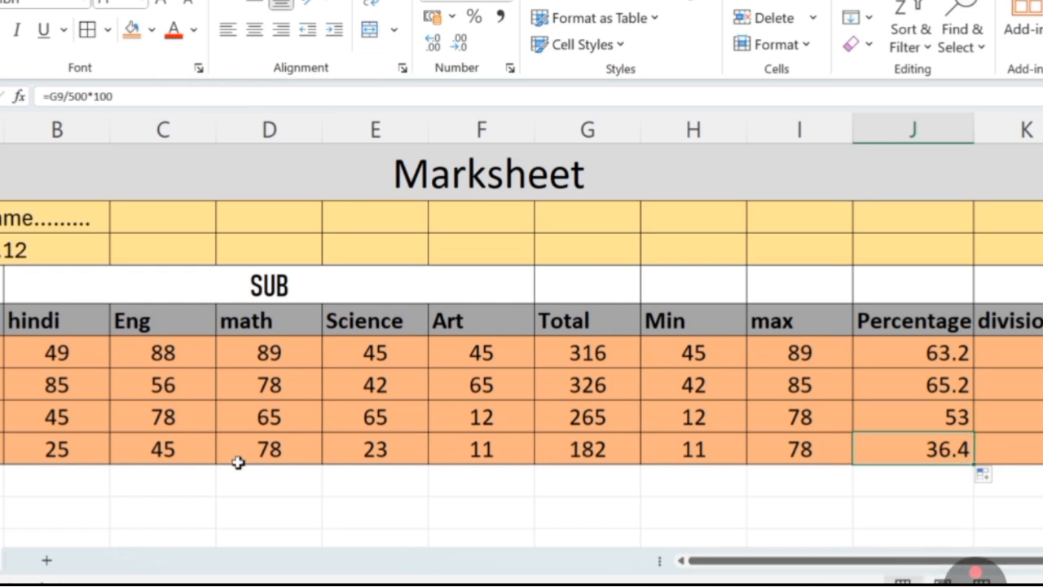
click(278, 449)
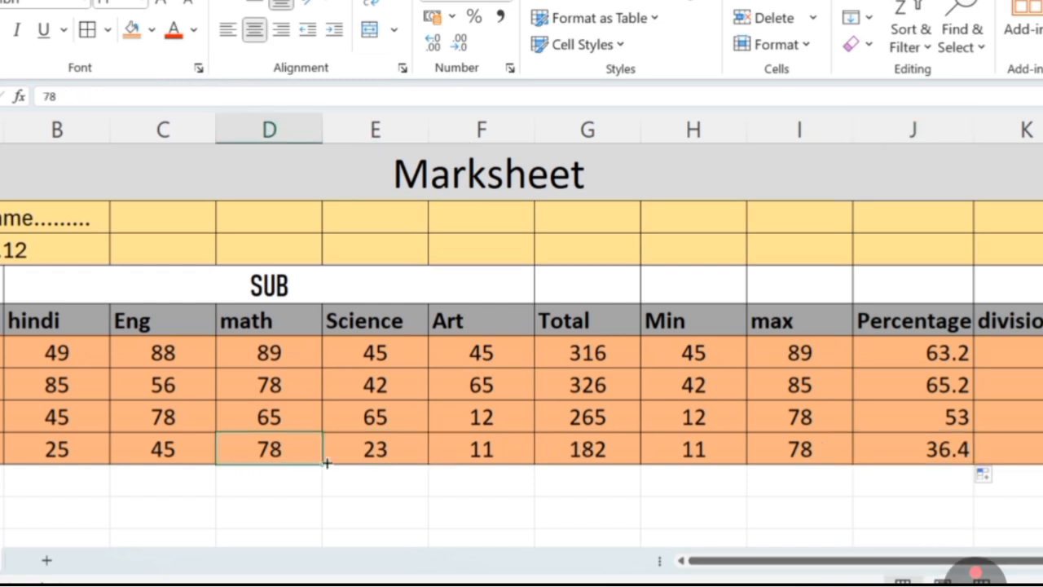
text(55)
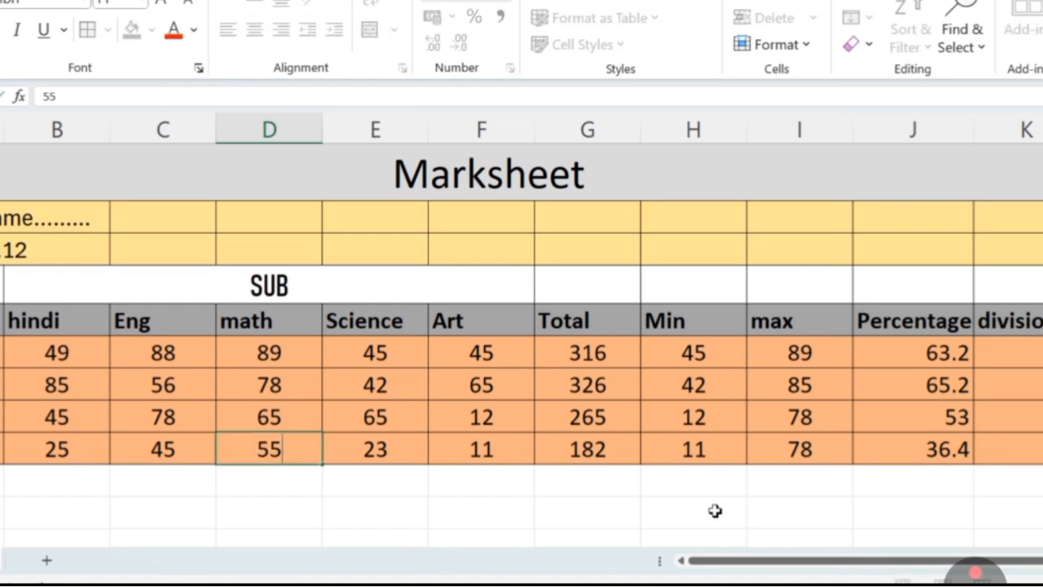
key(Return)
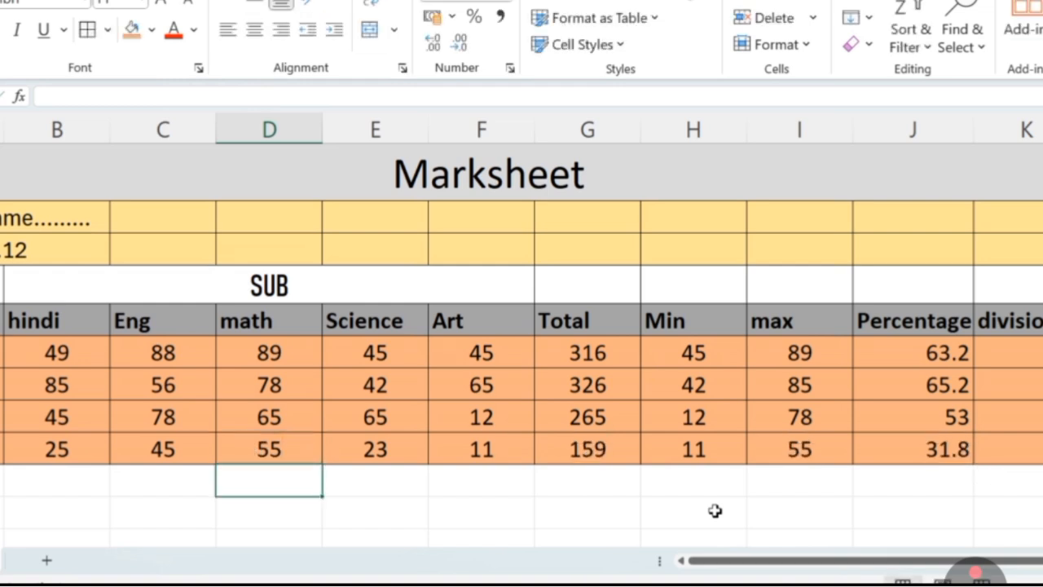
click(934, 454)
click(958, 423)
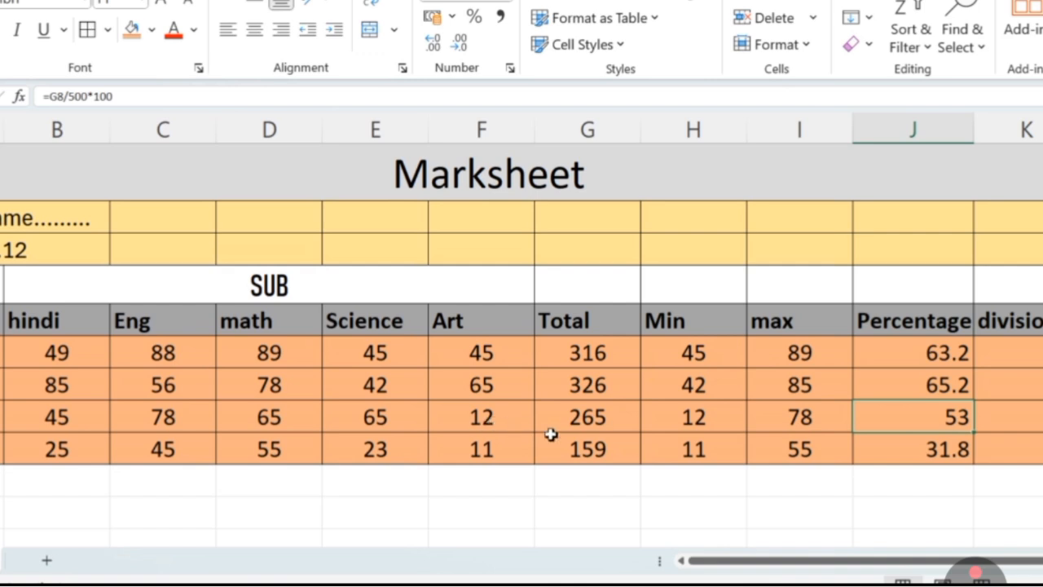
click(943, 483)
Start the division formula in K6 with =if(J6>=60,"first for the first student
click(1009, 353)
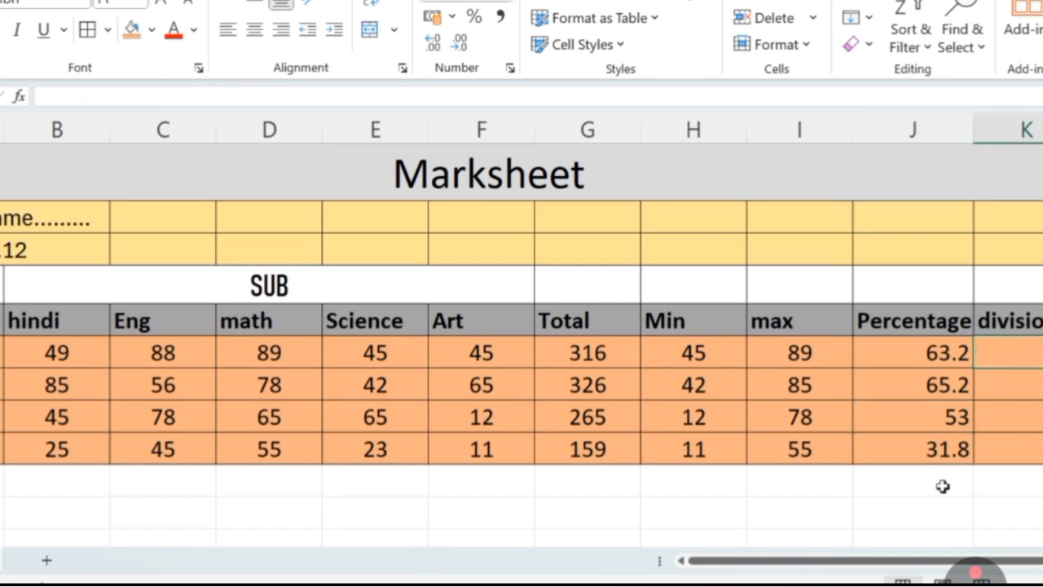
drag(834, 562, 892, 564)
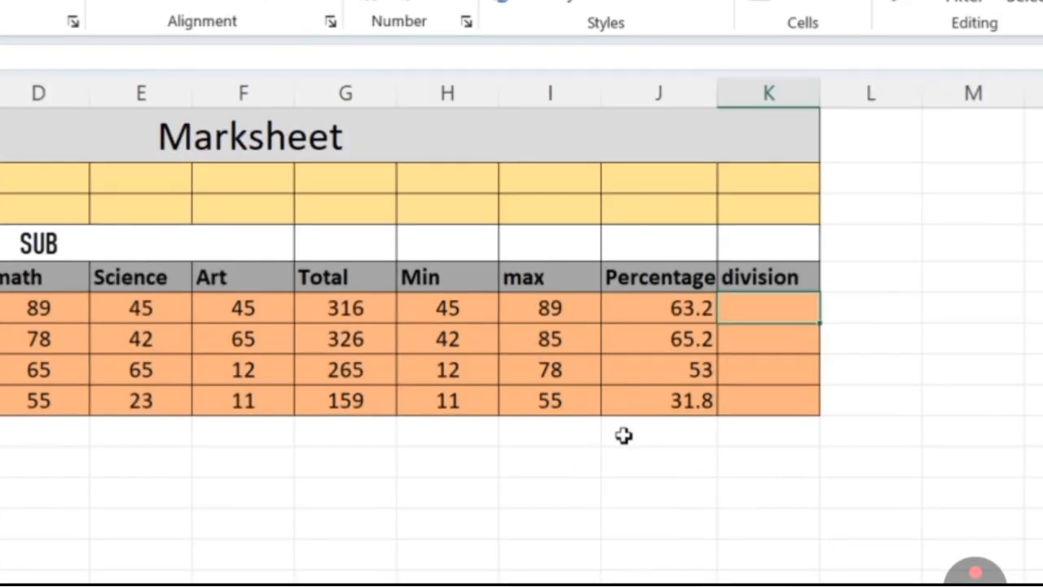
scroll(631, 459, up, 2)
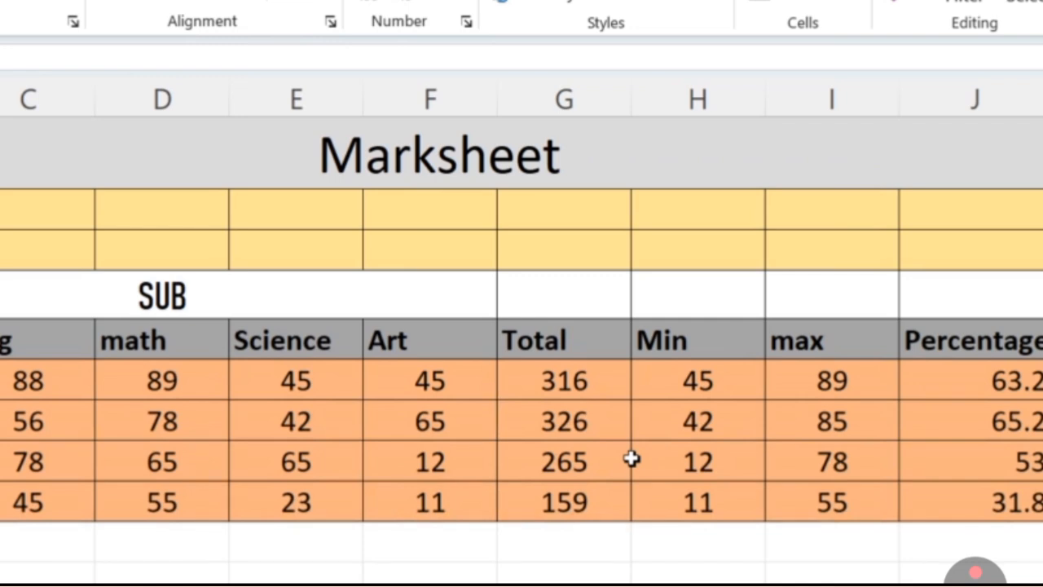
scroll(632, 460, down, 2)
scroll(631, 465, up, 3)
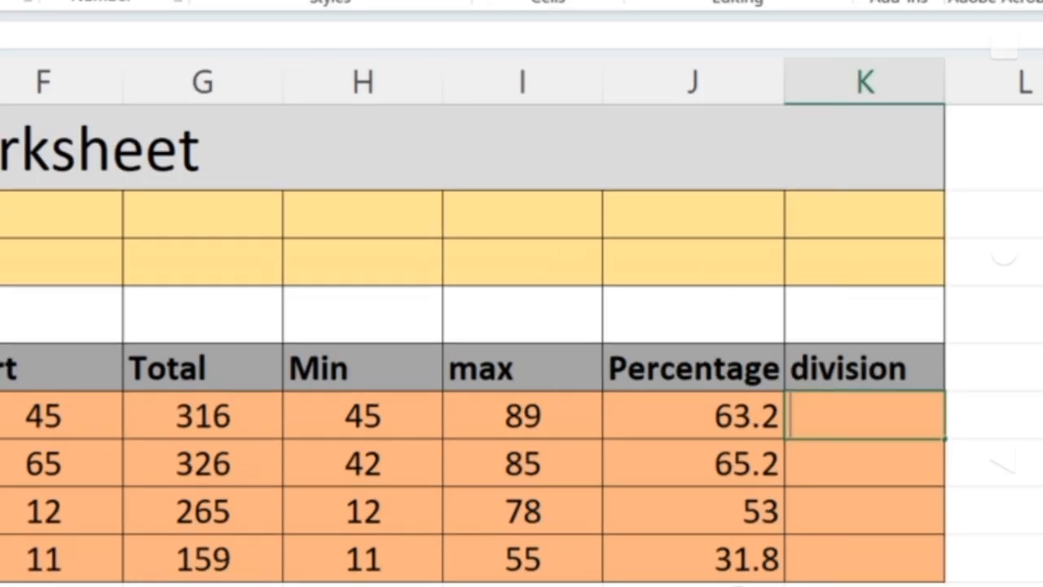
text(if)
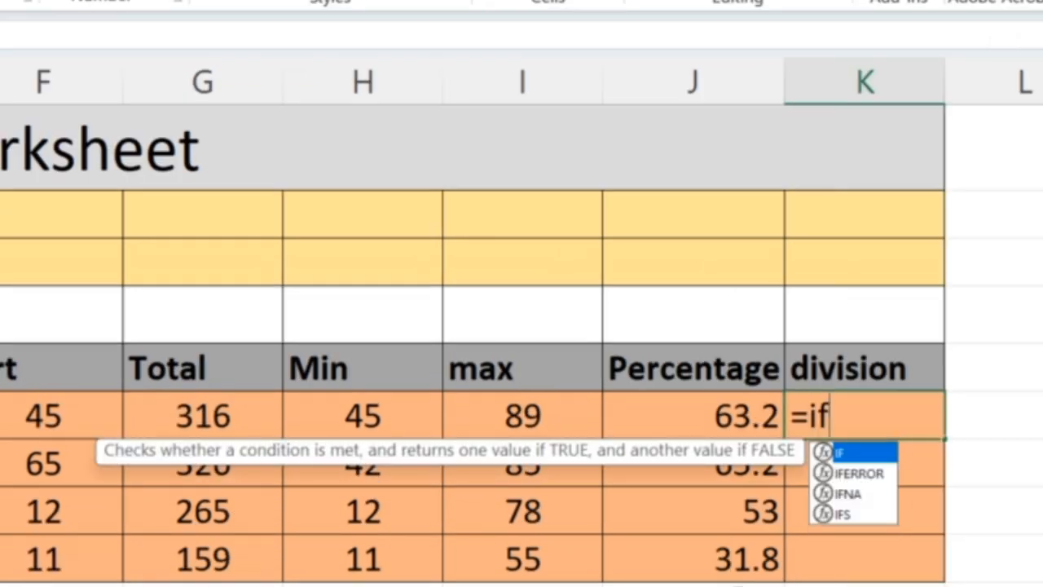
text(()
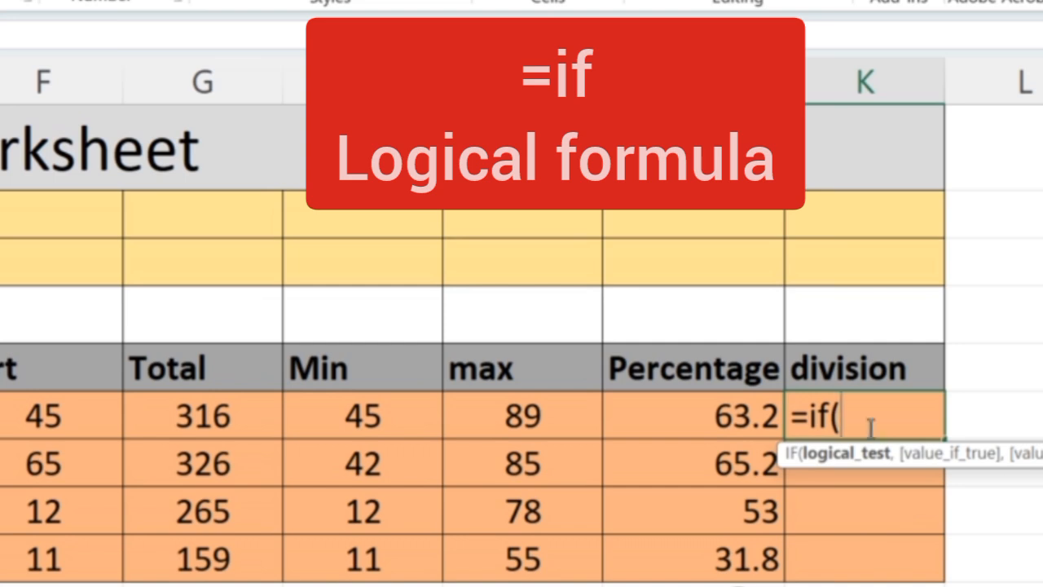
click(727, 416)
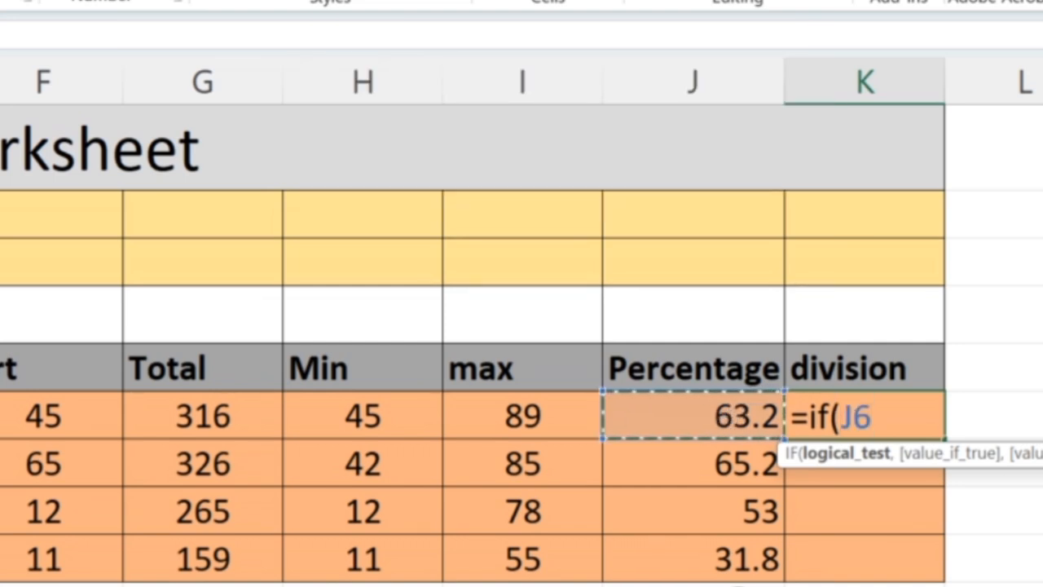
text(>=)
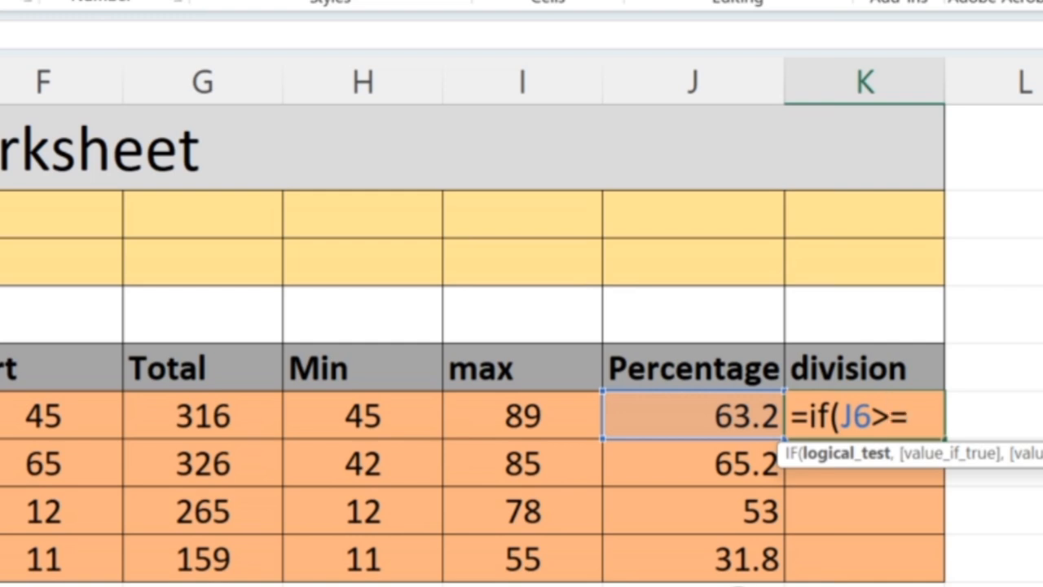
text(60)
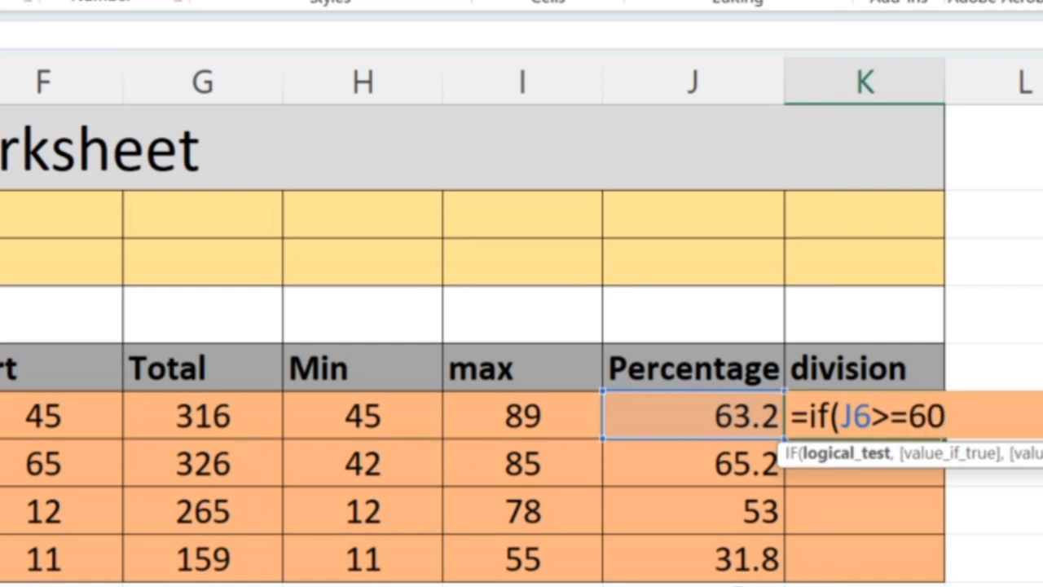
text(,)
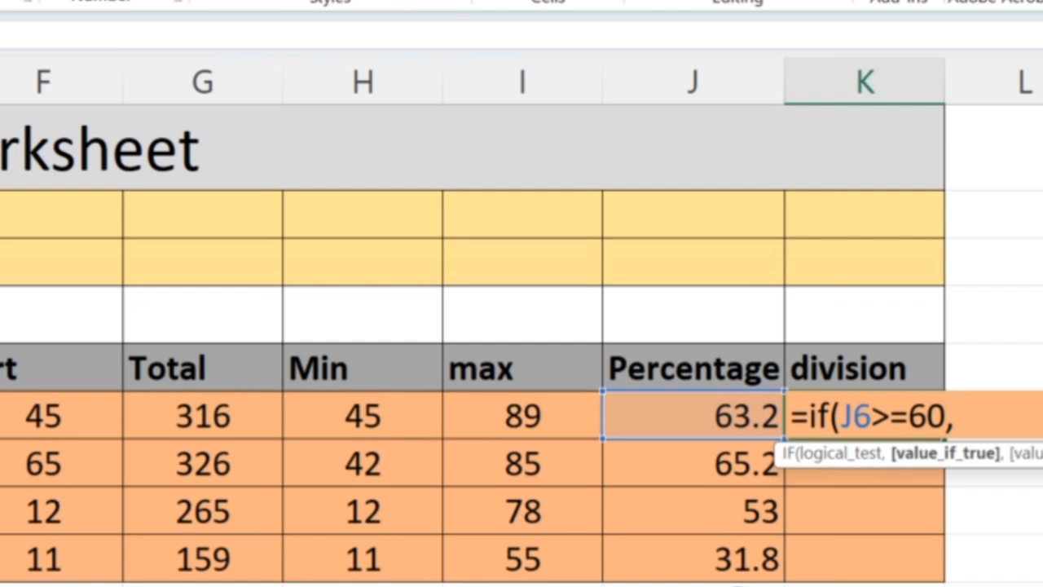
text("first)
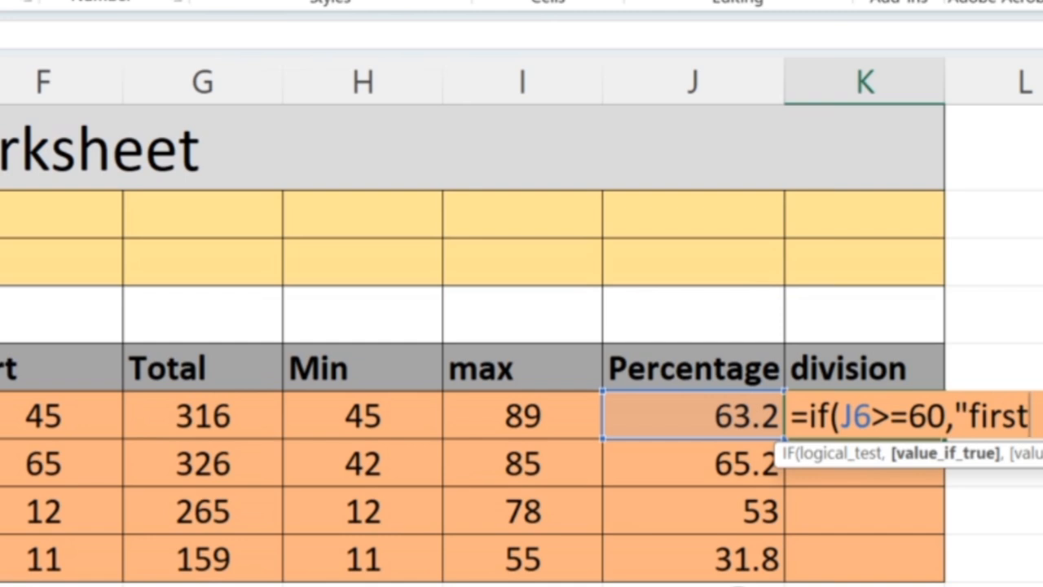
Append ,if to the K6 division formula and add the closing quotation mark after first
text(,i)
key(Return)
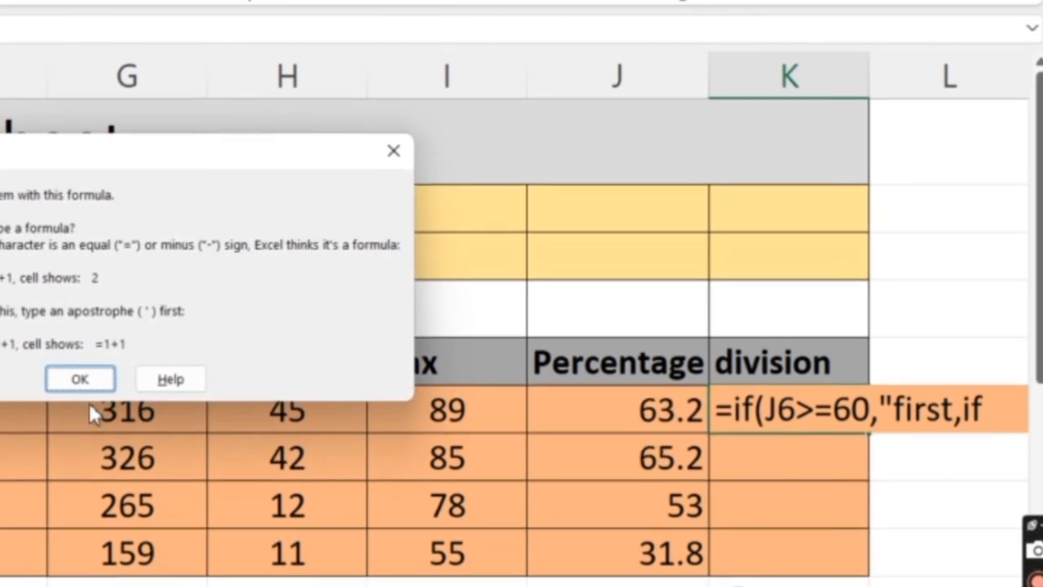
click(80, 380)
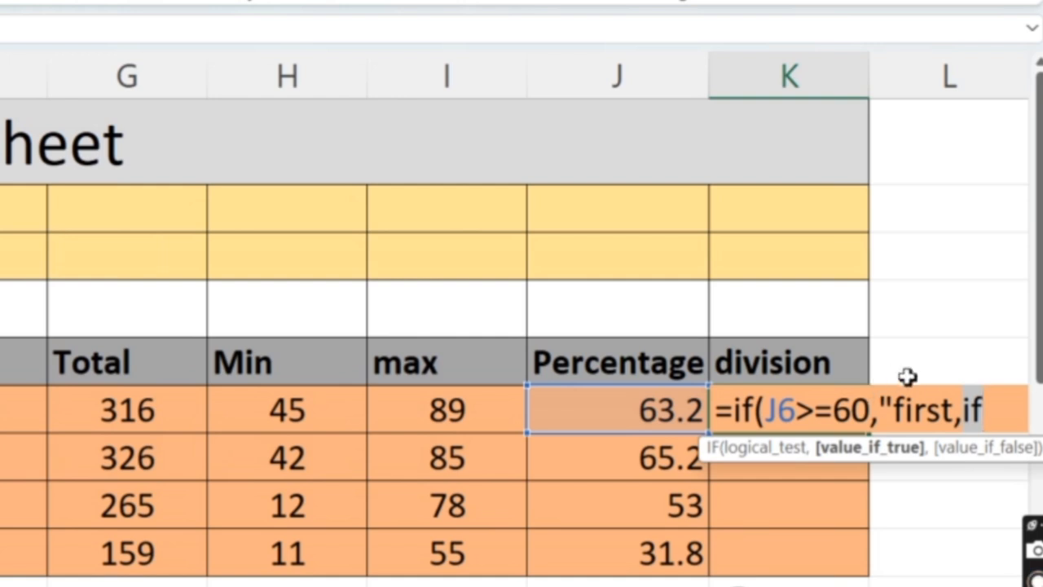
key(Left)
key(Left)
key(Left)
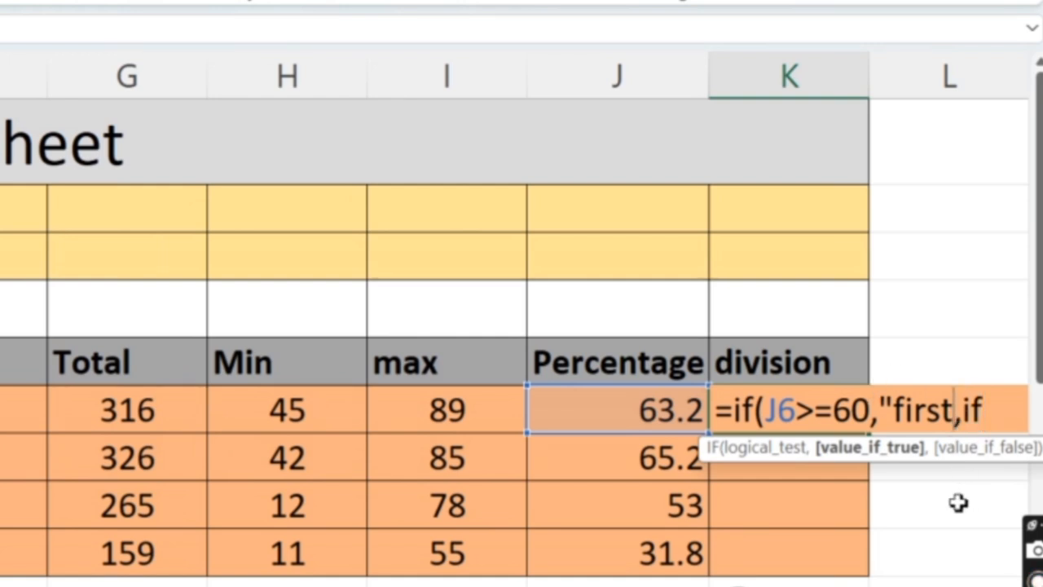
text(")
Continue the K6 division formula with a nested IF test, (J6>=45,"second", for the second division
key(Right)
key(Right)
key(Right)
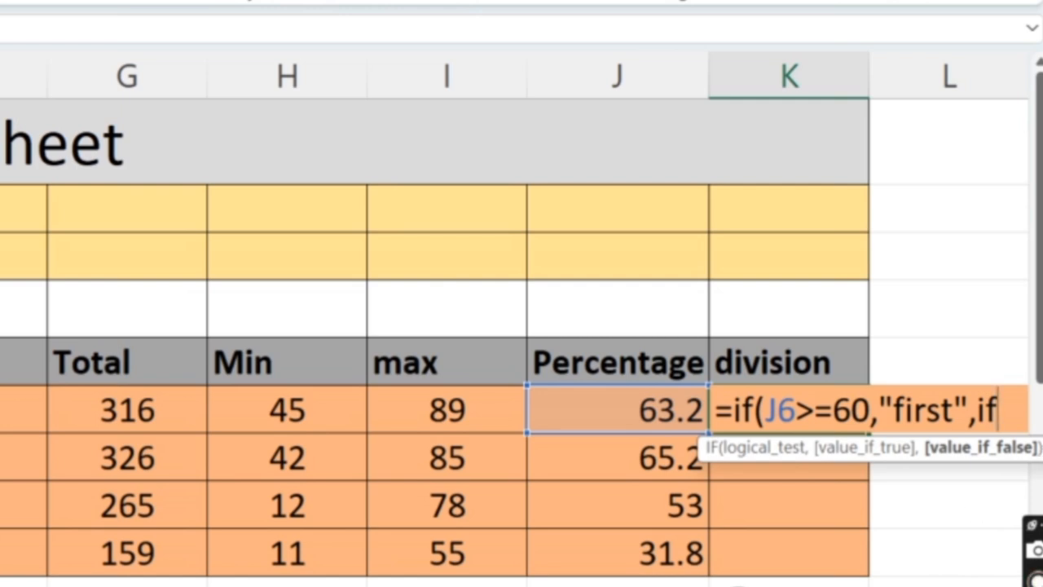
text(()
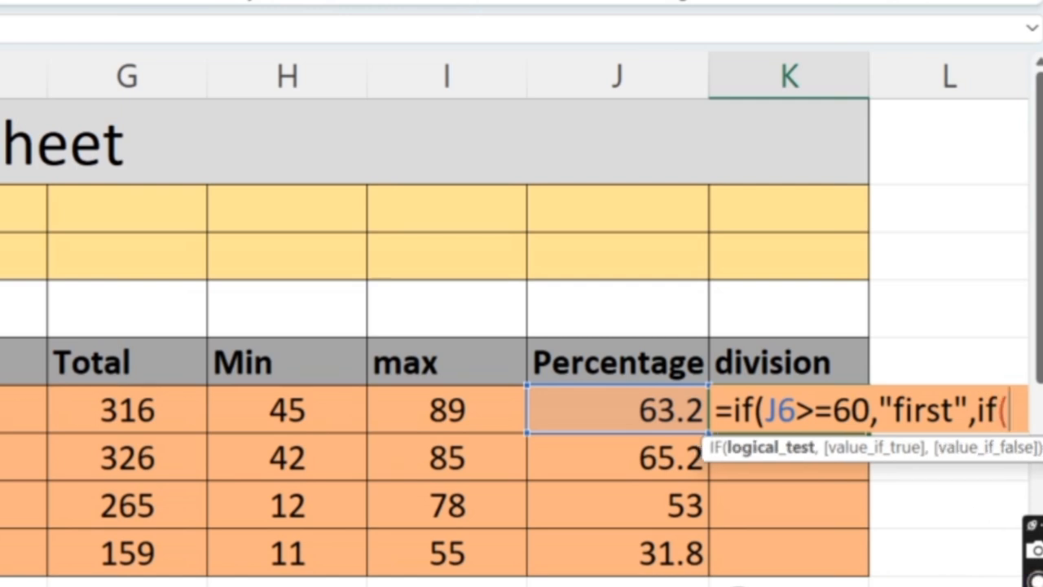
click(687, 427)
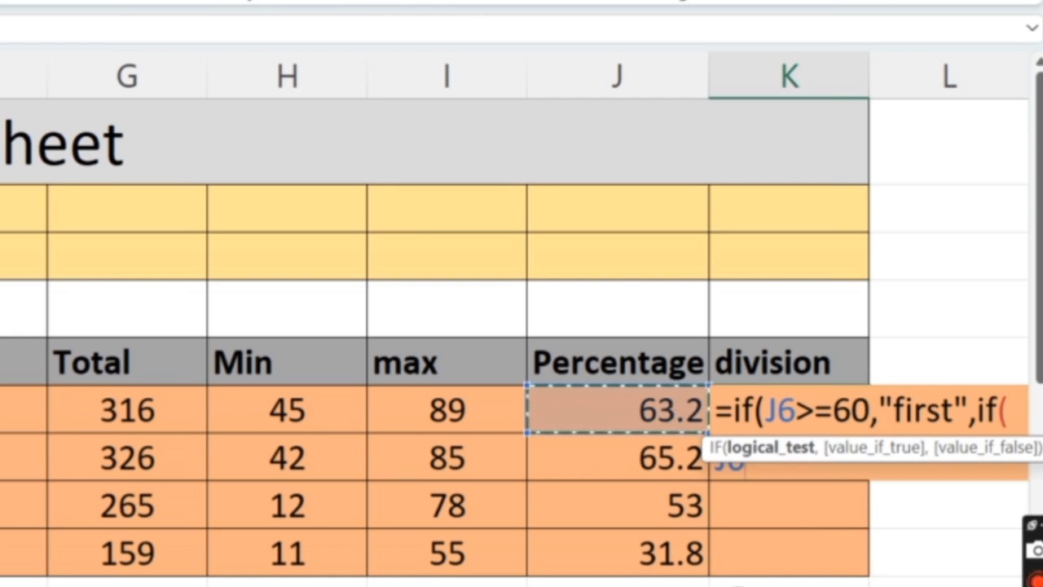
text(>=)
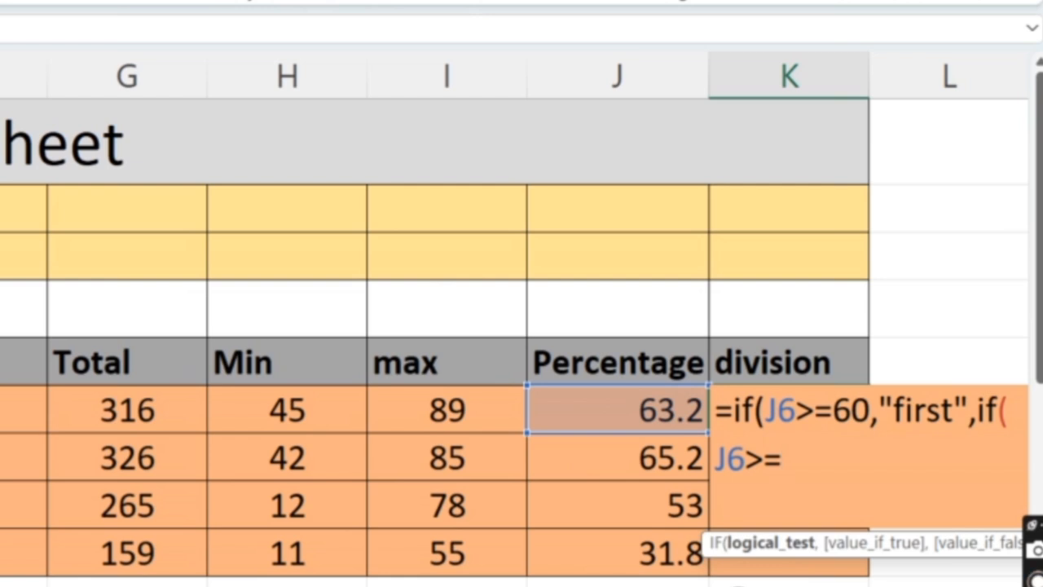
text(45)
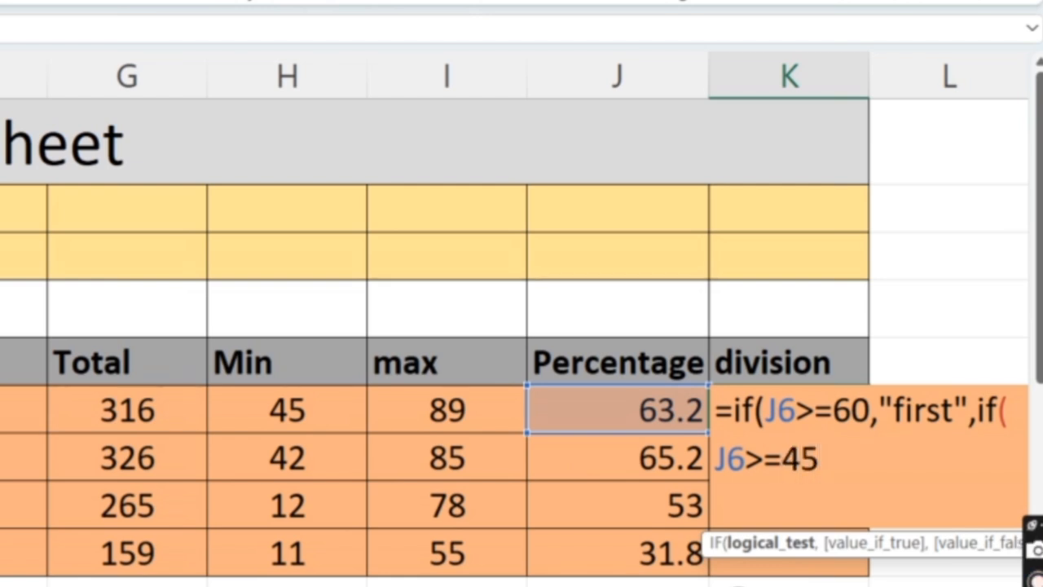
text(,)
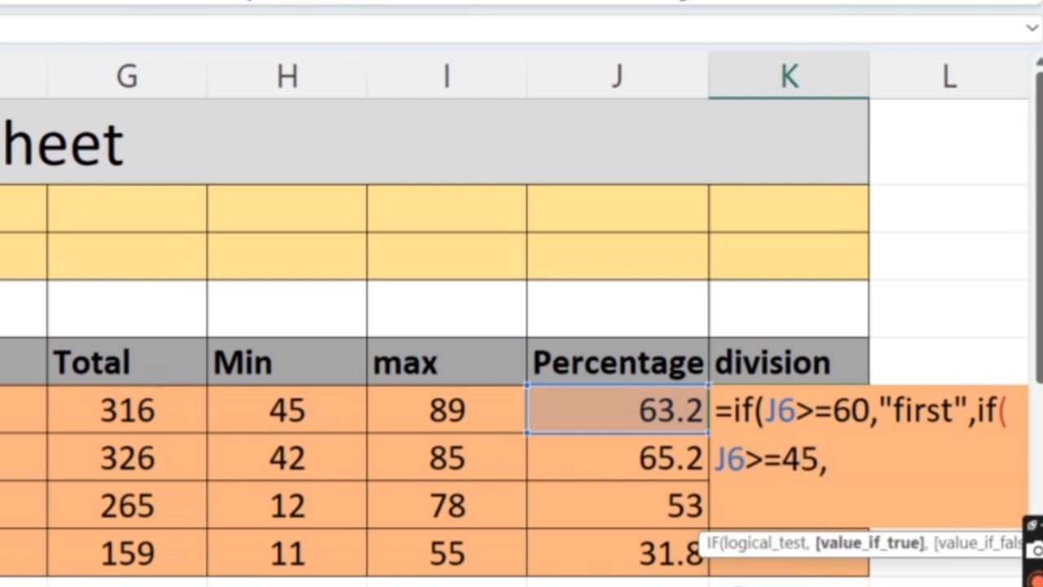
text("second)
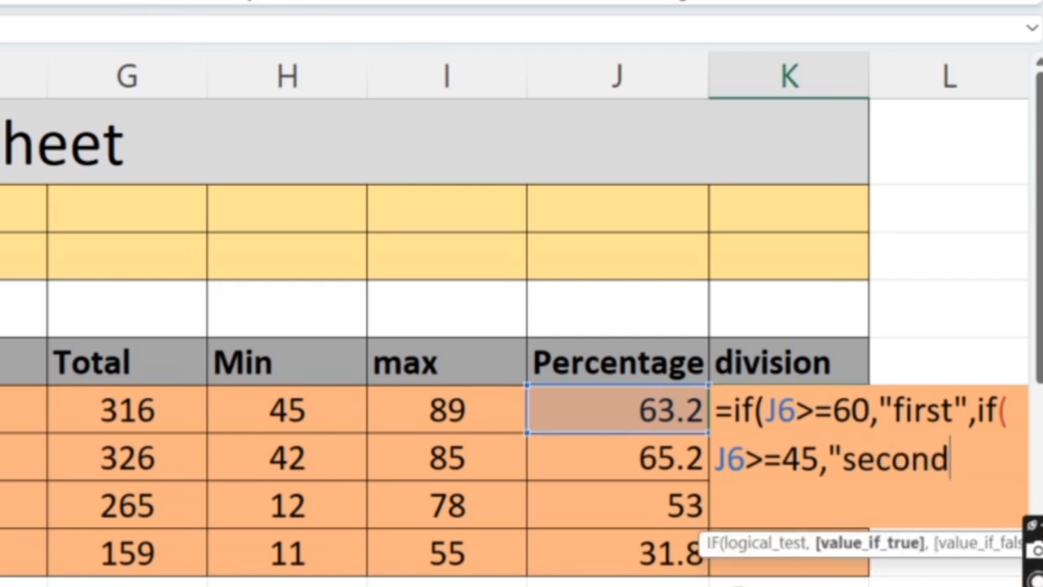
text(")
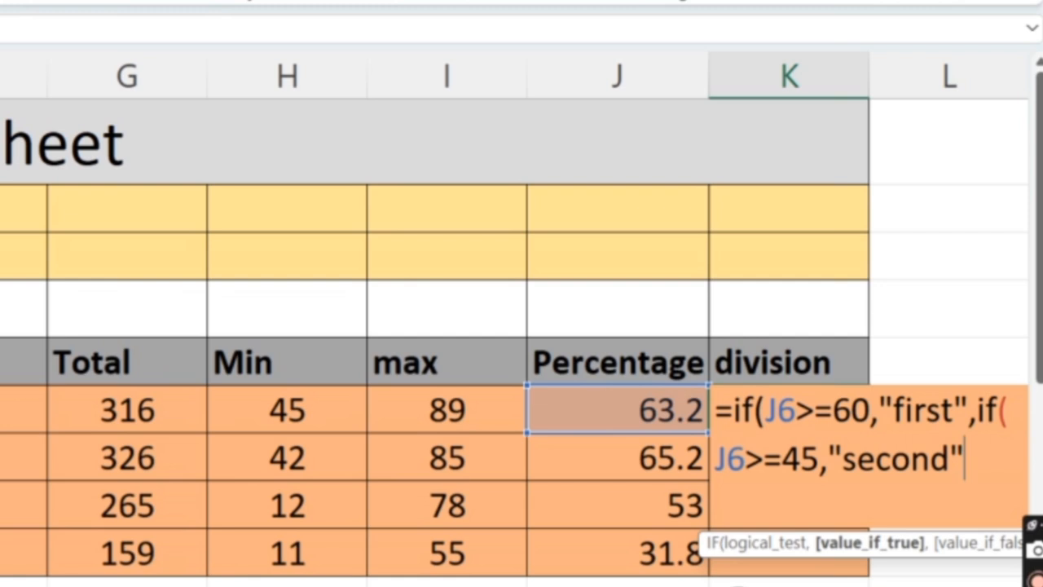
Add a third nested test, ,if(J6>=33,"third", to the K6 division formula
text(,if)
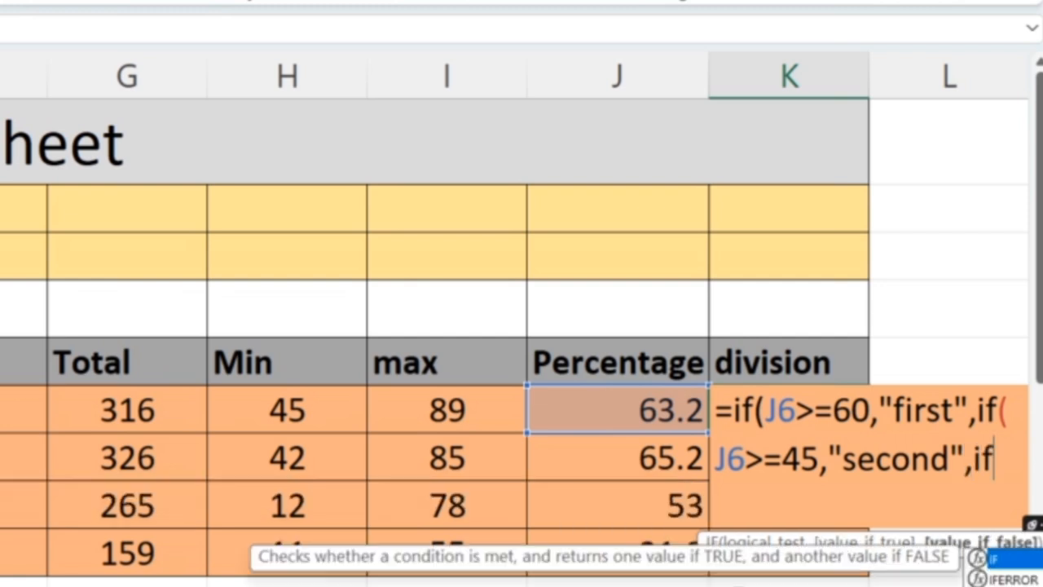
text(()
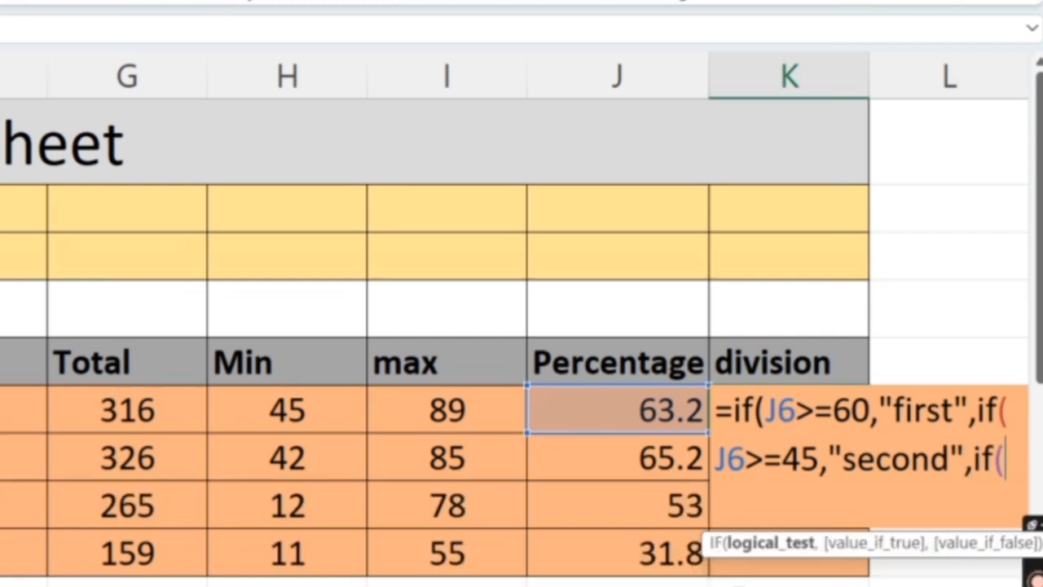
click(660, 420)
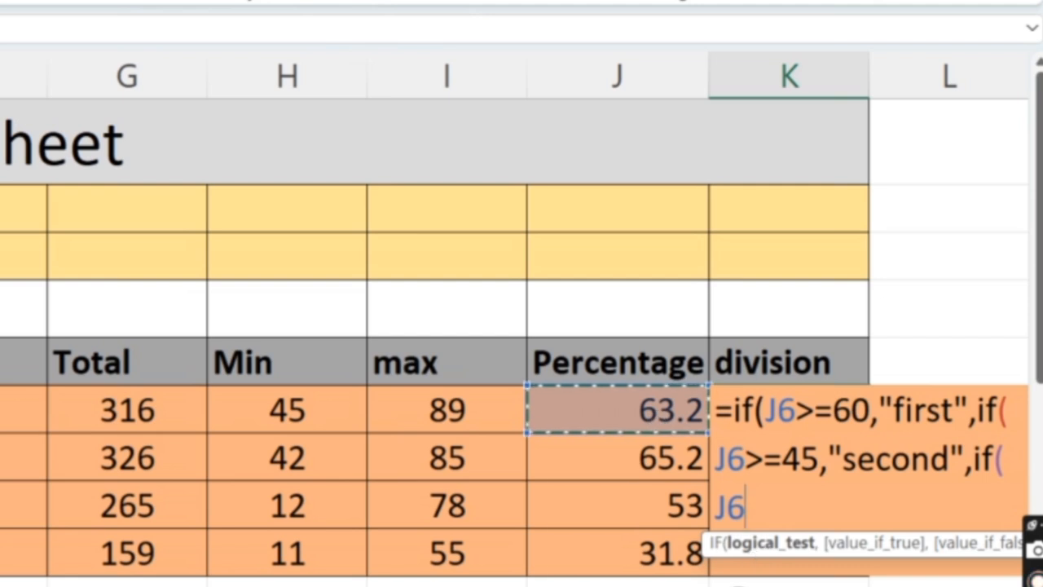
text(>)
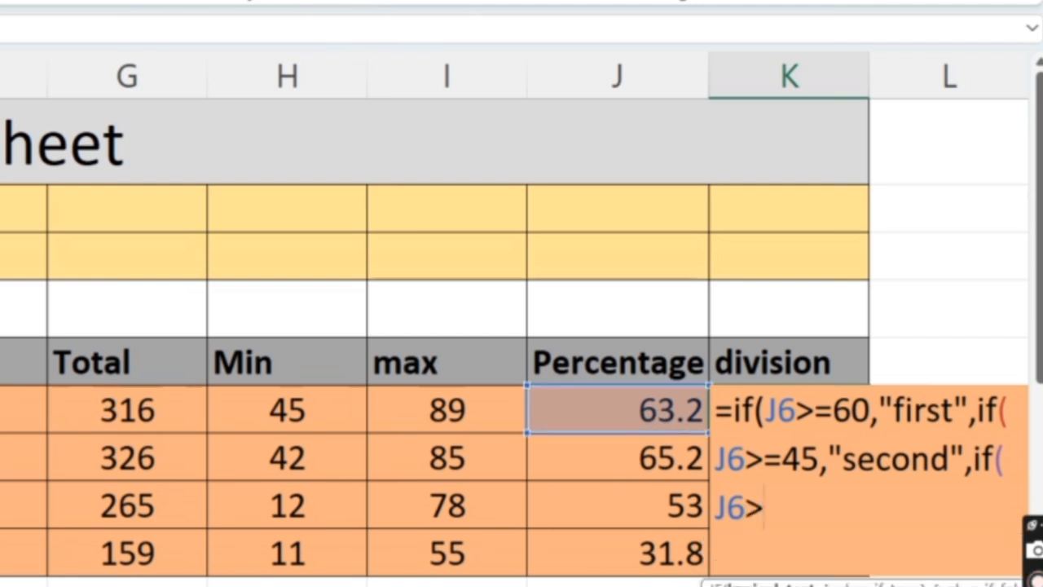
text(=3)
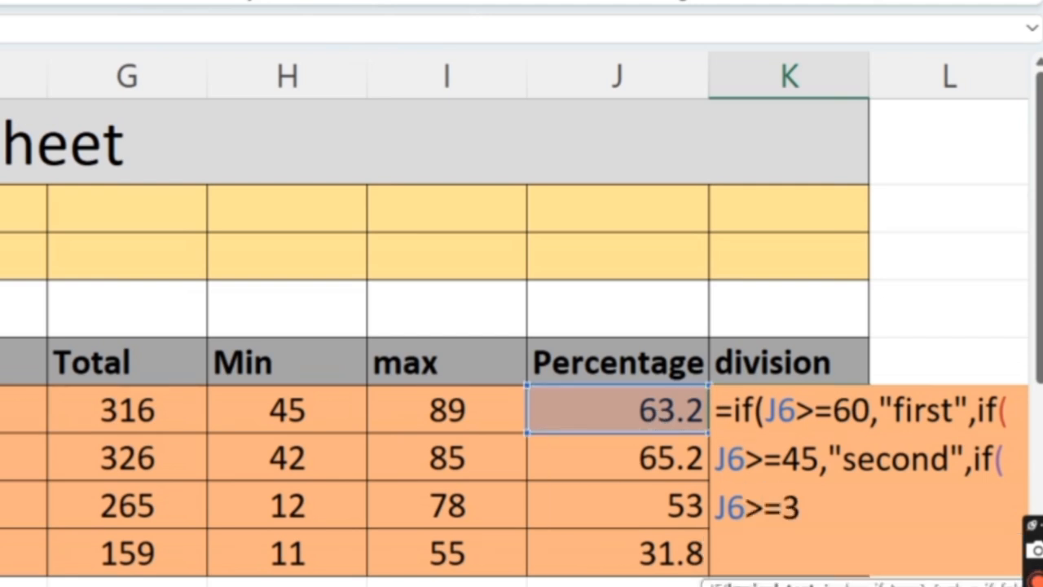
text(3,)
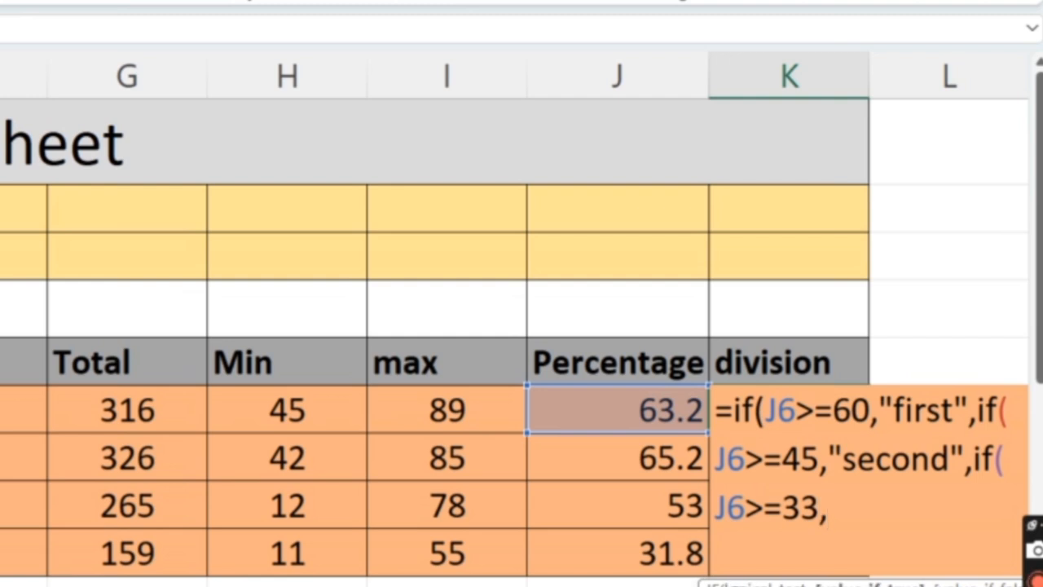
text("thir)
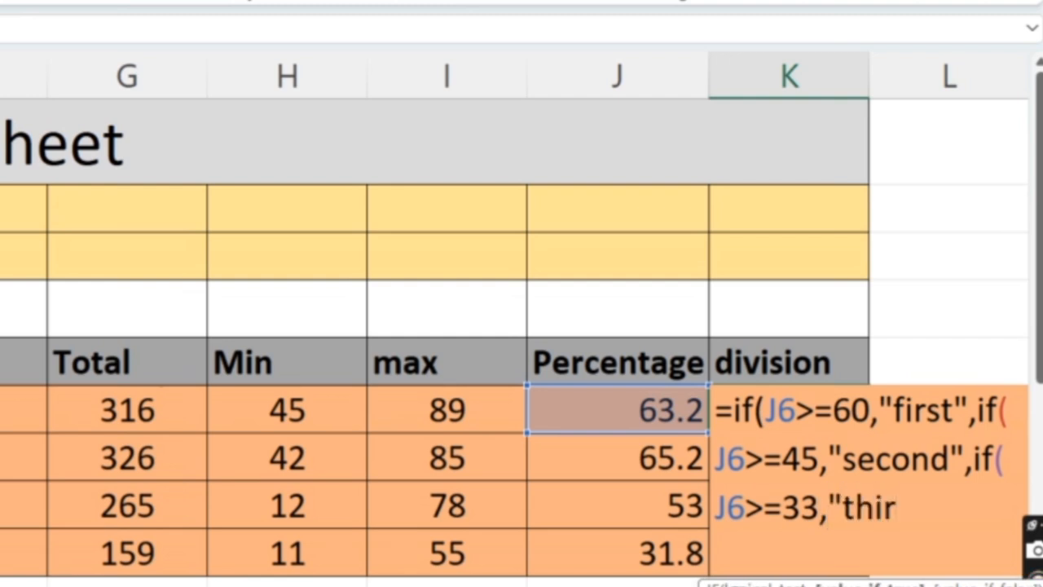
text(d")
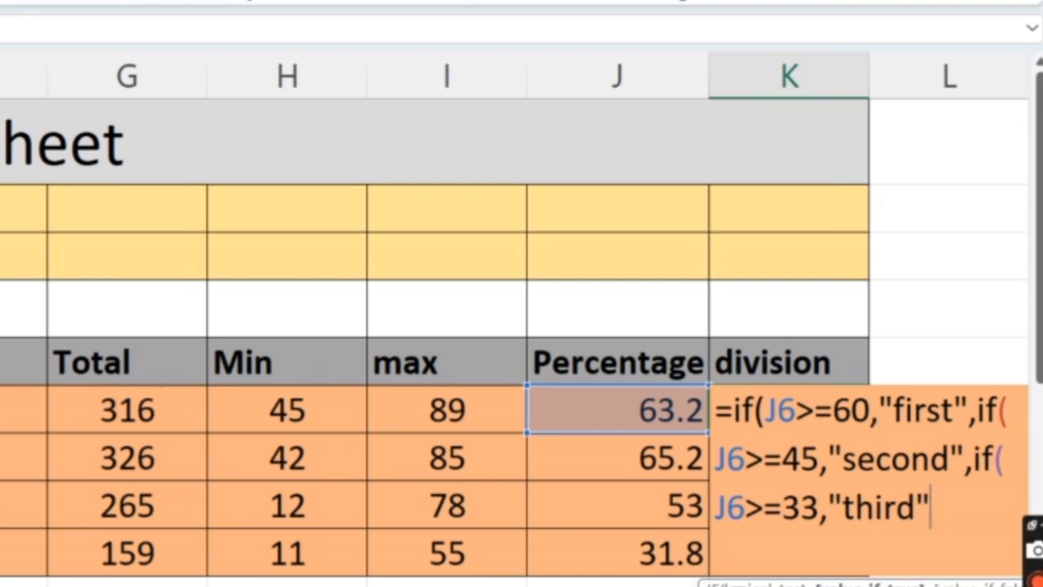
Finish the K6 division formula with "fail" as the last false value, close all three brackets and enter it
text(,")
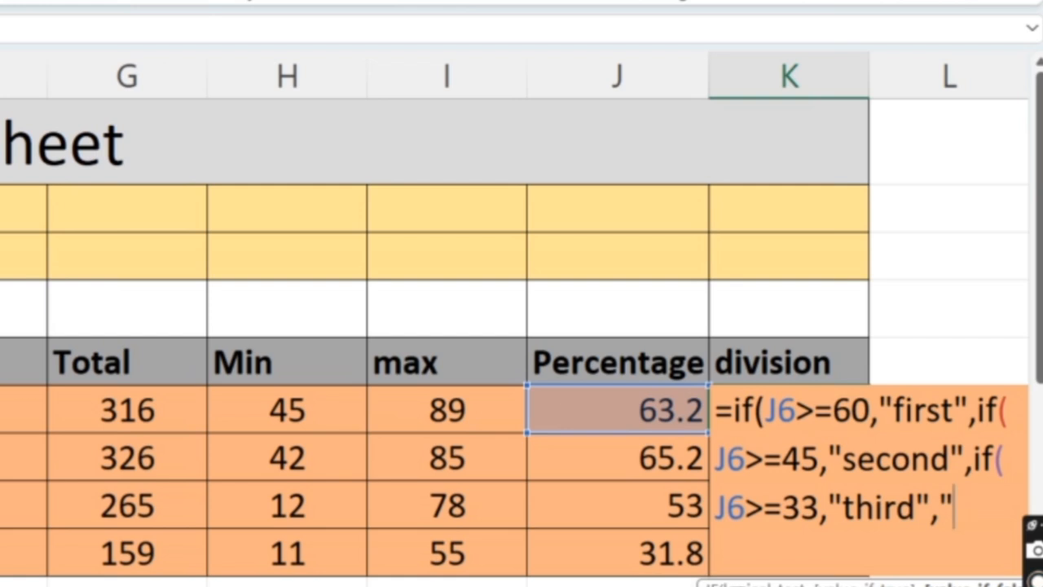
text(fail)
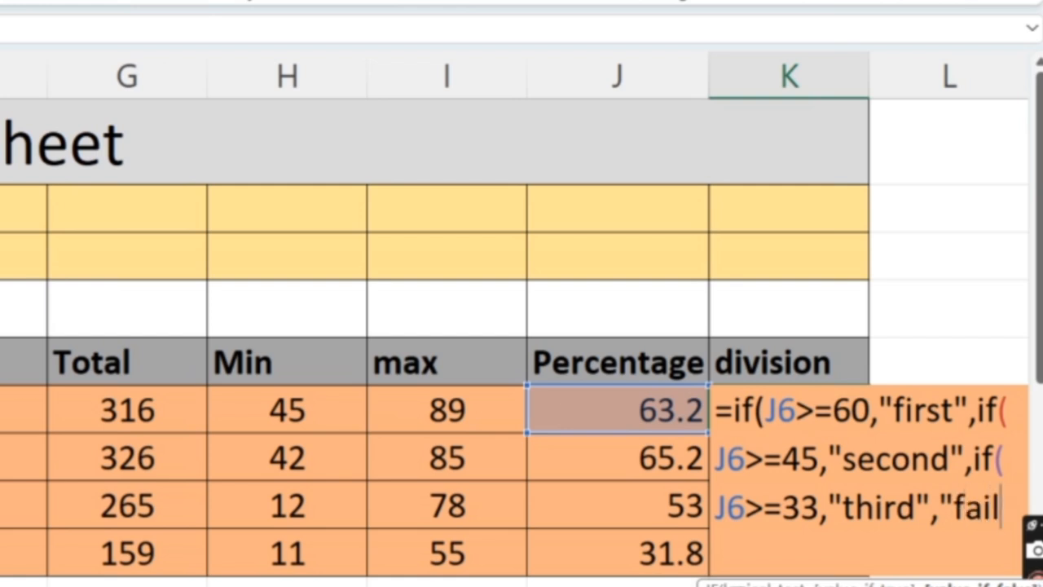
text(")
text())))
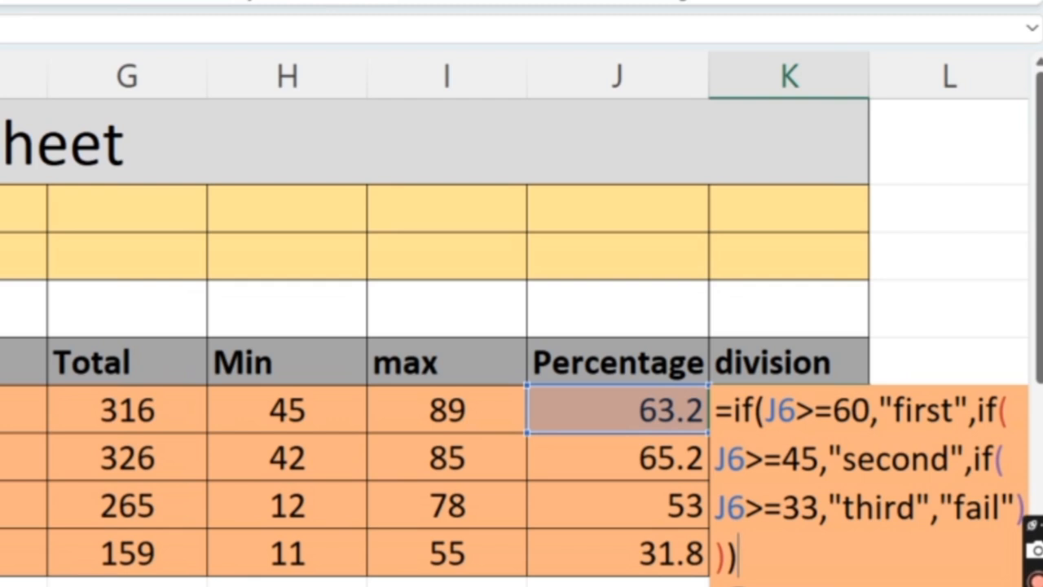
key(Return)
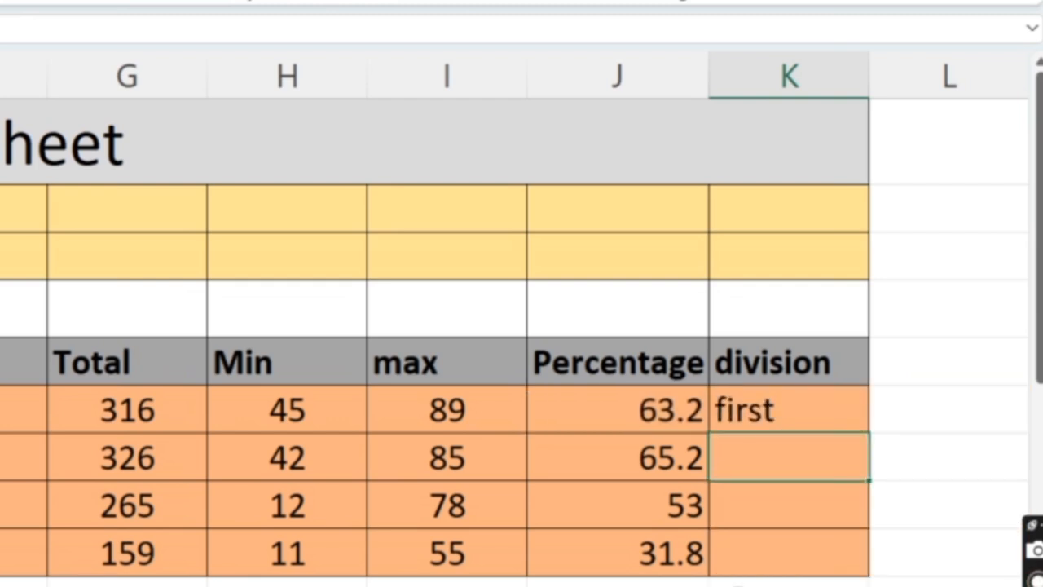
Fill the division formula from K6 down to K9 and check the filled cells K7 and K8
click(801, 405)
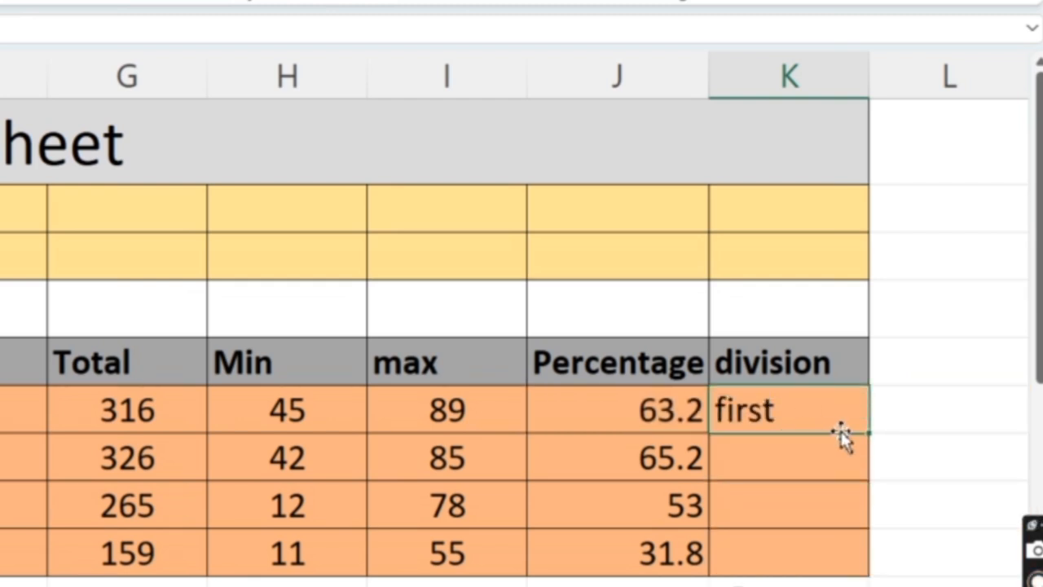
drag(874, 438, 860, 571)
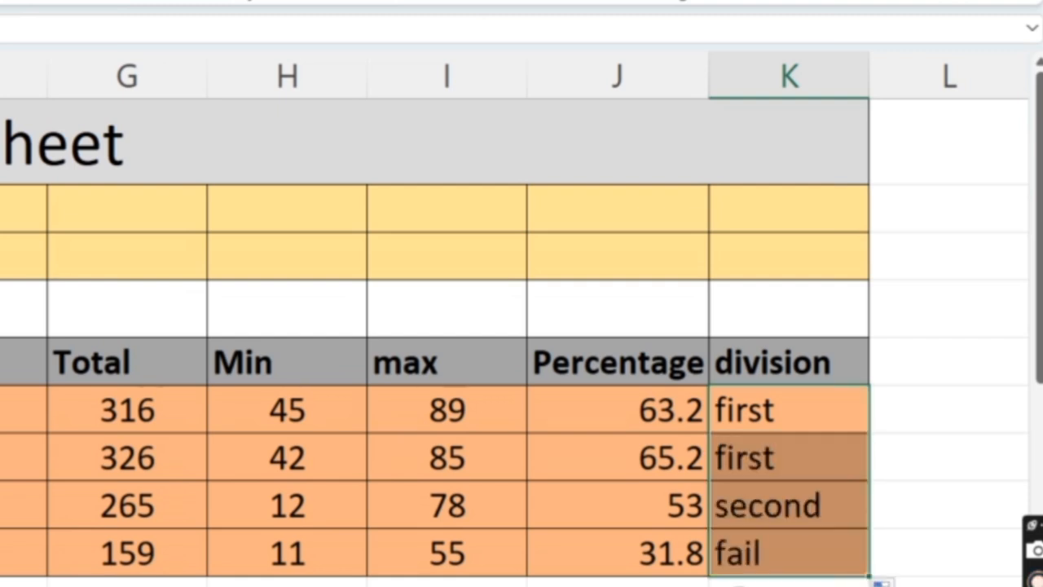
click(809, 412)
click(786, 470)
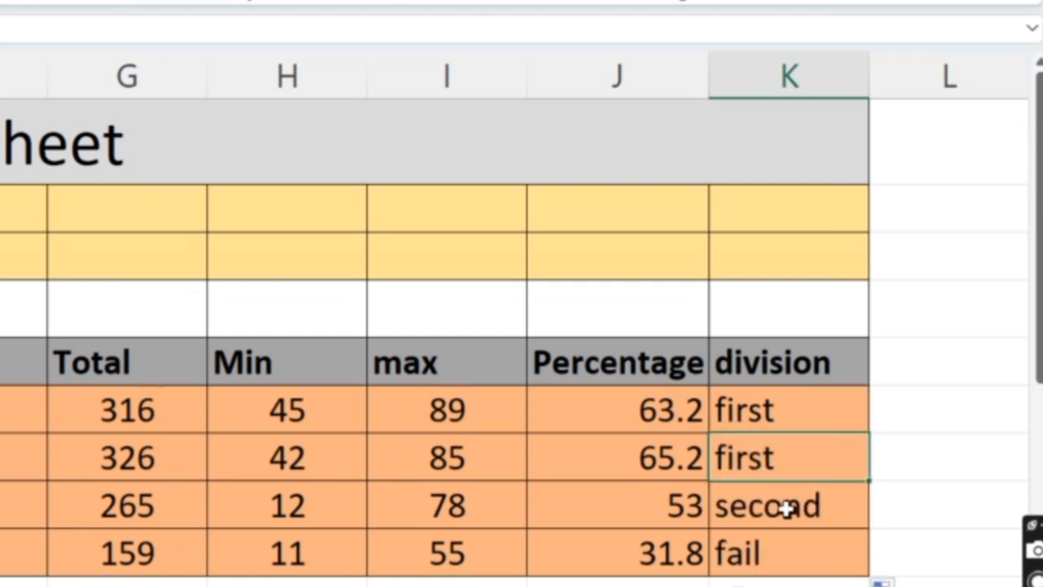
click(788, 505)
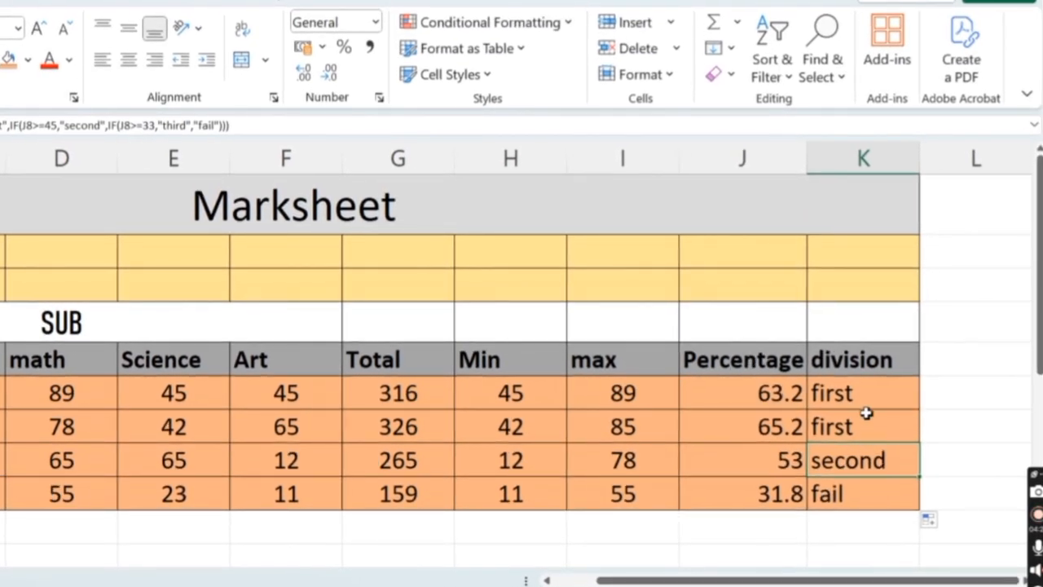
Review the nested IF formula in K6 and the copied division formulas in K8 and K9
double_click(861, 396)
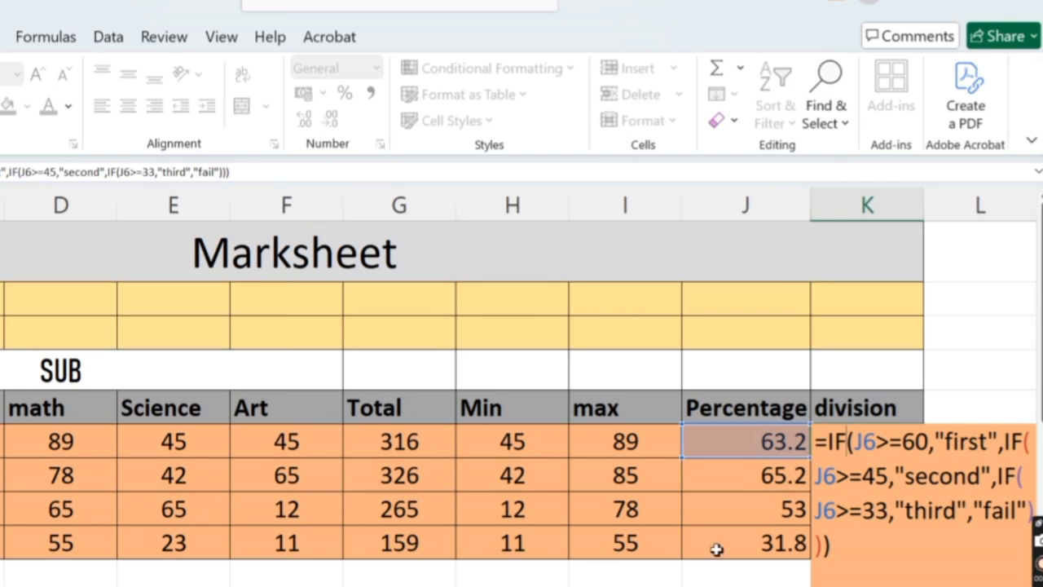
key(Return)
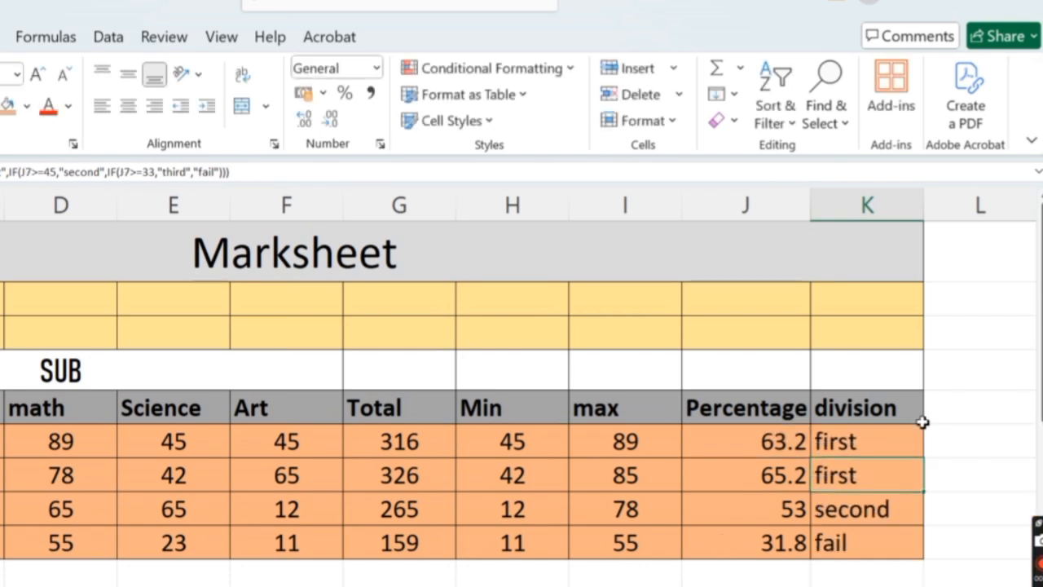
click(856, 511)
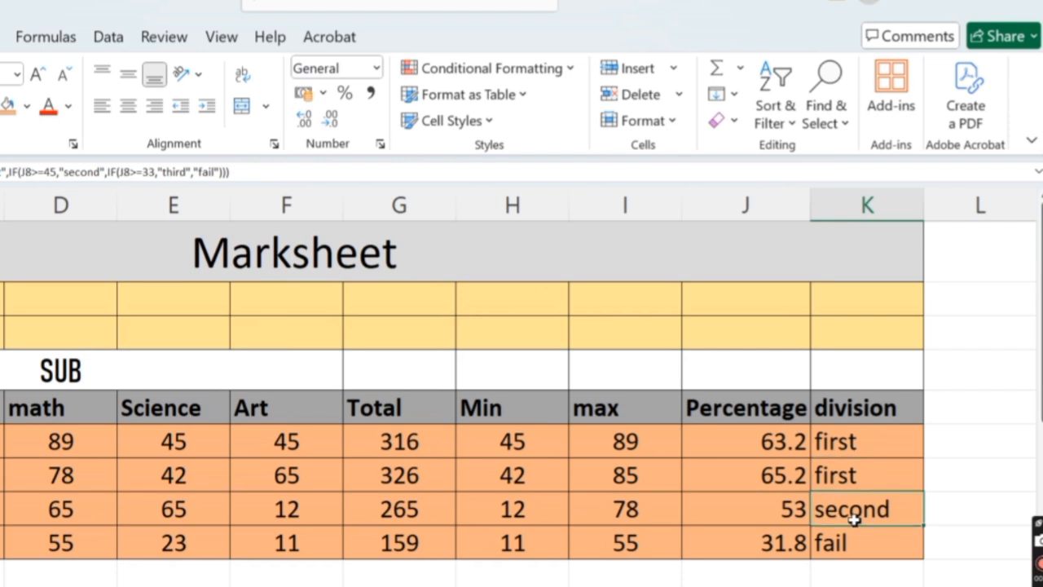
click(850, 538)
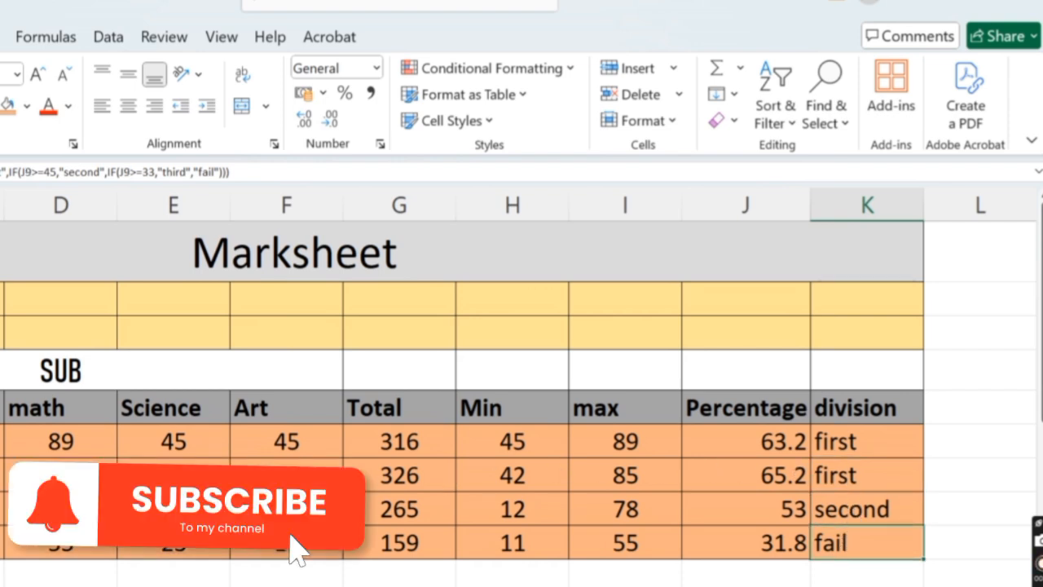
Change the second student's Science, math and Eng marks in E7, D7 and C7 to 1 each to test the division formula
click(174, 476)
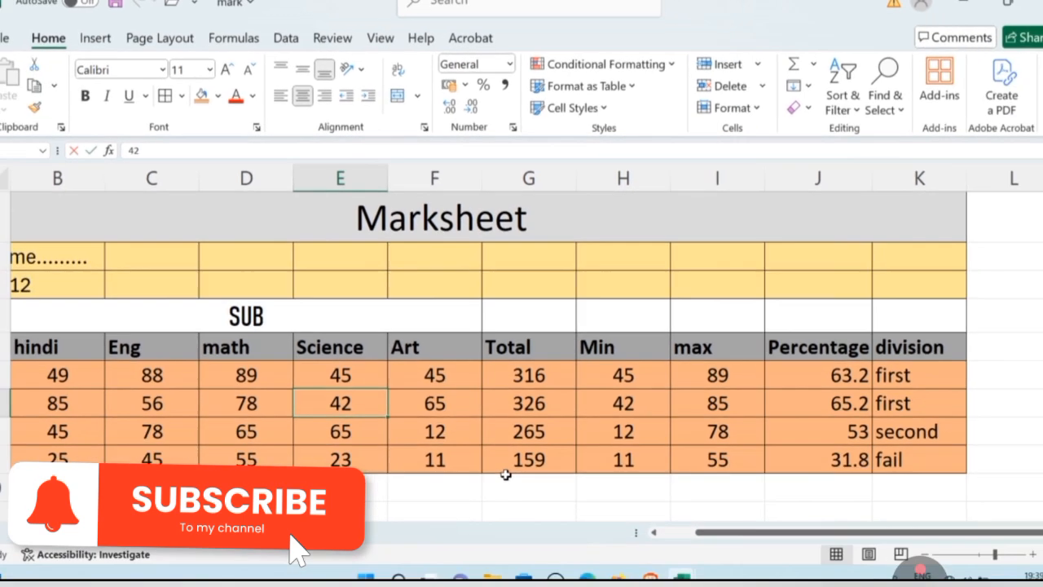
text(1)
key(Return)
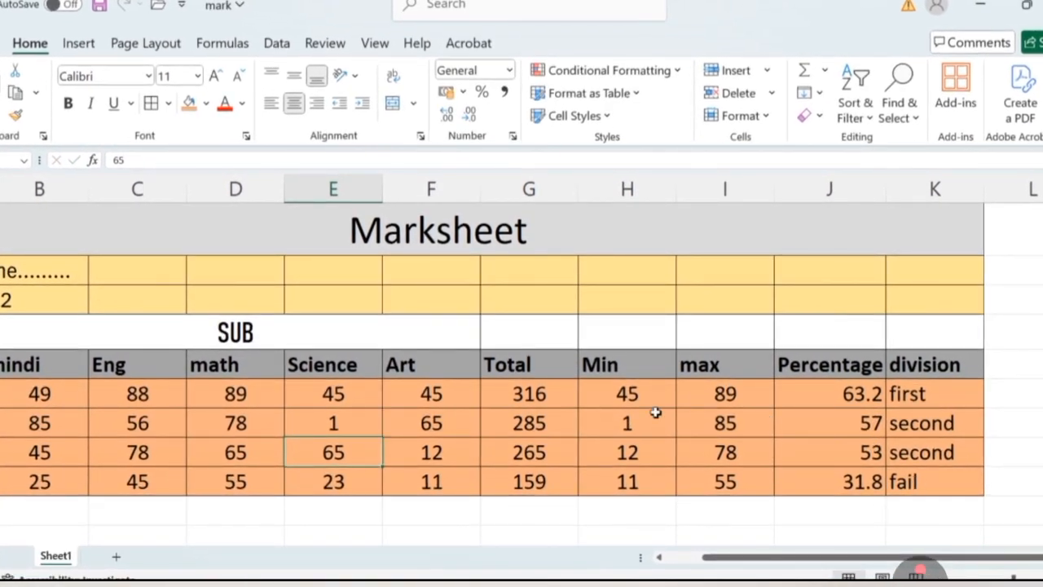
click(236, 422)
text(1)
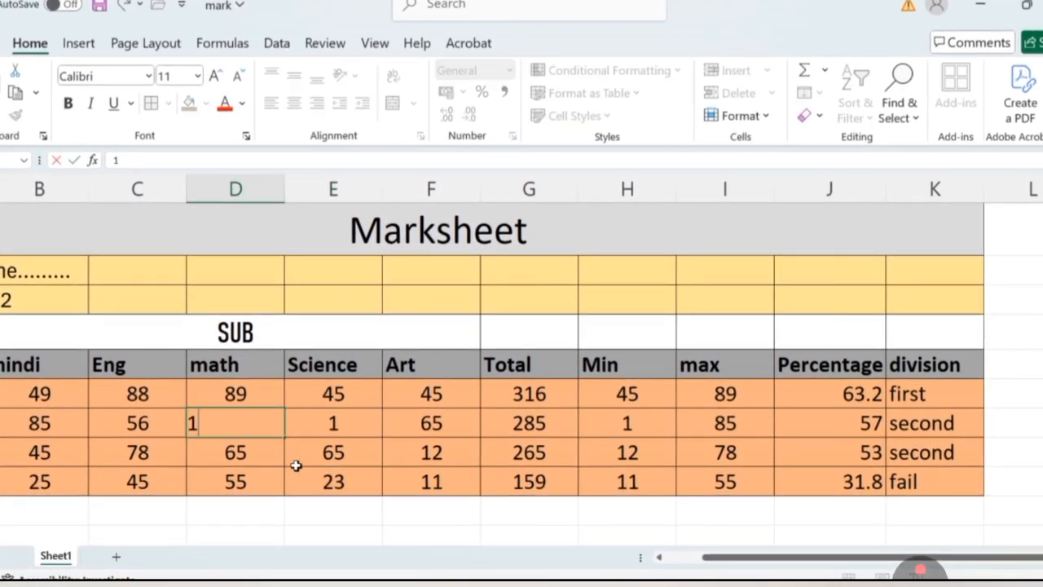
click(339, 494)
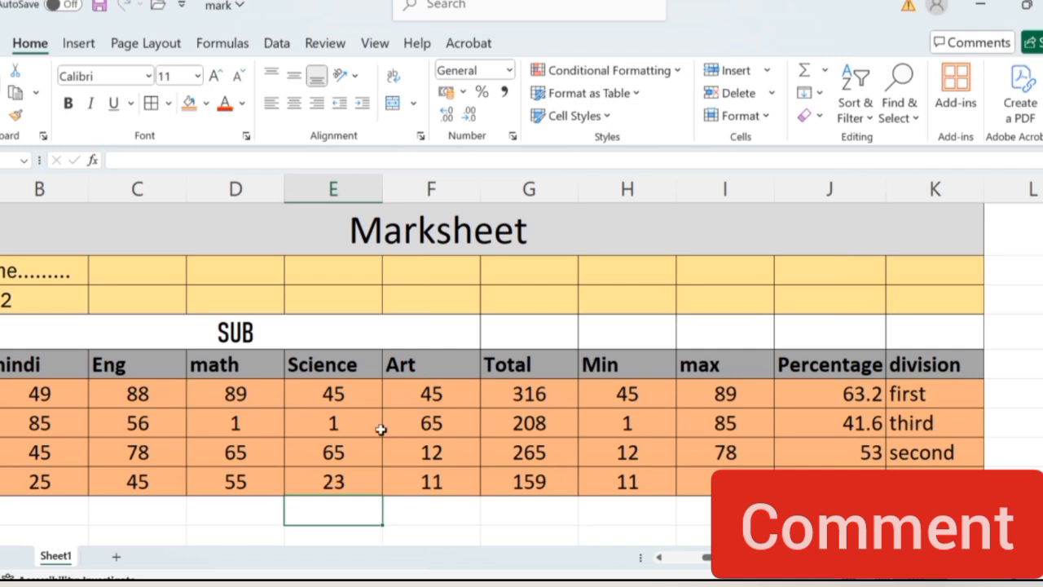
click(154, 421)
text(1)
click(320, 486)
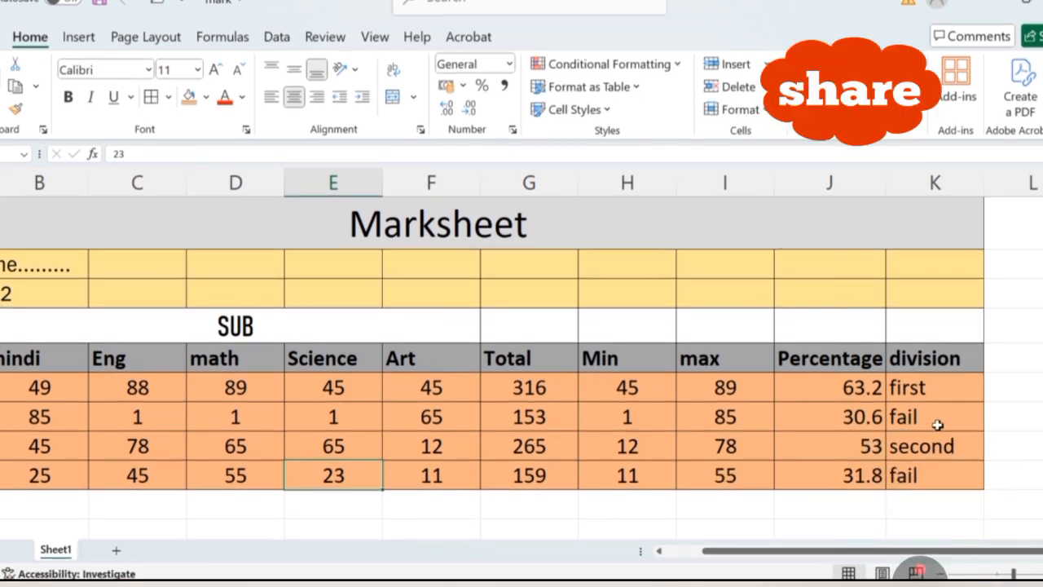
Check the Percentage cells J8 and J9 against the division column in the whole marksheet
click(864, 450)
click(865, 479)
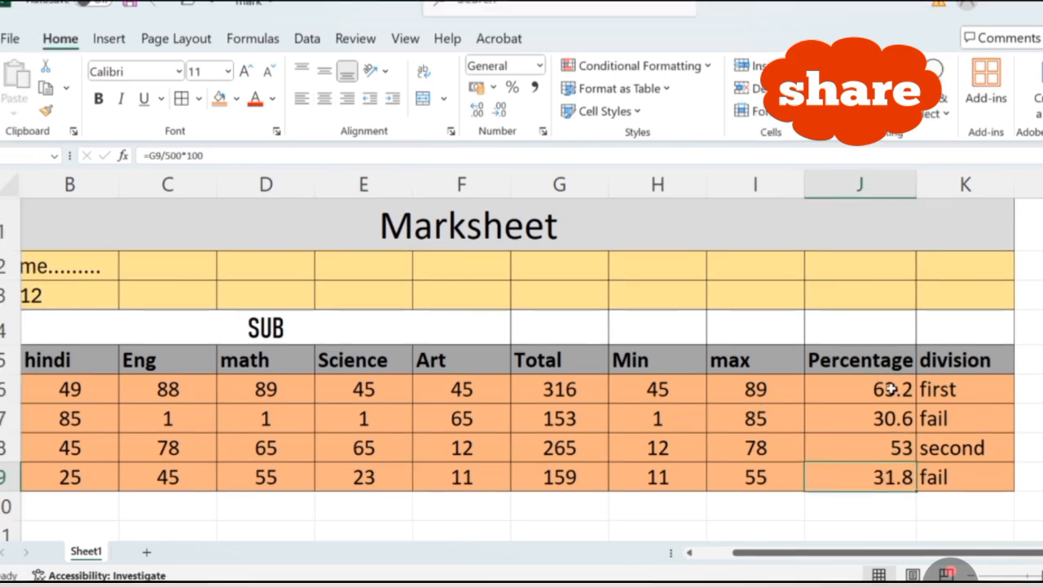
scroll(744, 389, down, 2)
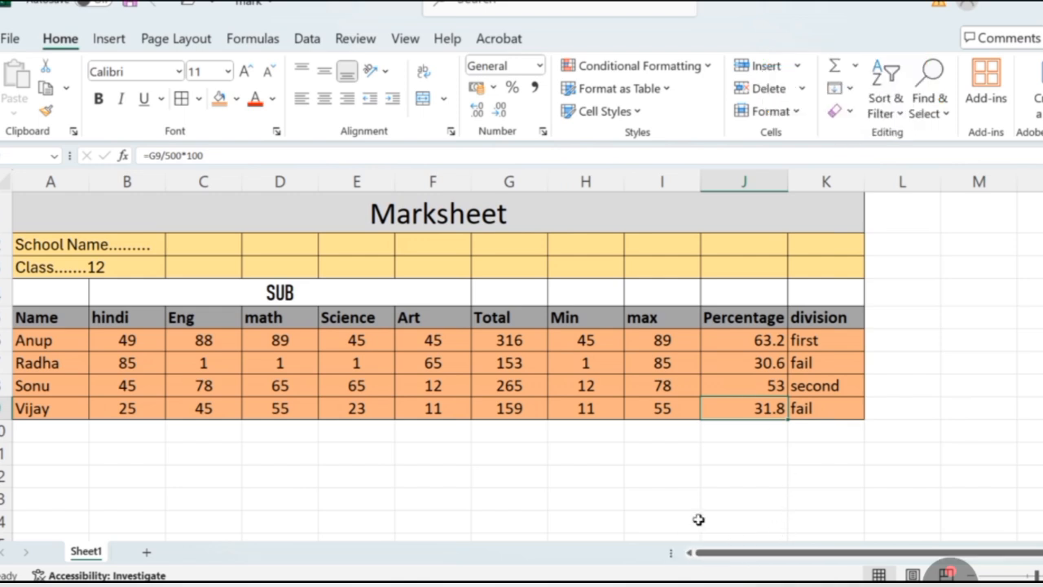
Fill the merged SUB heading cell above the subject columns with the solid blue theme colour
click(399, 218)
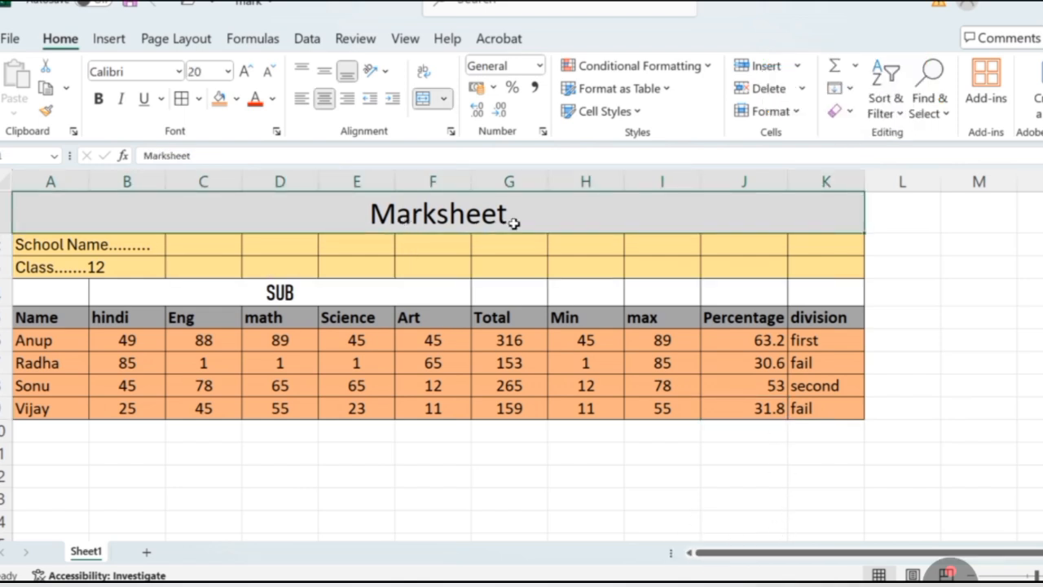
click(138, 291)
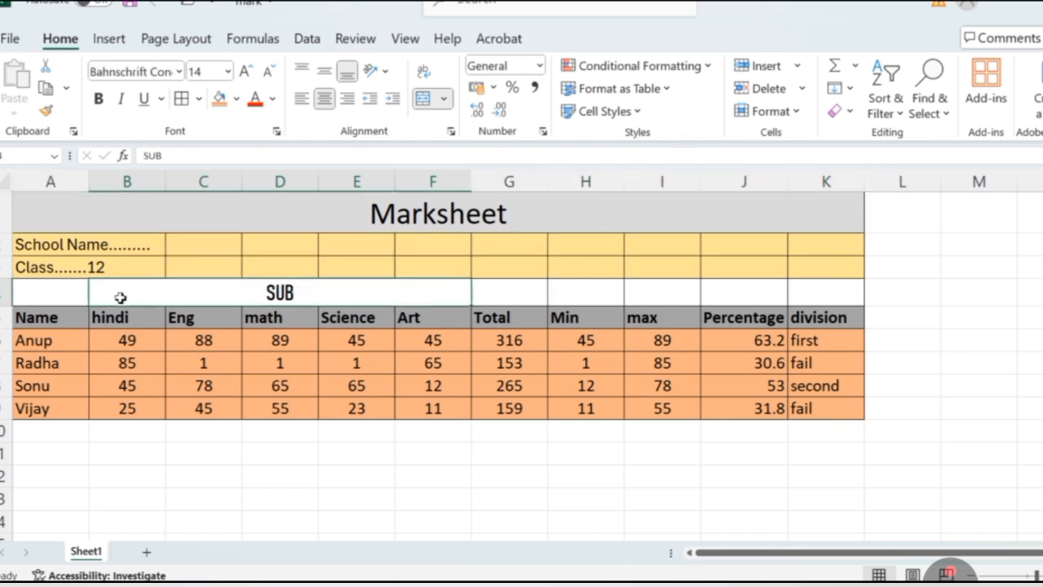
click(234, 103)
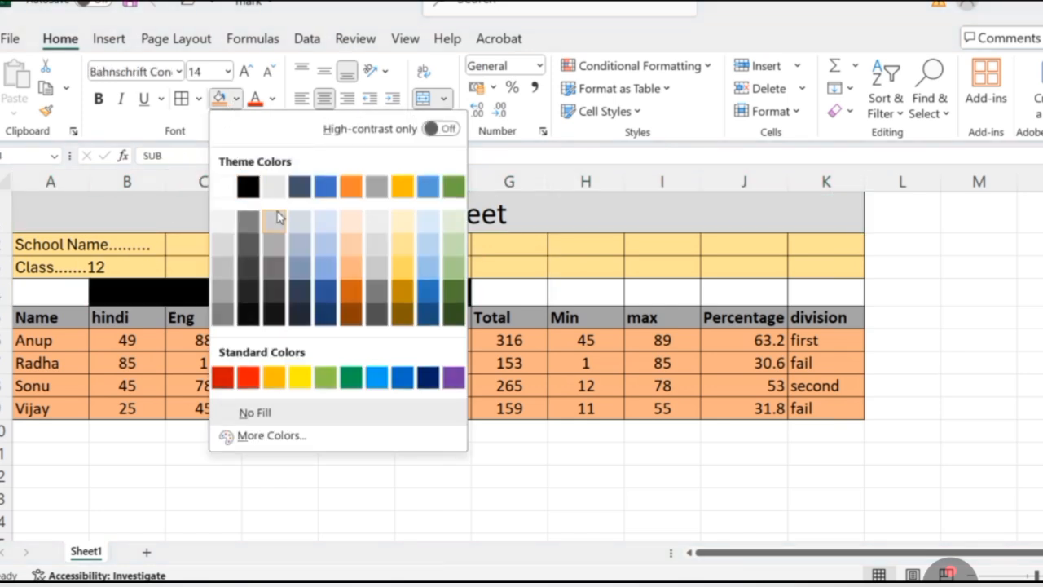
click(325, 186)
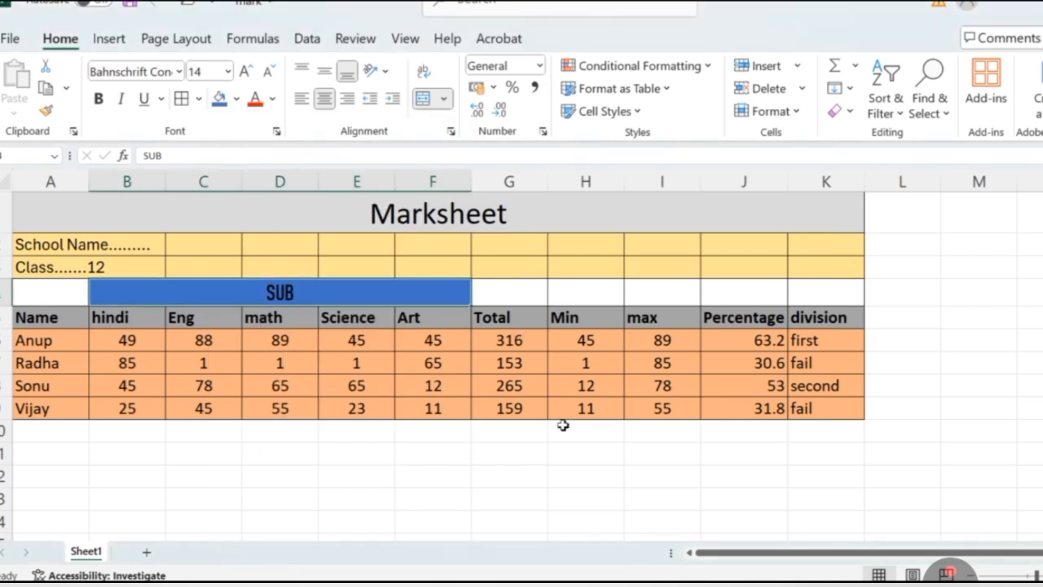
click(502, 448)
click(724, 498)
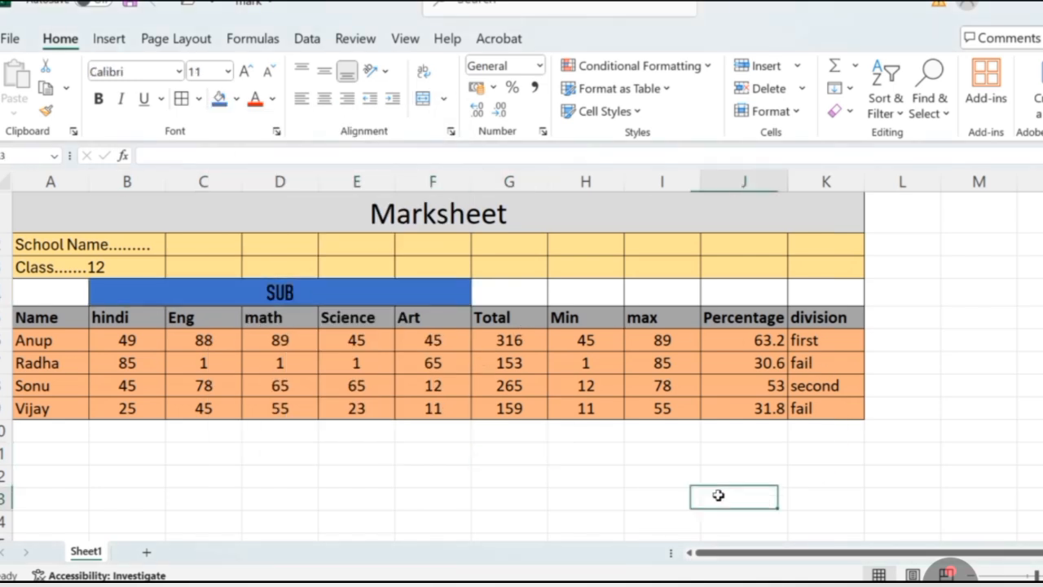
Review the student name and marks columns and inspect the percentage formula in J6 without changing it
drag(63, 343, 63, 503)
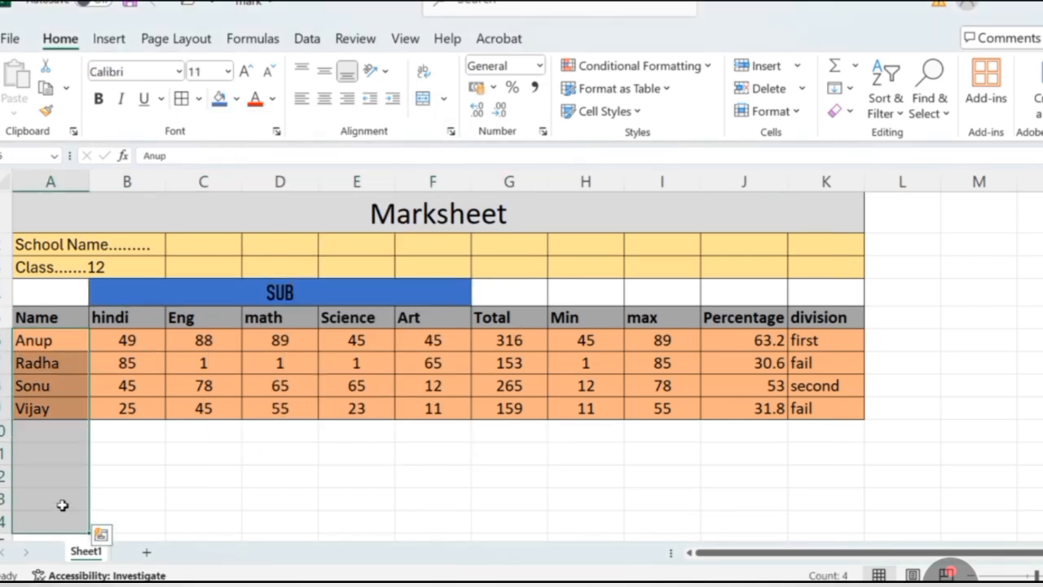
drag(140, 336, 162, 473)
drag(195, 340, 243, 500)
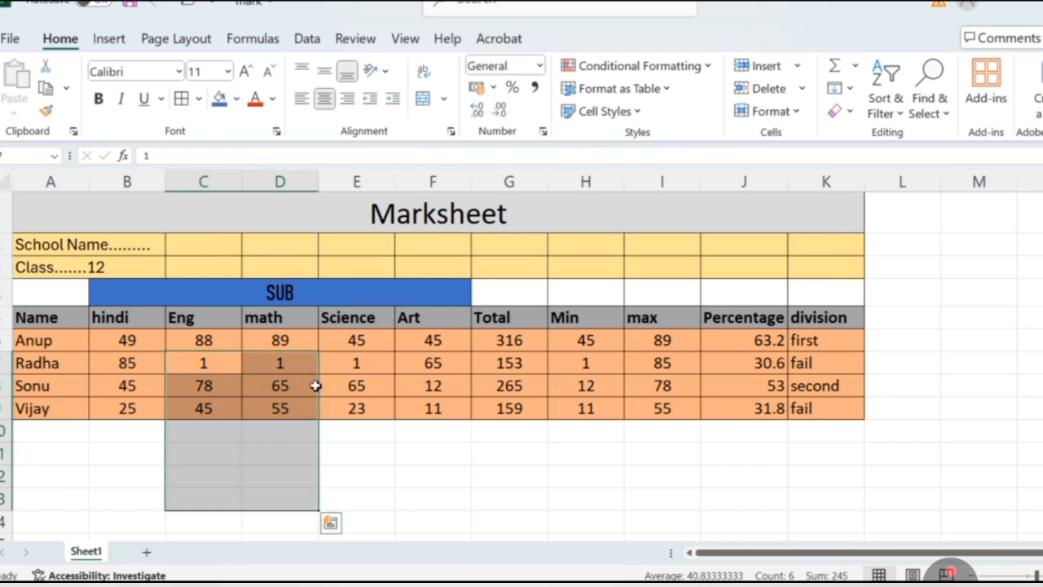
click(588, 476)
double_click(746, 341)
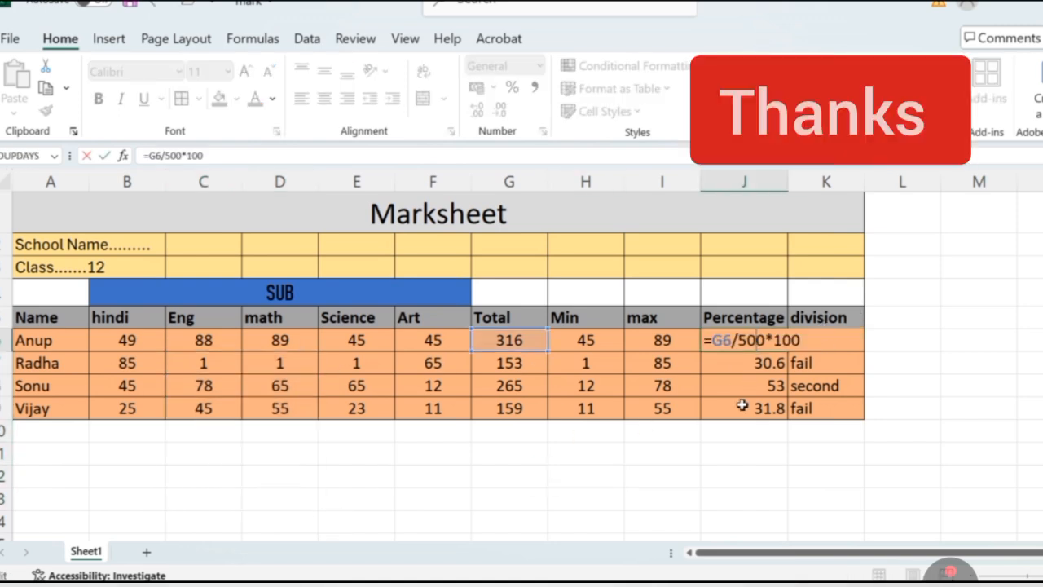
key(Escape)
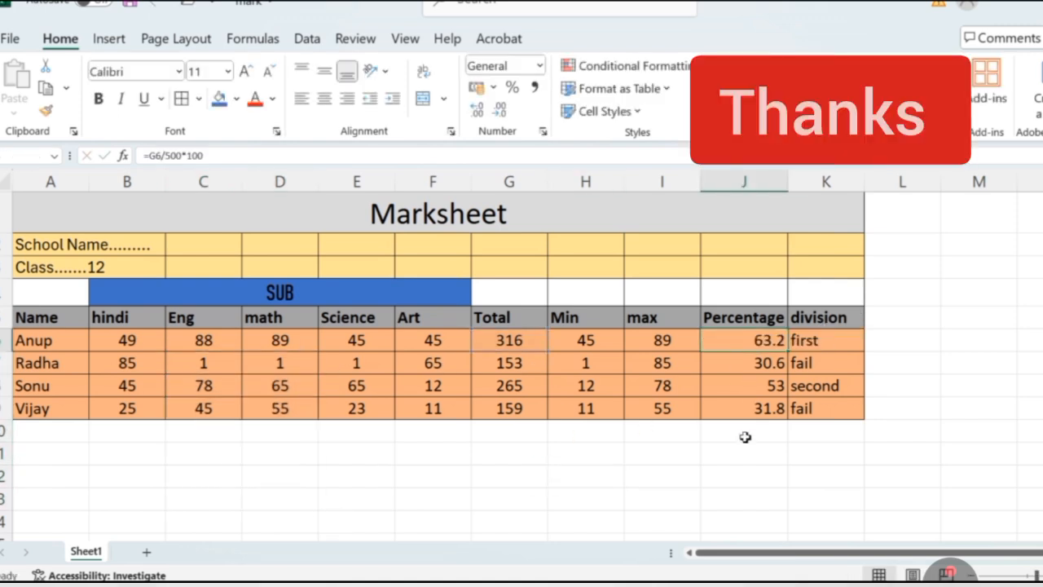